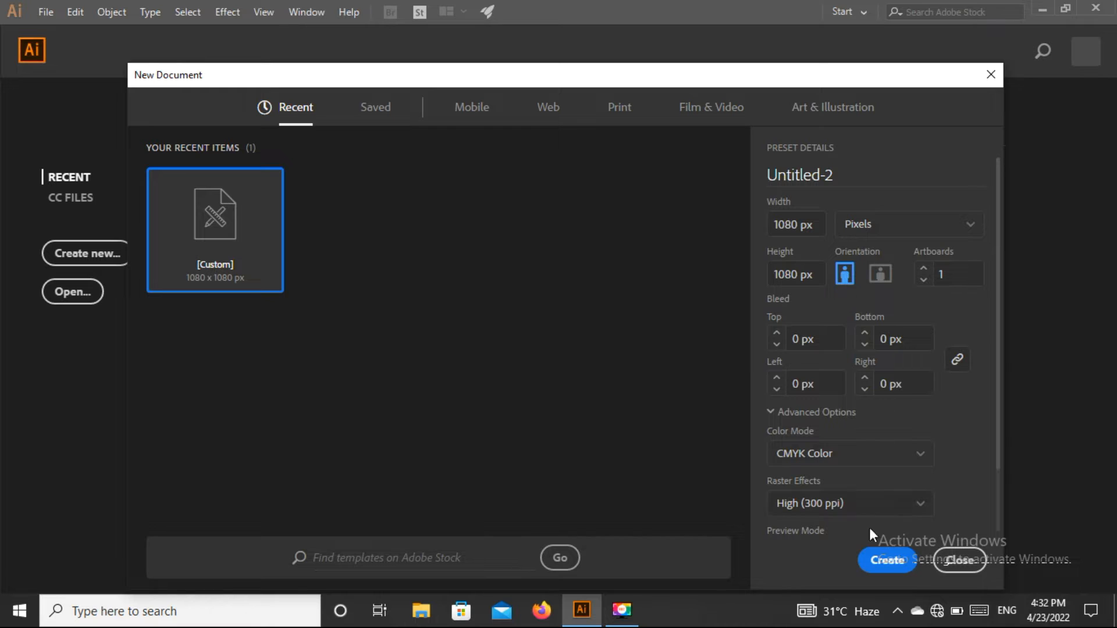
# Create a new 1080 x 1080 px document with CMYK color mode and High (300 ppi) raster effects.
pyautogui.click(883, 564)
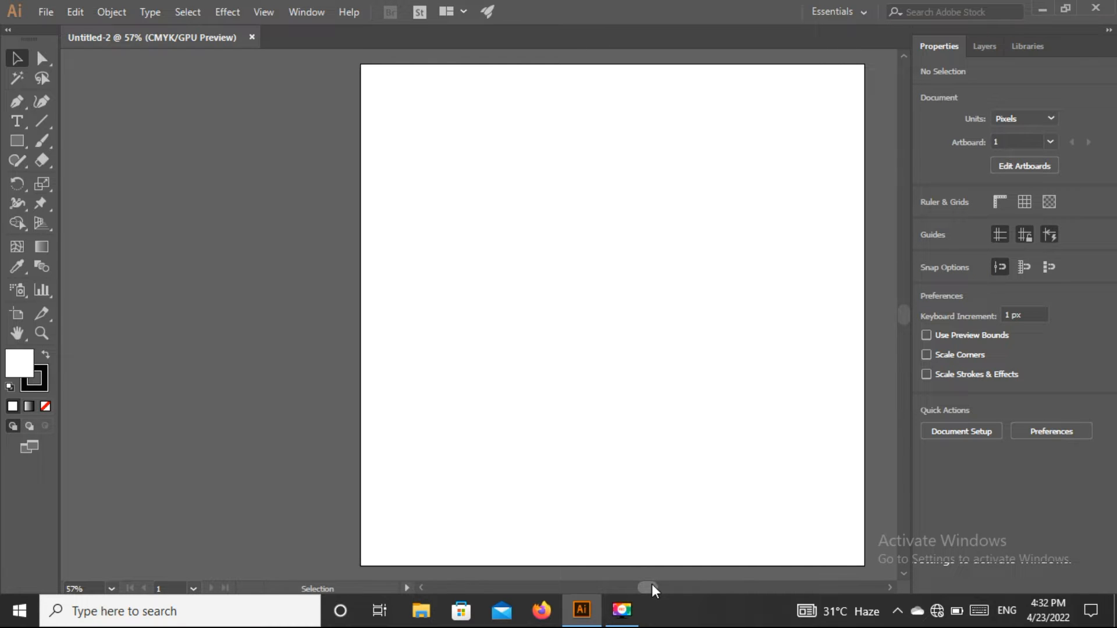
pyautogui.moveTo(651, 585); pyautogui.dragTo(657, 584)
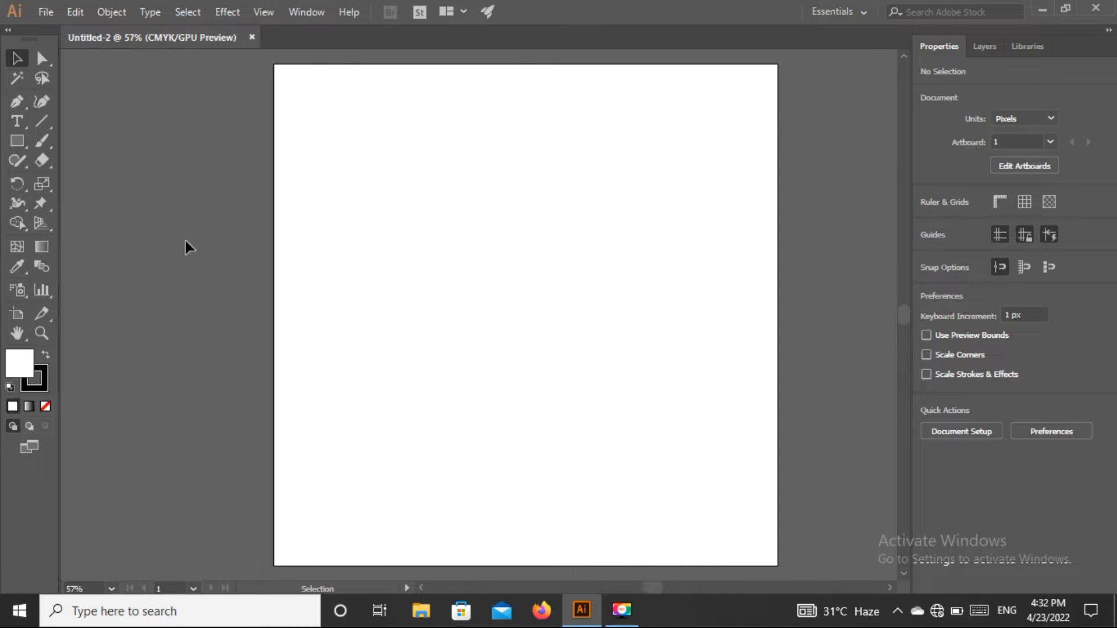
# Draw a 1080 x 1080 px white rectangle covering the whole artboard and lock it.
pyautogui.moveTo(17, 142); pyautogui.dragTo(93, 139)
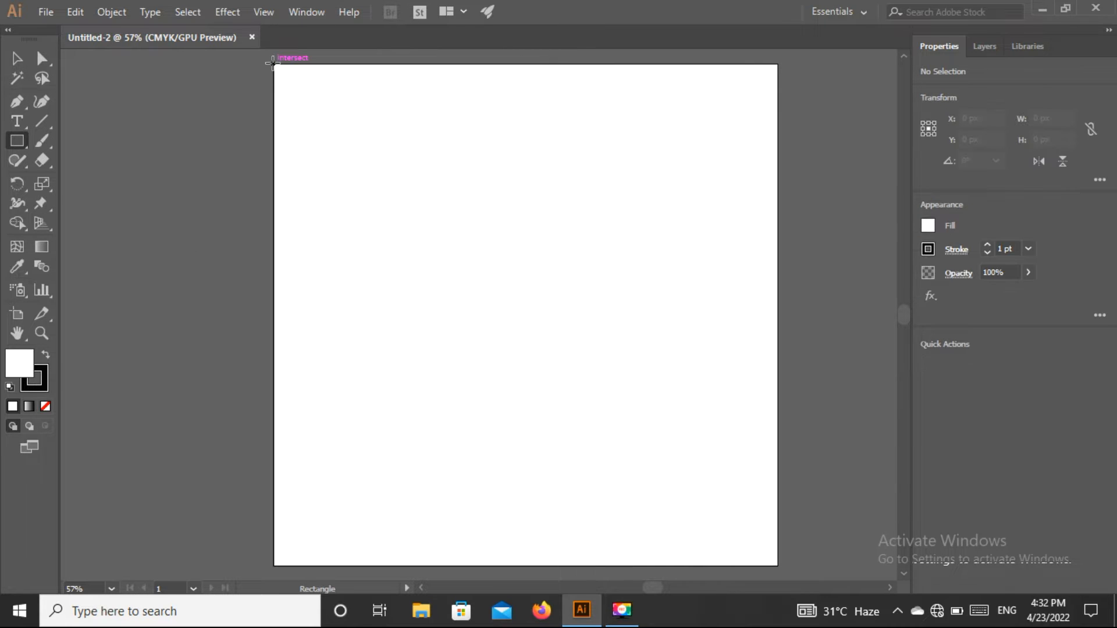
pyautogui.moveTo(274, 64)
pyautogui.mouseDown()
pyautogui.moveTo(581, 367)
pyautogui.moveTo(697, 440)
pyautogui.moveTo(745, 539)
pyautogui.moveTo(779, 567)
pyautogui.mouseUp()
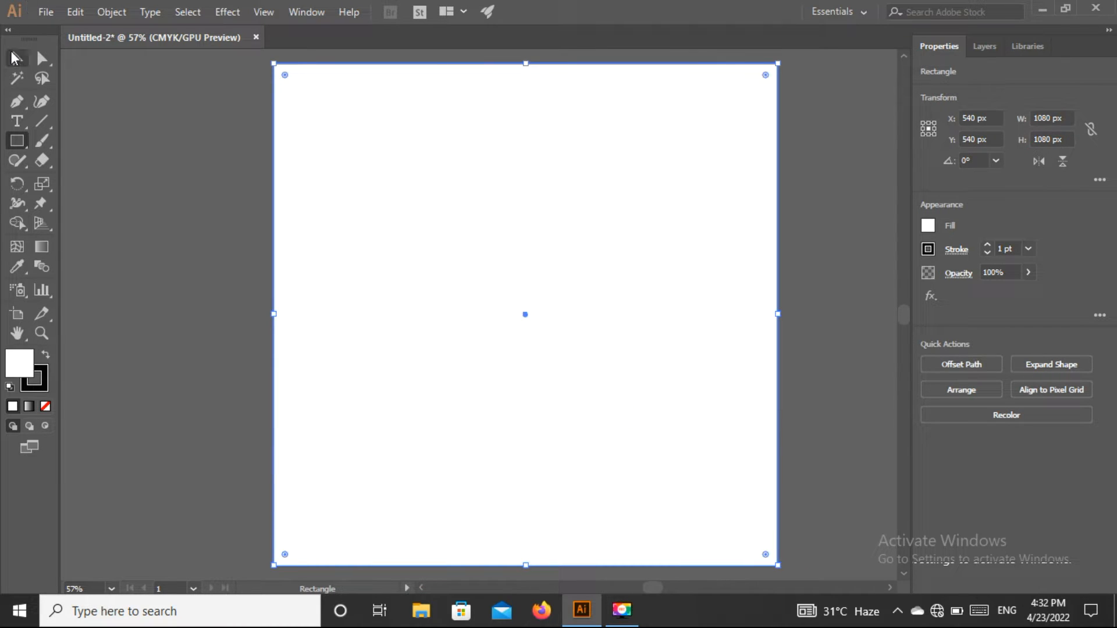
pyautogui.click(16, 59)
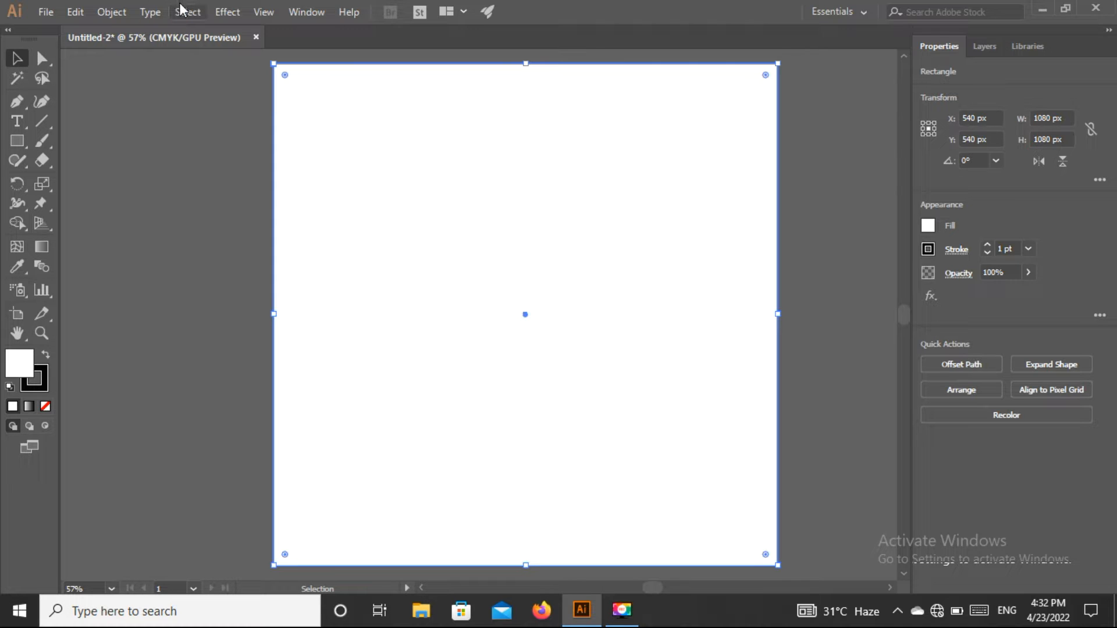
pyautogui.click(120, 12)
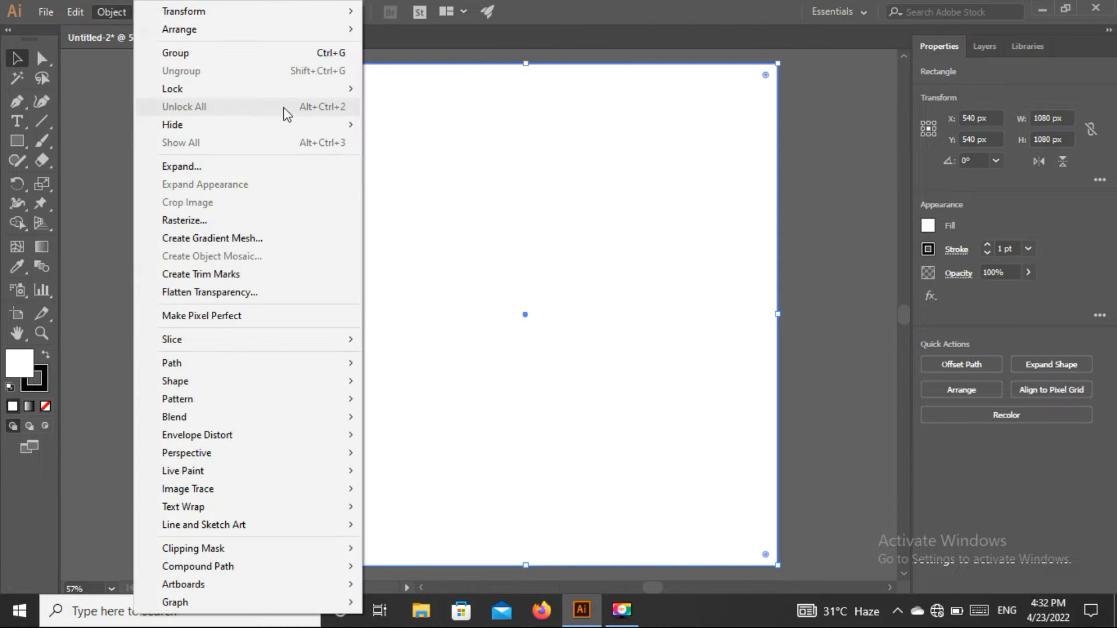
pyautogui.click(370, 89)
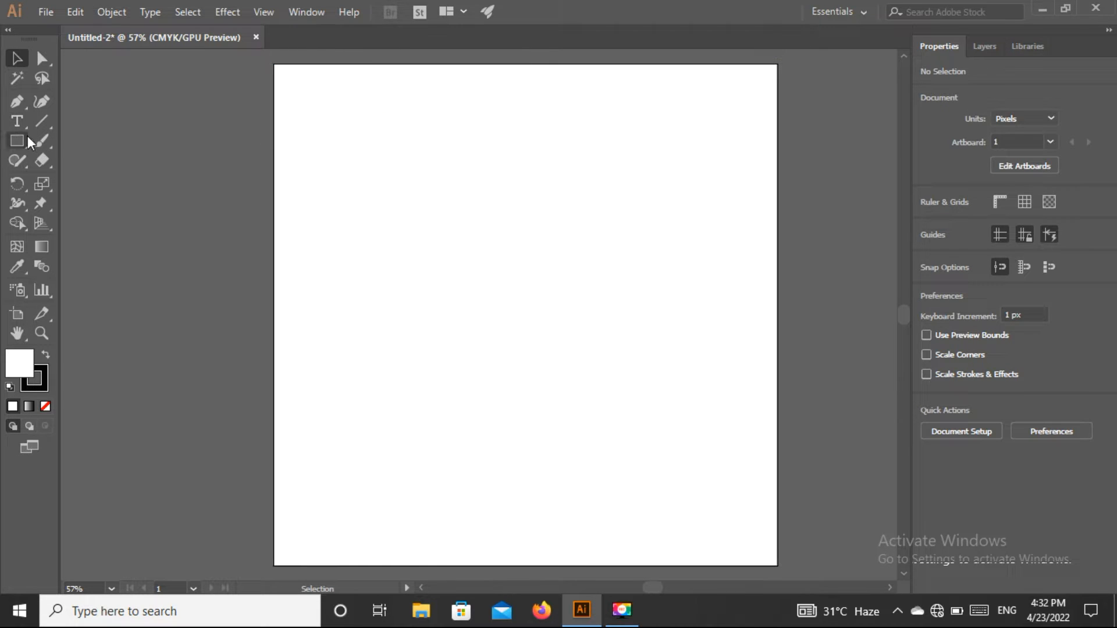
# Draw a closed Pen path covering the artboard's lower part, with a V-shaped upper edge dipping to about Y 641 px at the horizontal centre.
pyautogui.moveTo(22, 141); pyautogui.dragTo(78, 140)
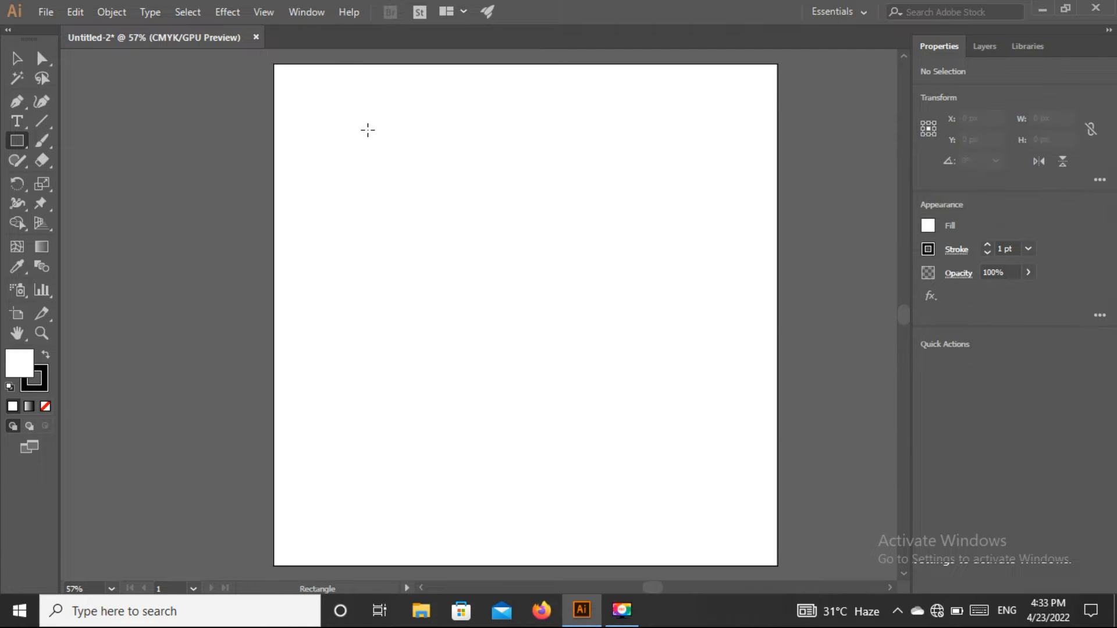
pyautogui.click(18, 104)
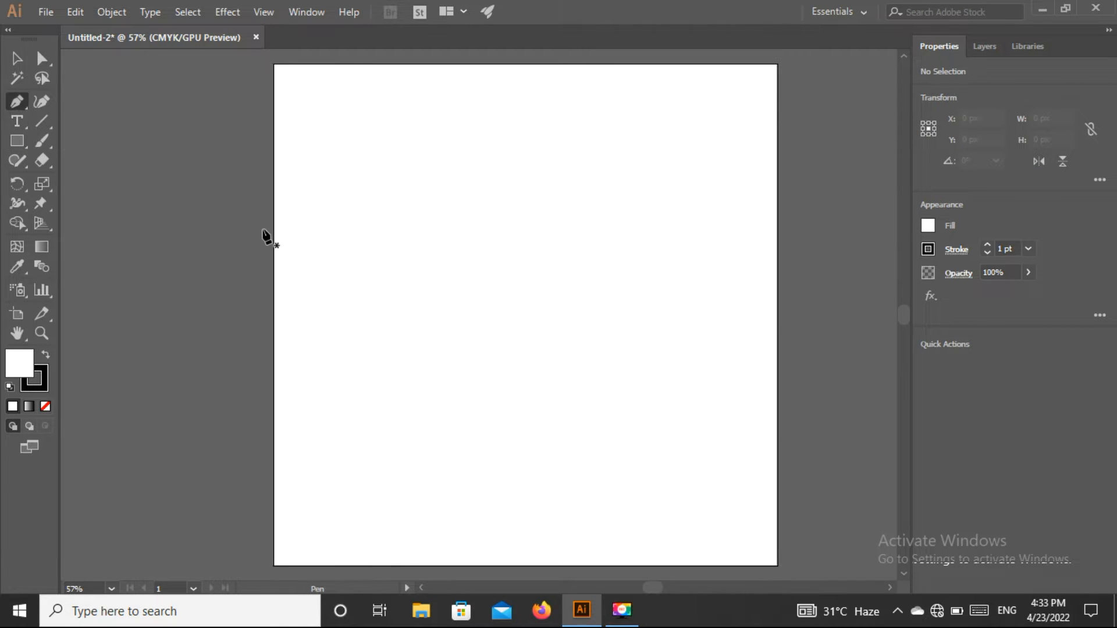
pyautogui.click(273, 269)
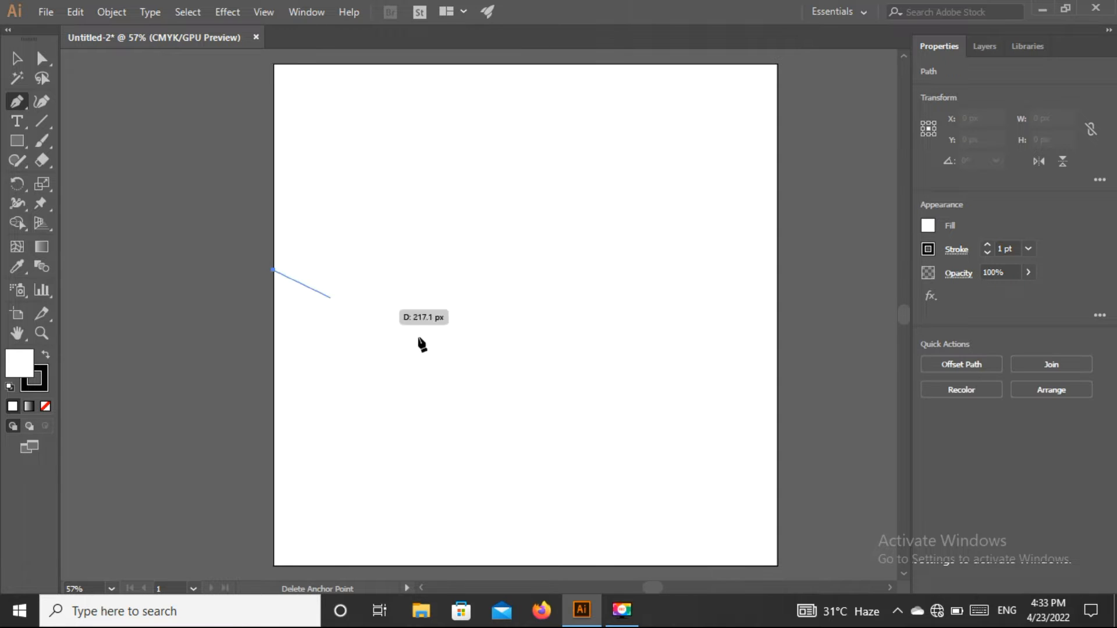
pyautogui.click(525, 360)
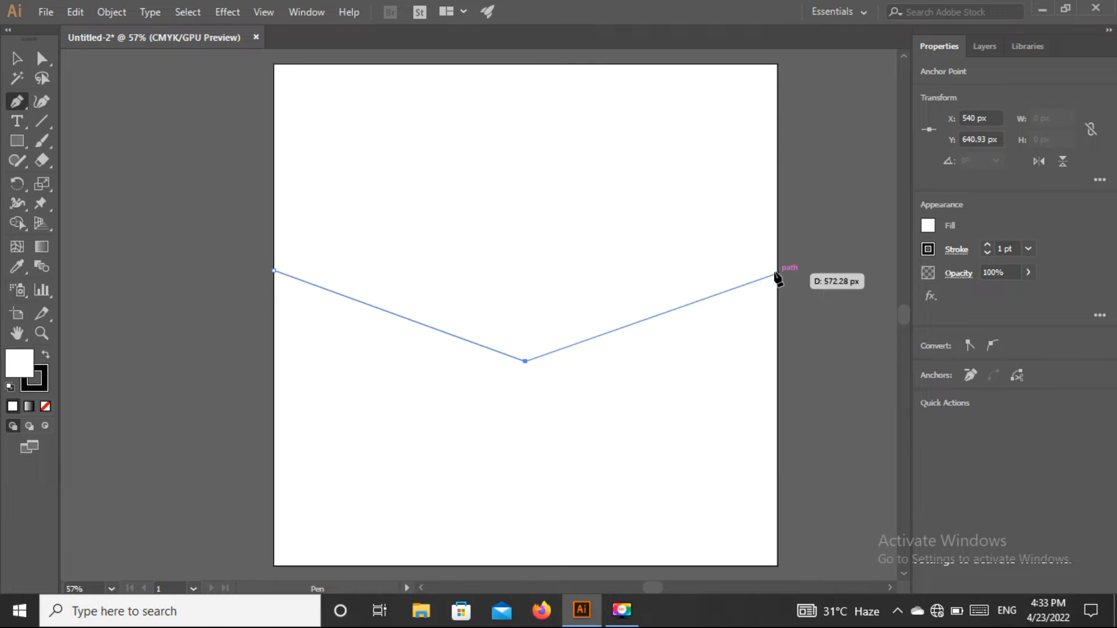
pyautogui.click(777, 270)
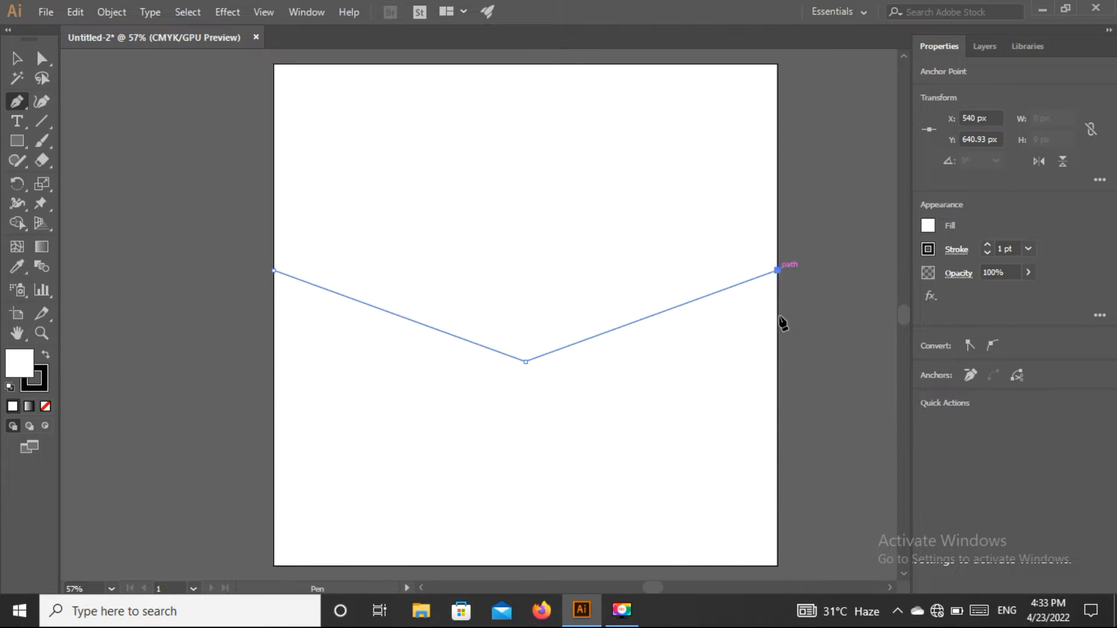
pyautogui.click(777, 565)
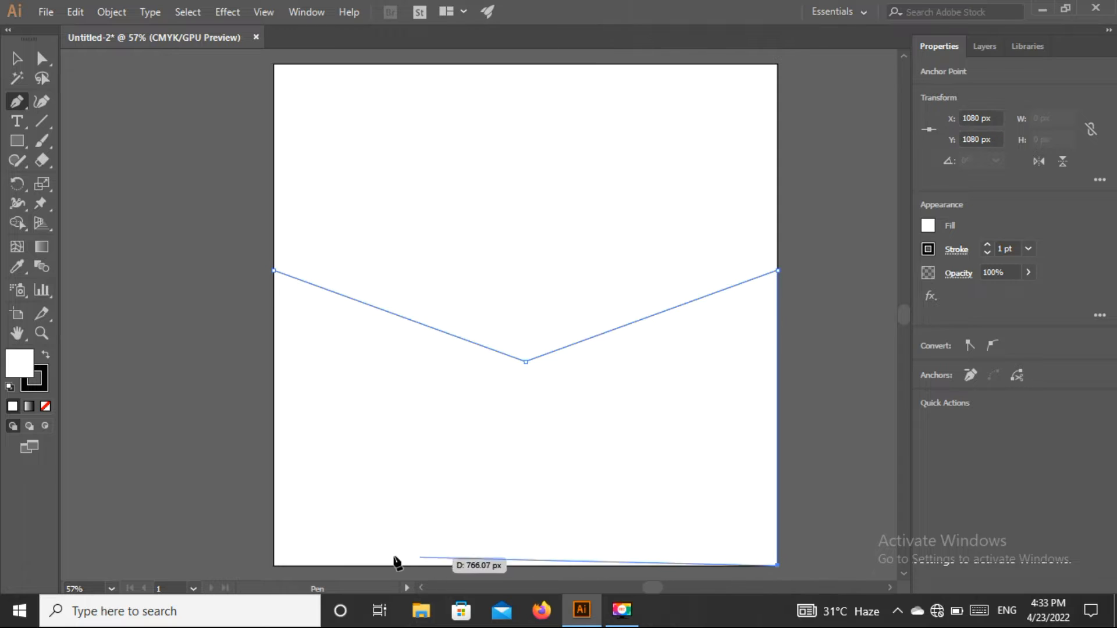
pyautogui.click(273, 565)
pyautogui.click(274, 271)
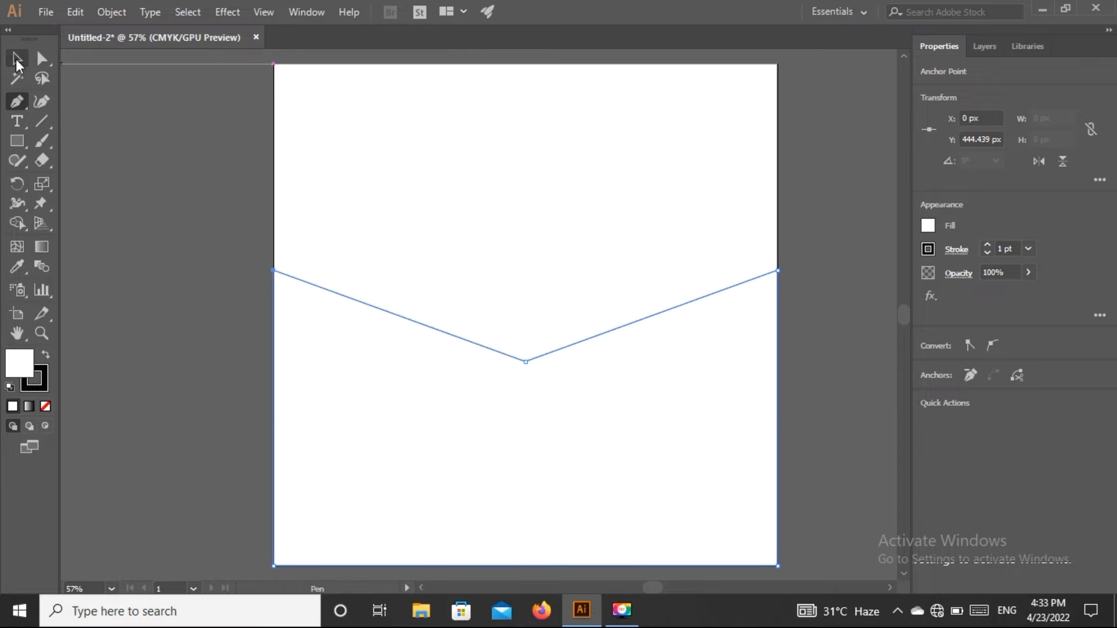
pyautogui.click(16, 59)
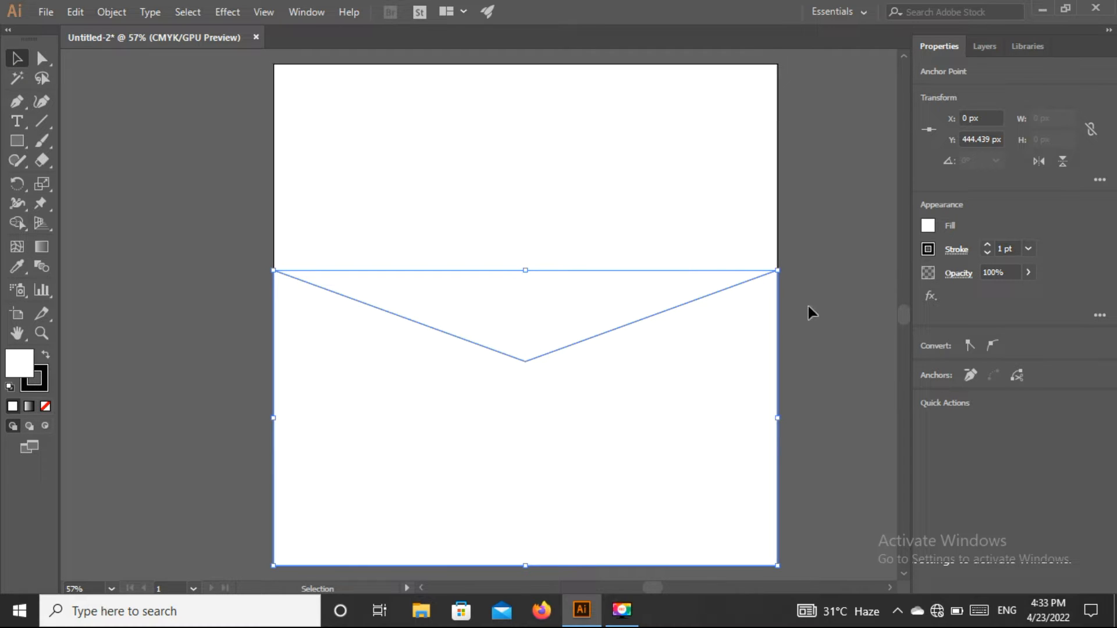
# Pull the V's middle anchor slightly lower with the Curvature tool and fill the shape with yellow.
pyautogui.click(46, 103)
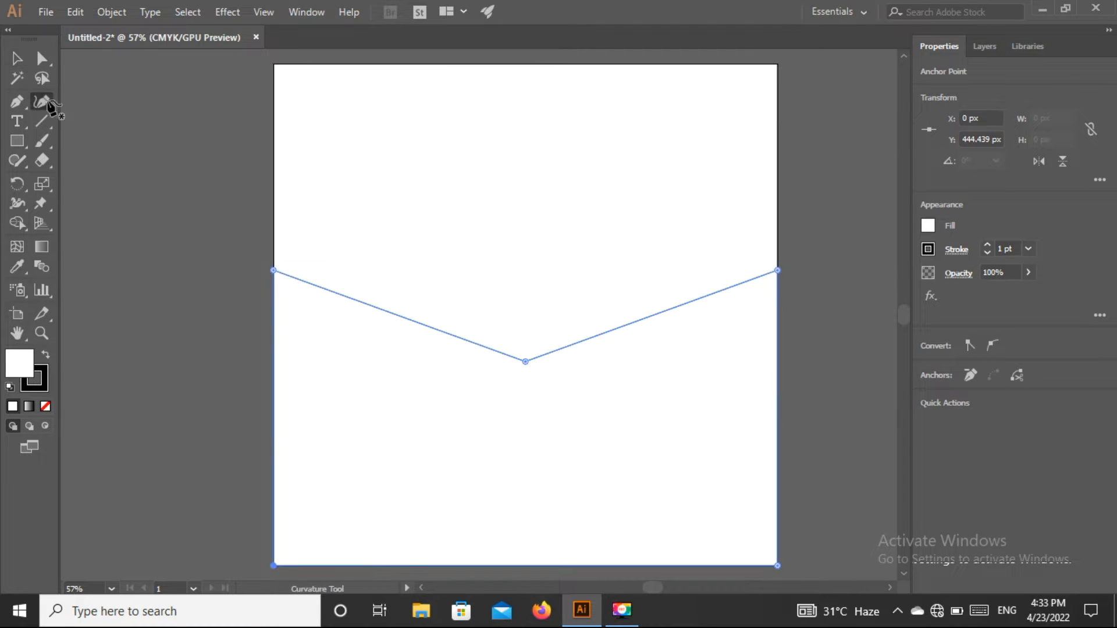
pyautogui.moveTo(525, 360); pyautogui.dragTo(528, 375)
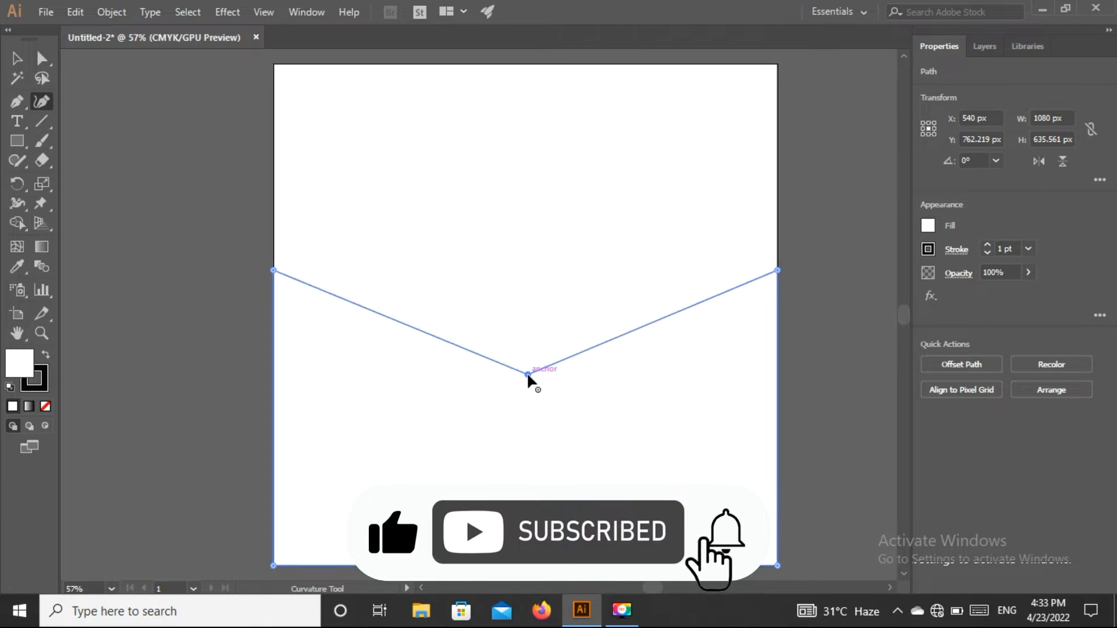
pyautogui.click(927, 226)
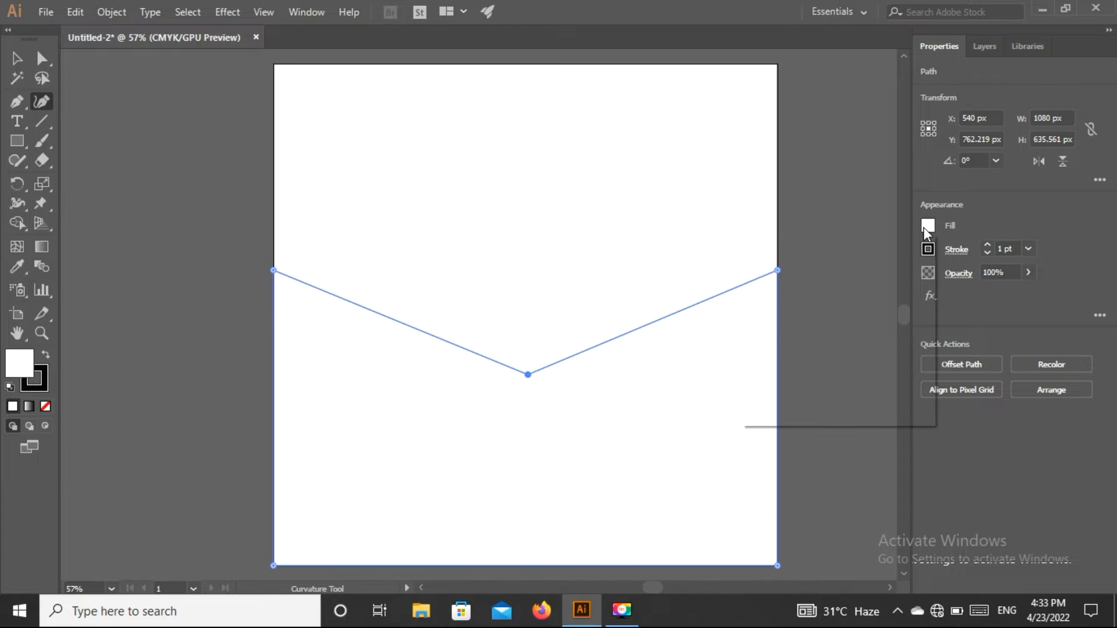
pyautogui.click(808, 285)
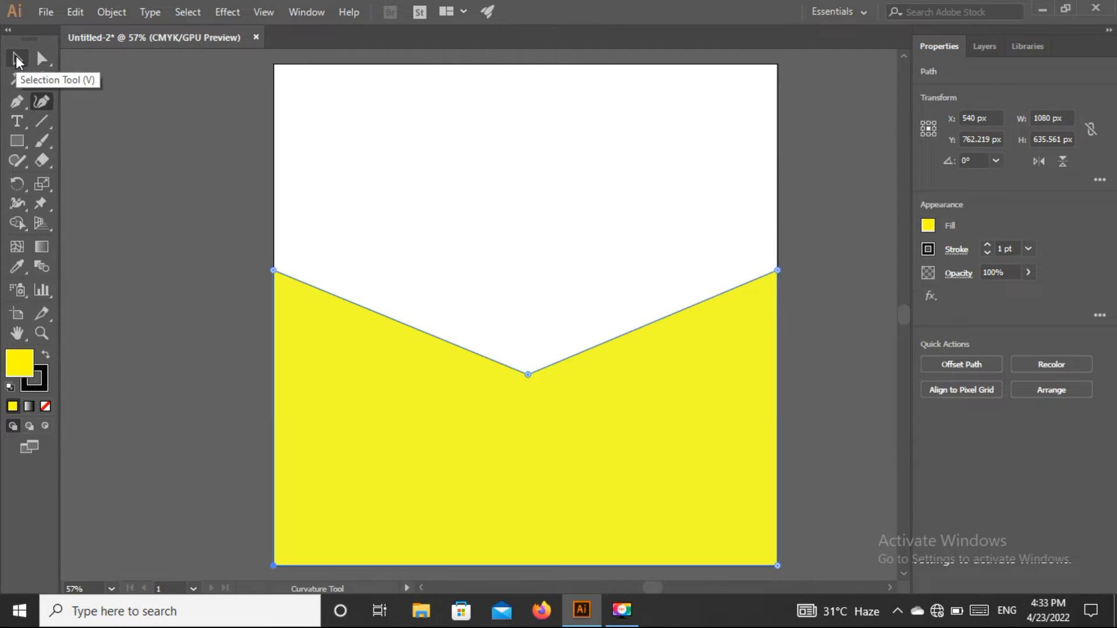
# Reduce the yellow shape's height by lowering its upper edge to about the artboard's middle, then deselect it.
pyautogui.click(17, 59)
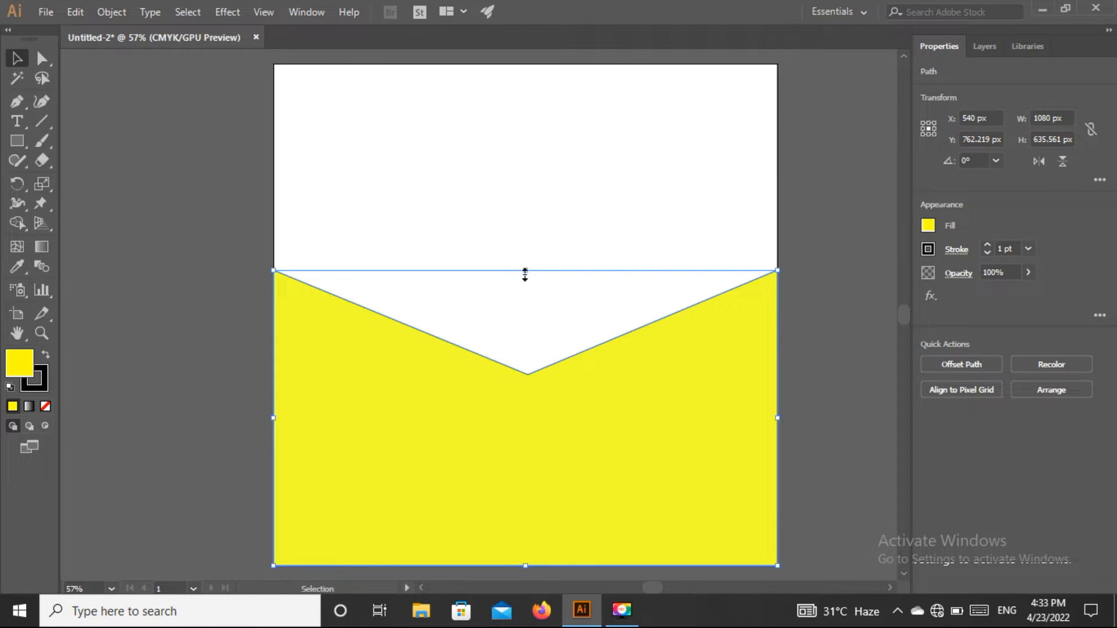
pyautogui.moveTo(525, 275); pyautogui.dragTo(523, 314)
pyautogui.click(235, 276)
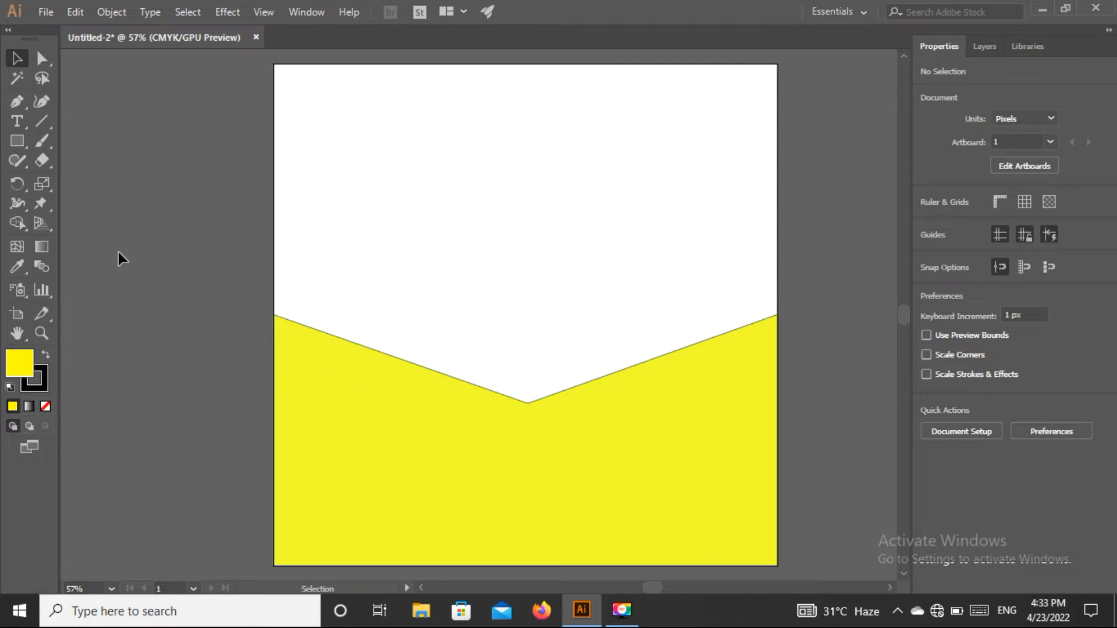
# Draw a square with the Rectangle tool, move it near the artboard's centre and enlarge it to about 869 px per side.
pyautogui.click(19, 139)
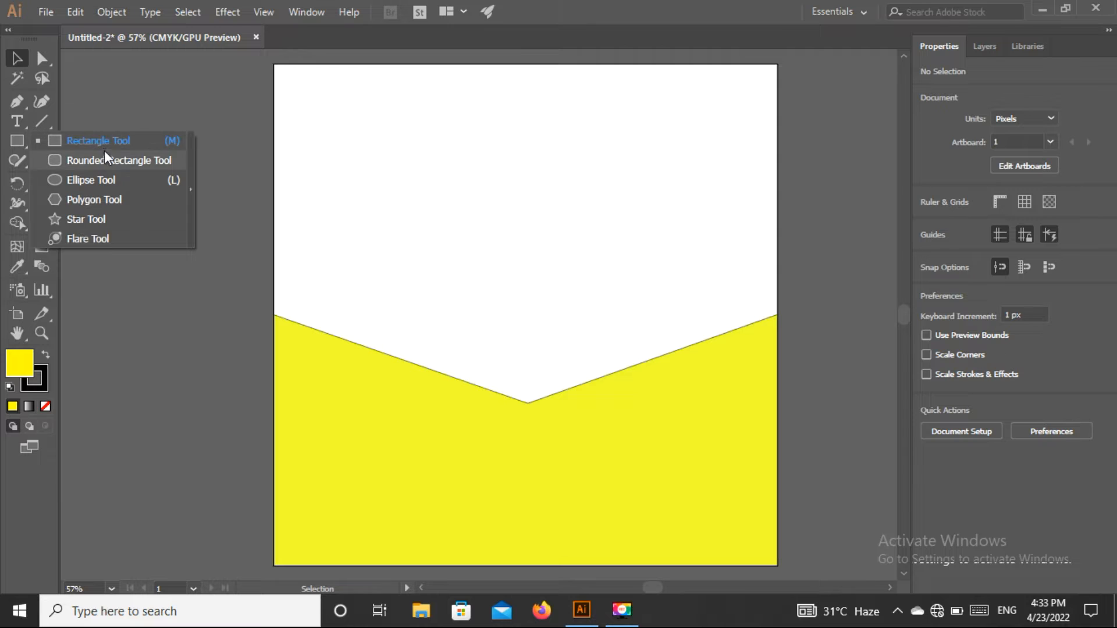
pyautogui.click(100, 140)
pyautogui.moveTo(387, 147); pyautogui.dragTo(777, 533)
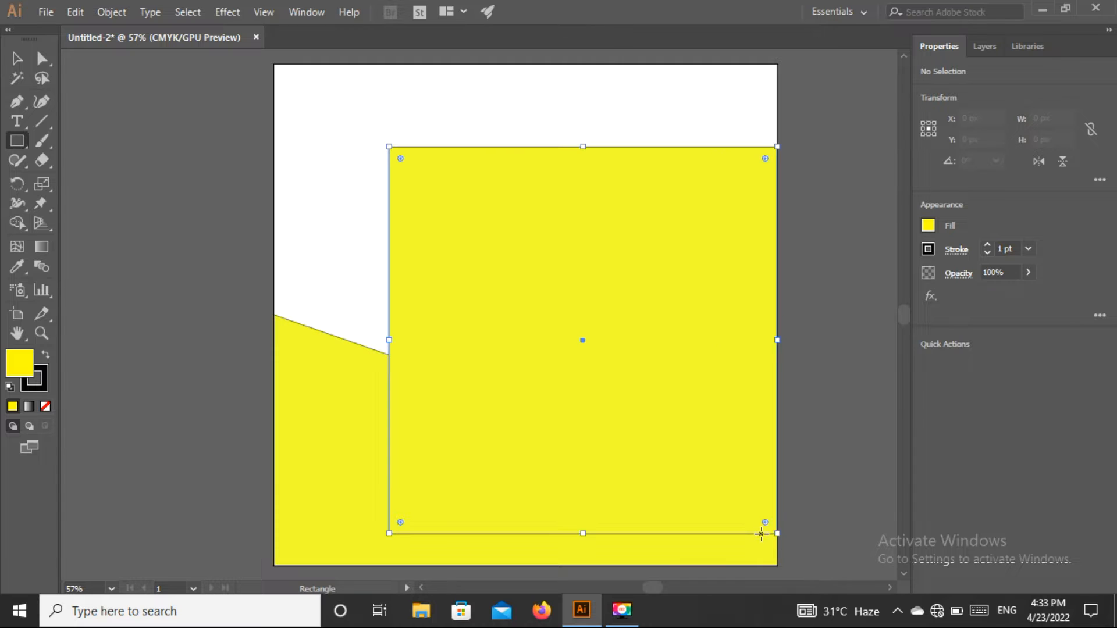
pyautogui.click(17, 60)
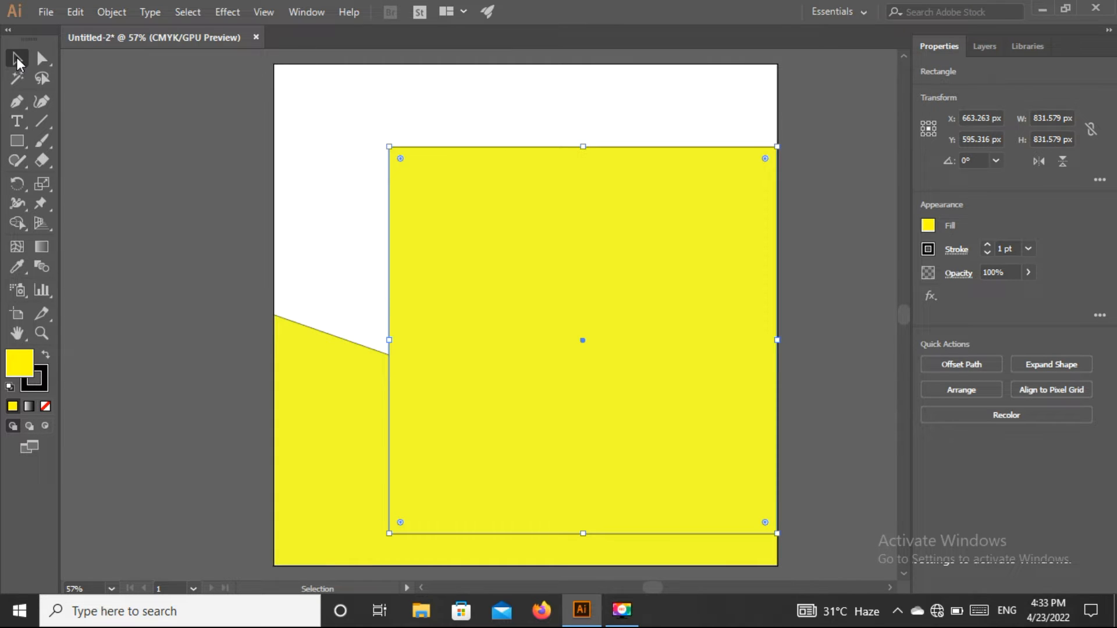
pyautogui.moveTo(585, 338); pyautogui.dragTo(539, 337)
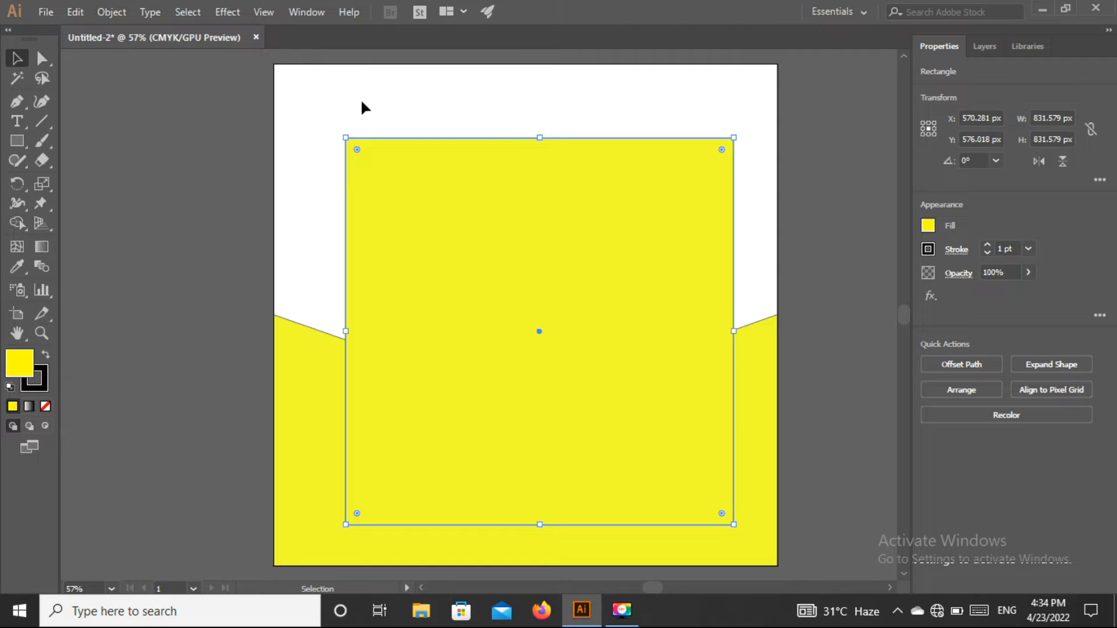
pyautogui.moveTo(344, 138); pyautogui.dragTo(329, 120)
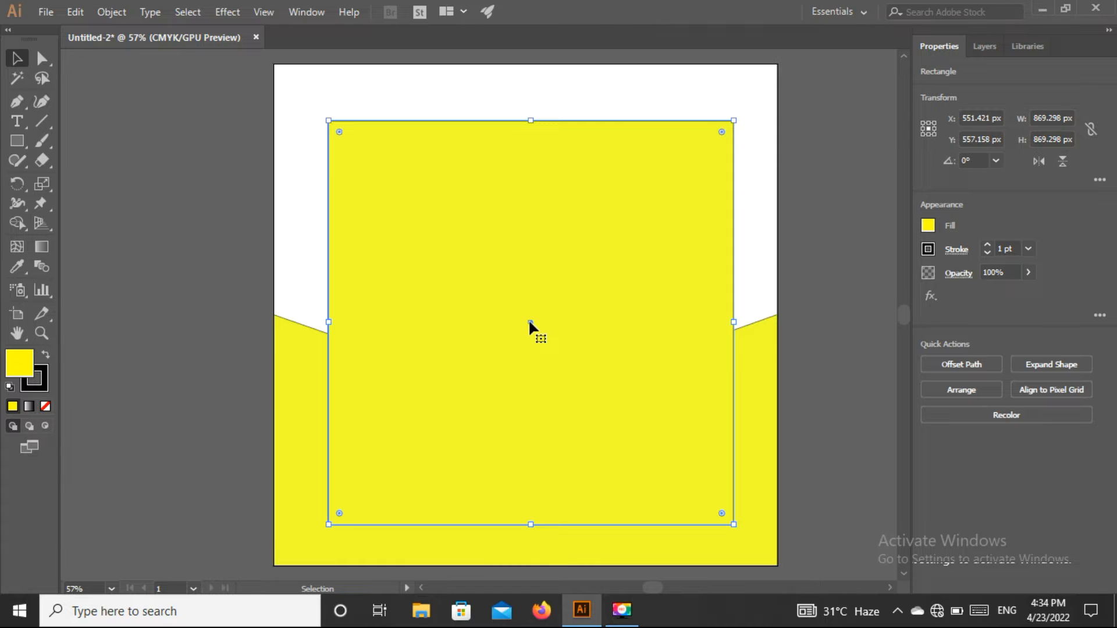
# Fill the central square with black.
pyautogui.click(929, 225)
pyautogui.click(784, 285)
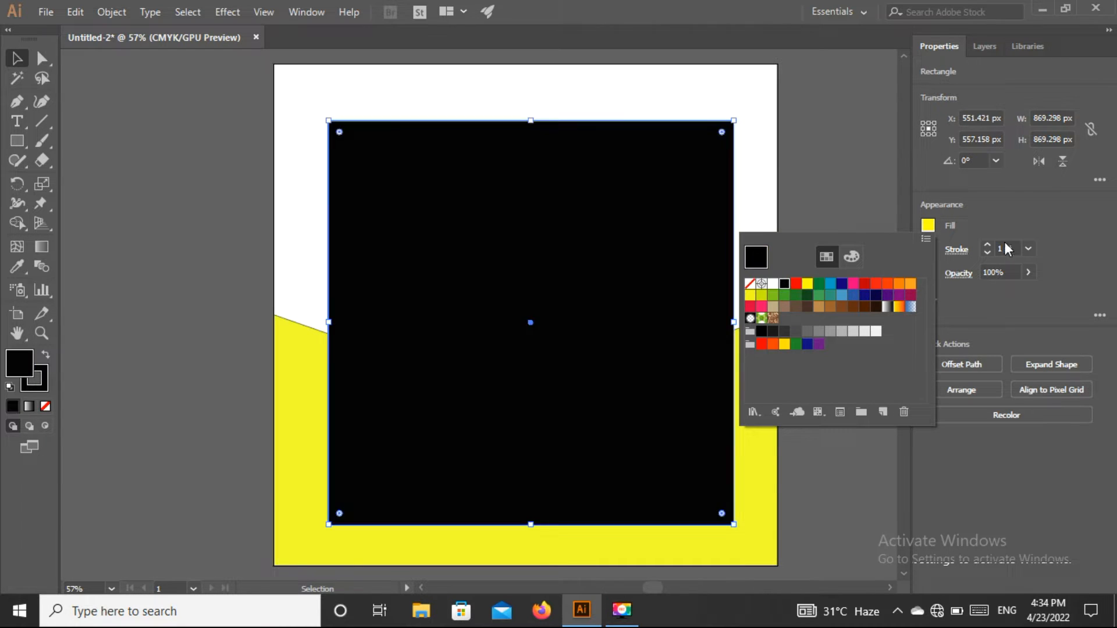
pyautogui.click(969, 253)
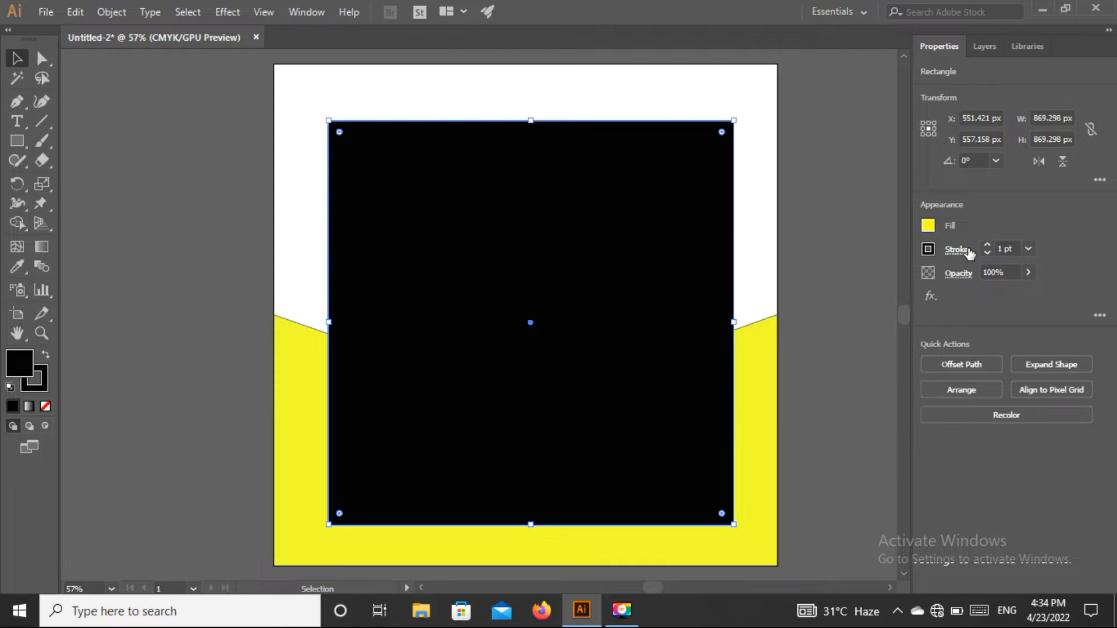
# Give the black square a white stroke with a weight of 10 pt and deselect it.
pyautogui.click(929, 249)
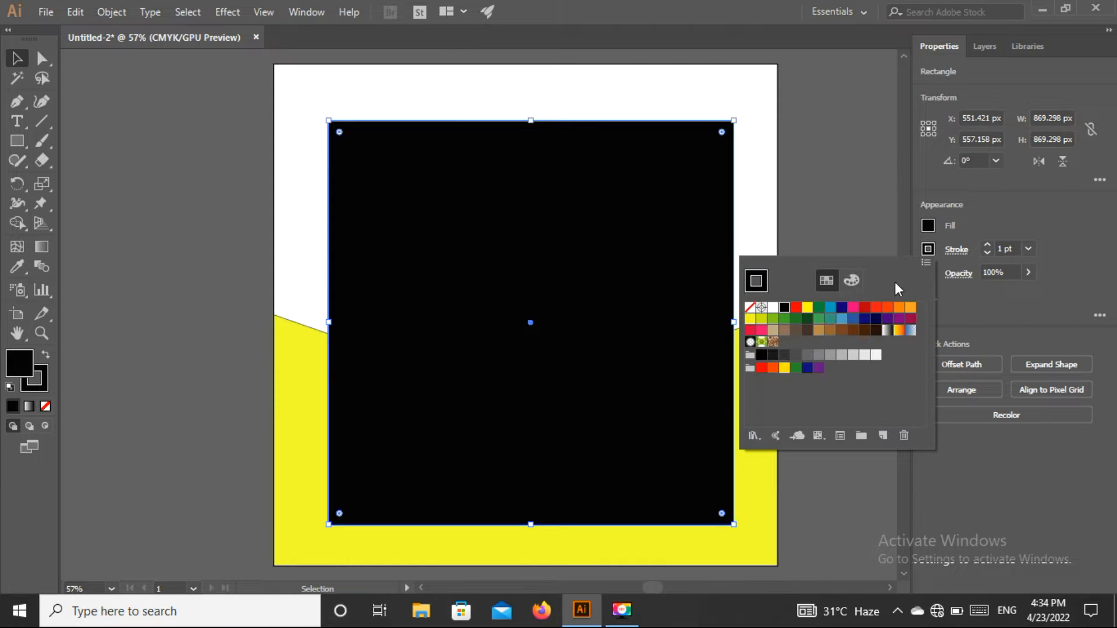
pyautogui.click(774, 308)
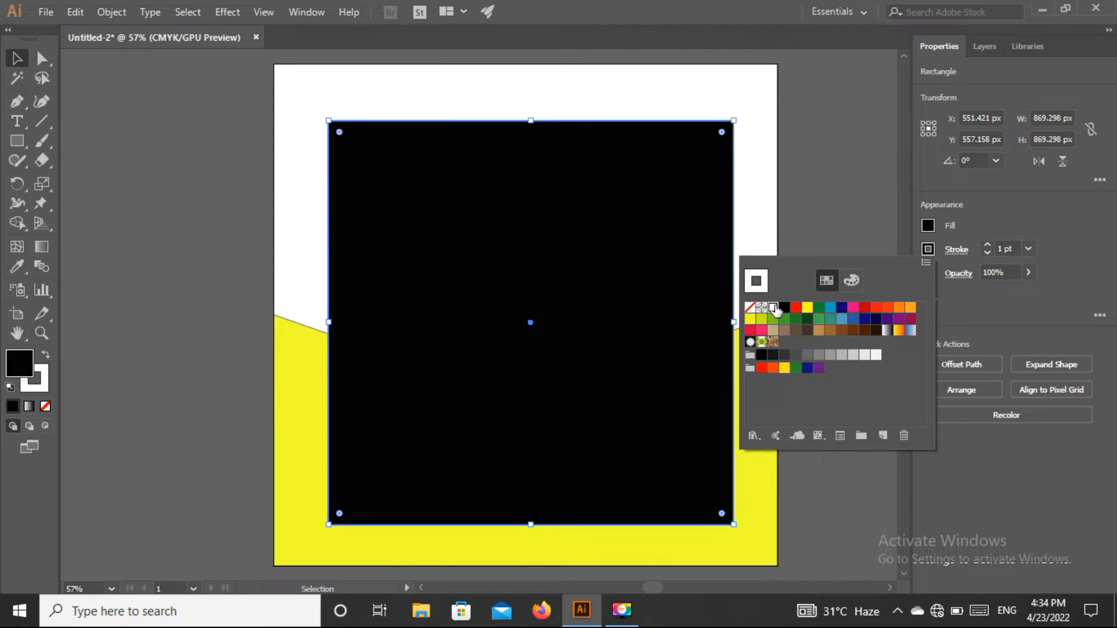
pyautogui.click(988, 247)
pyautogui.click(988, 246)
pyautogui.click(988, 247)
pyautogui.click(988, 247)
pyautogui.click(988, 247)
pyautogui.click(988, 247)
pyautogui.click(988, 246)
pyautogui.click(988, 247)
pyautogui.click(988, 246)
pyautogui.click(988, 247)
pyautogui.click(988, 252)
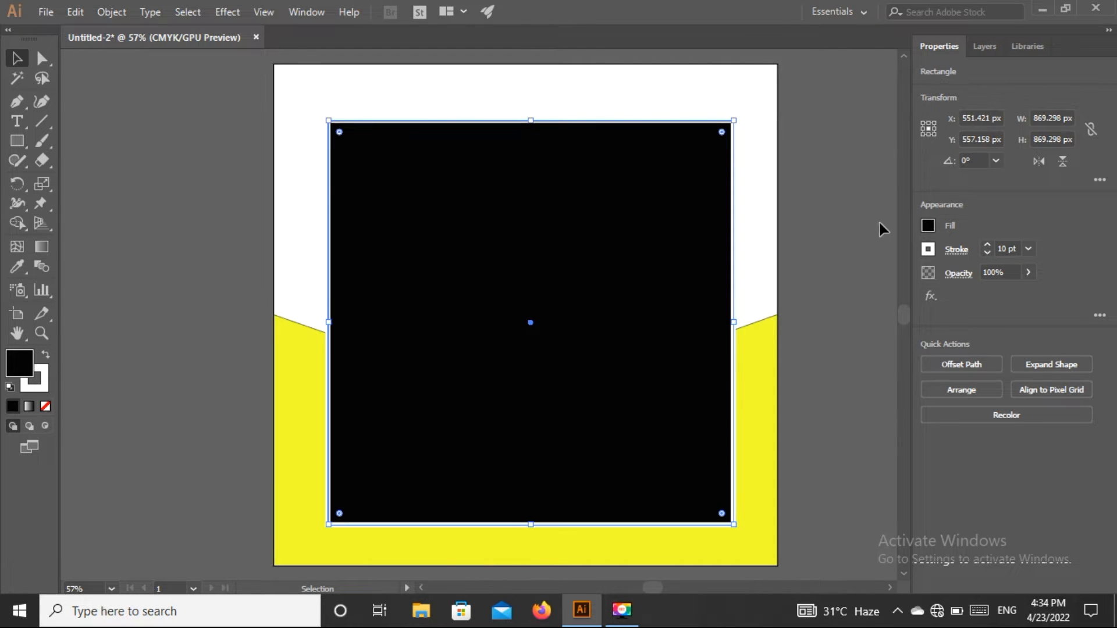
pyautogui.click(860, 211)
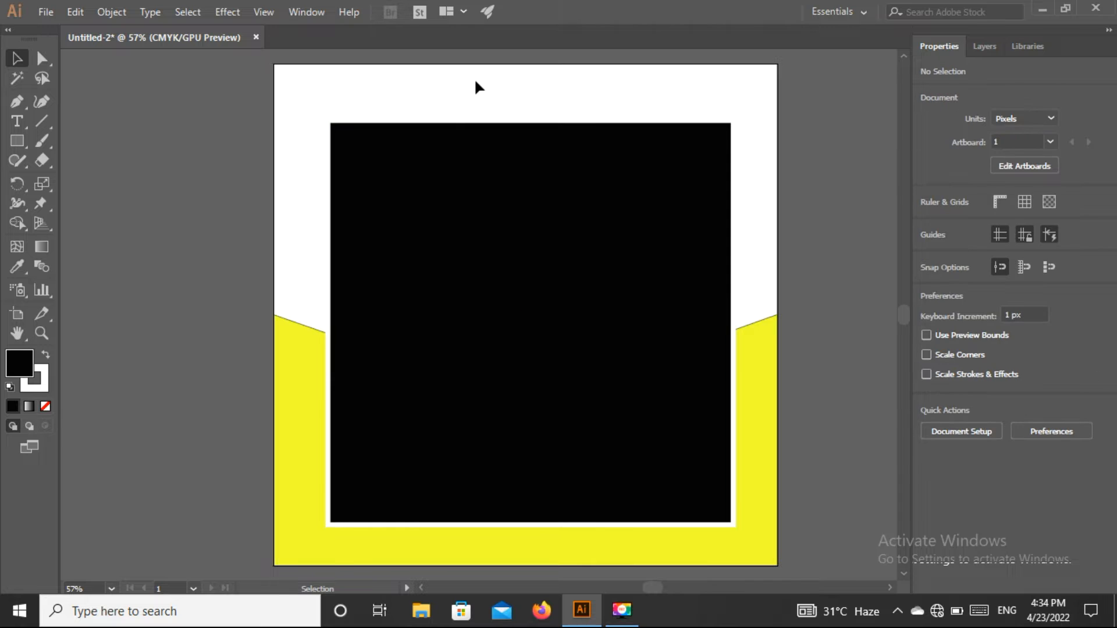
# Unlock all objects, fill the full-artboard background rectangle with black and deselect it.
pyautogui.click(108, 10)
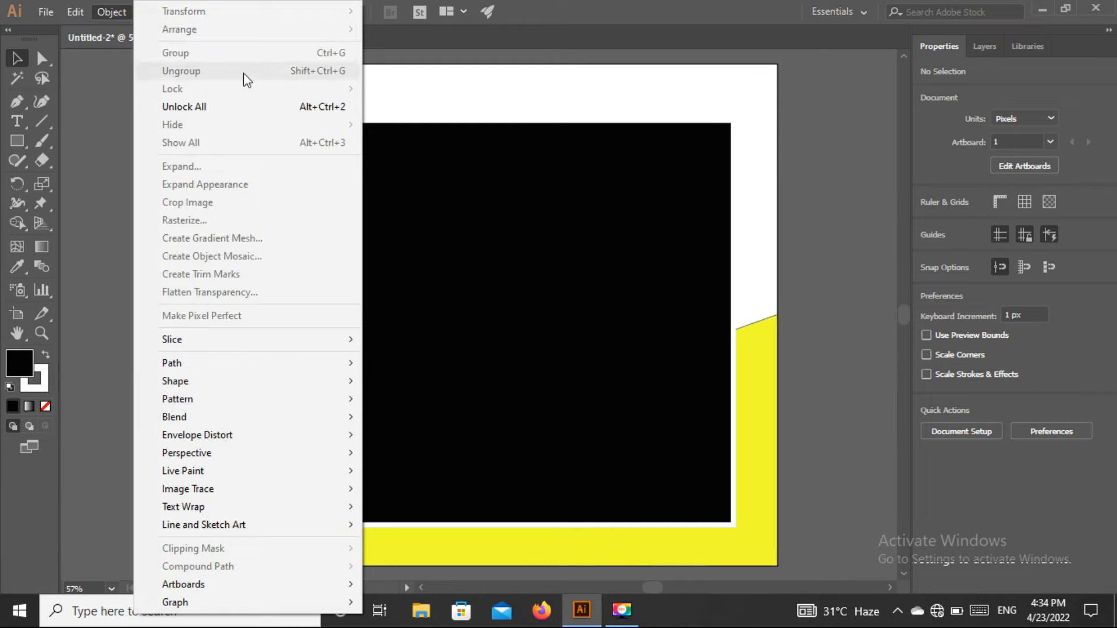
pyautogui.click(314, 109)
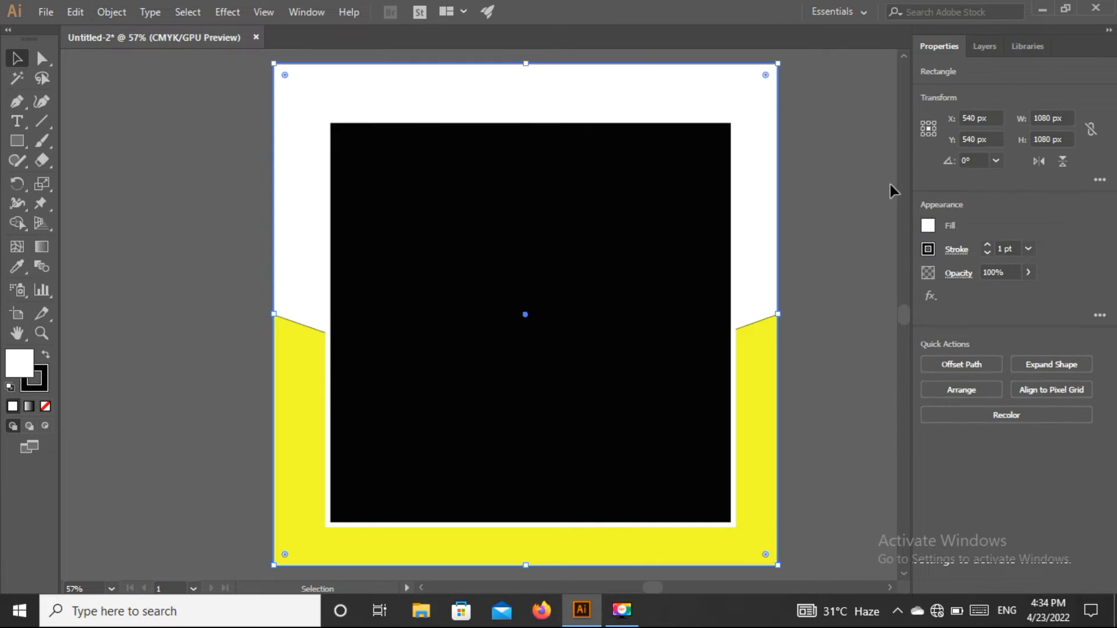
pyautogui.click(934, 224)
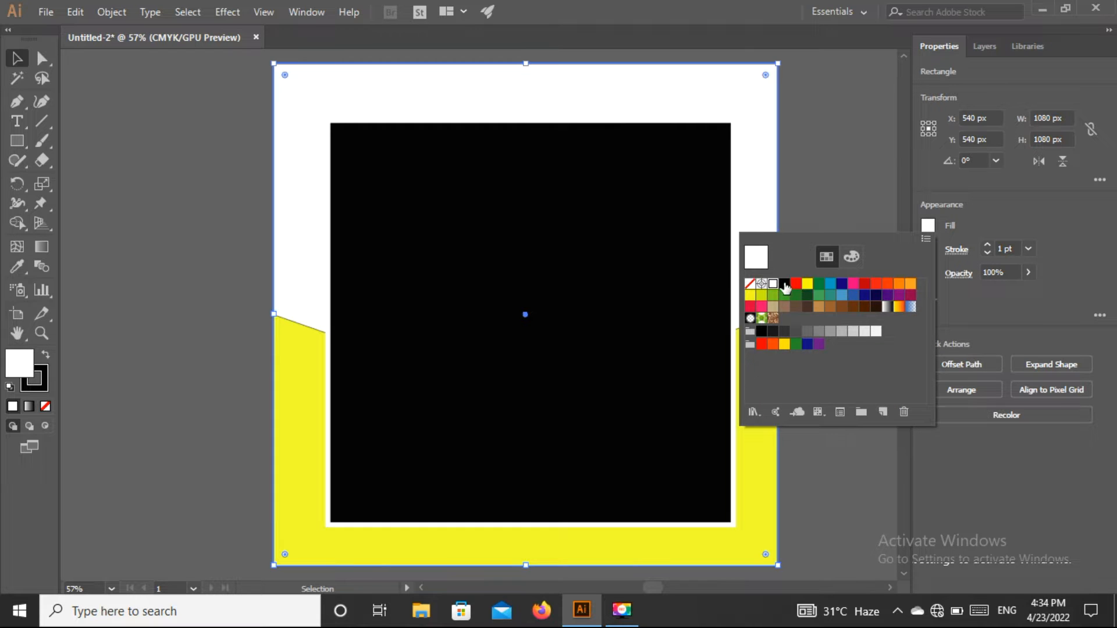
pyautogui.click(783, 284)
pyautogui.click(829, 215)
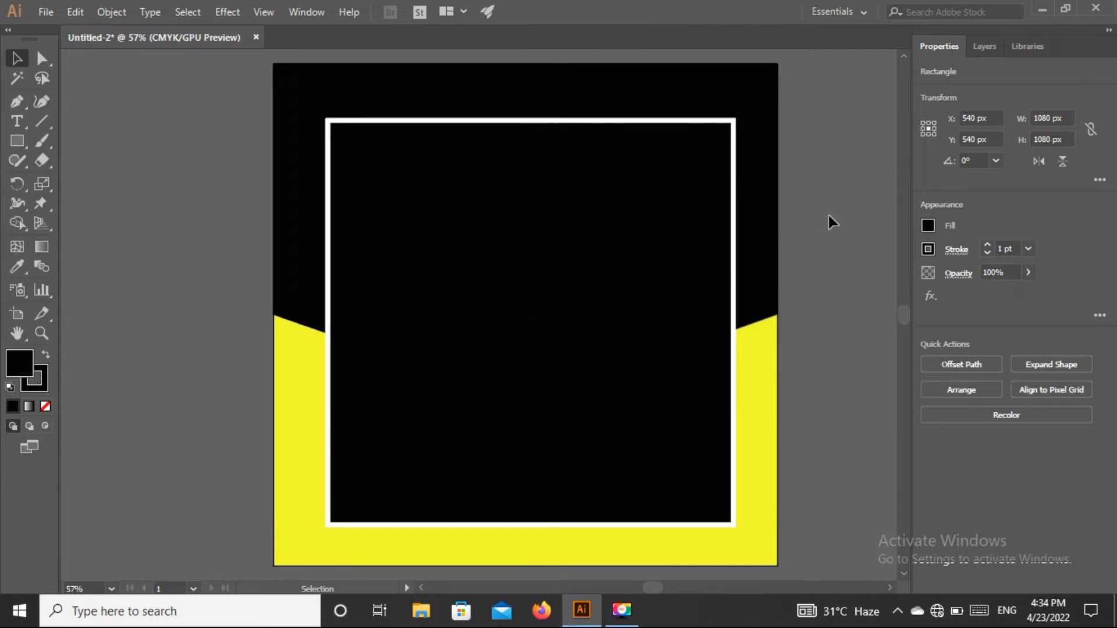
pyautogui.click(828, 215)
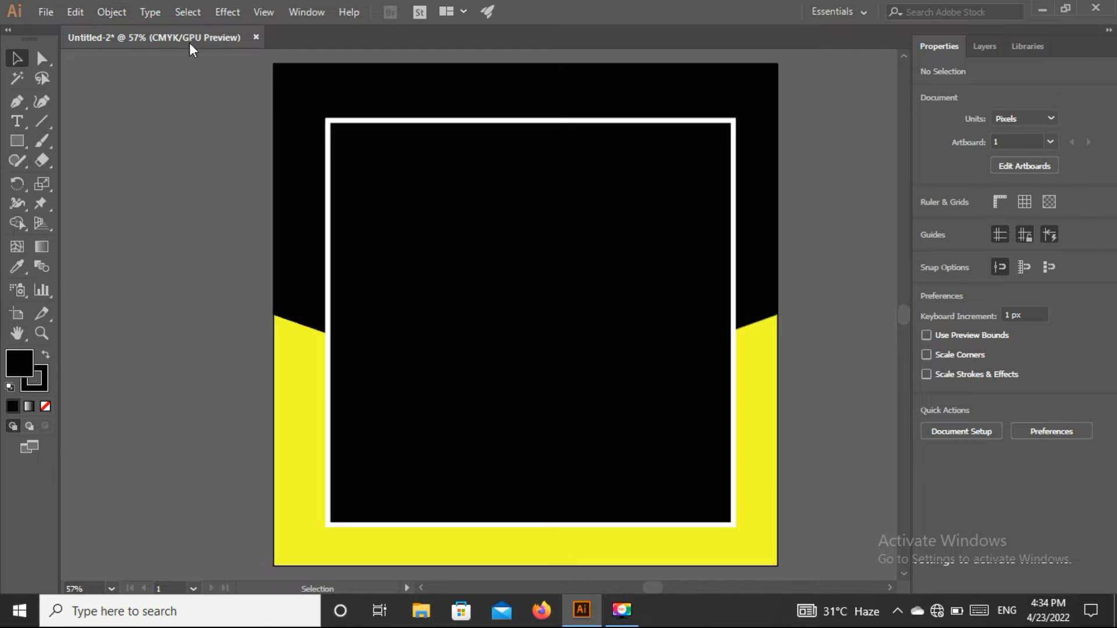
# Select the black background rectangle and lock it.
pyautogui.click(320, 94)
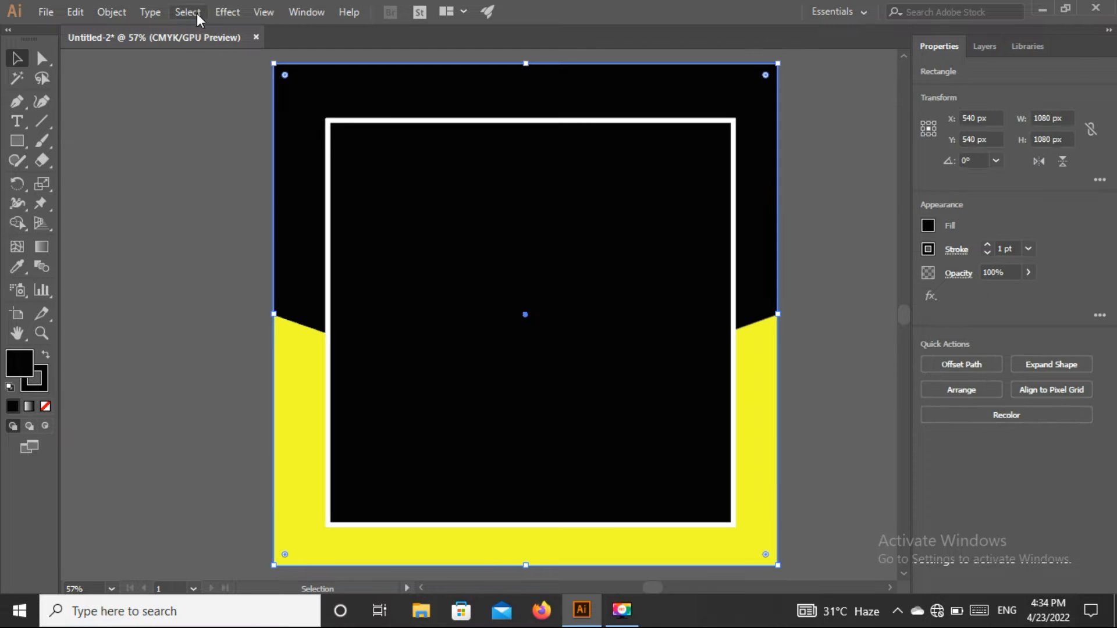
pyautogui.click(112, 12)
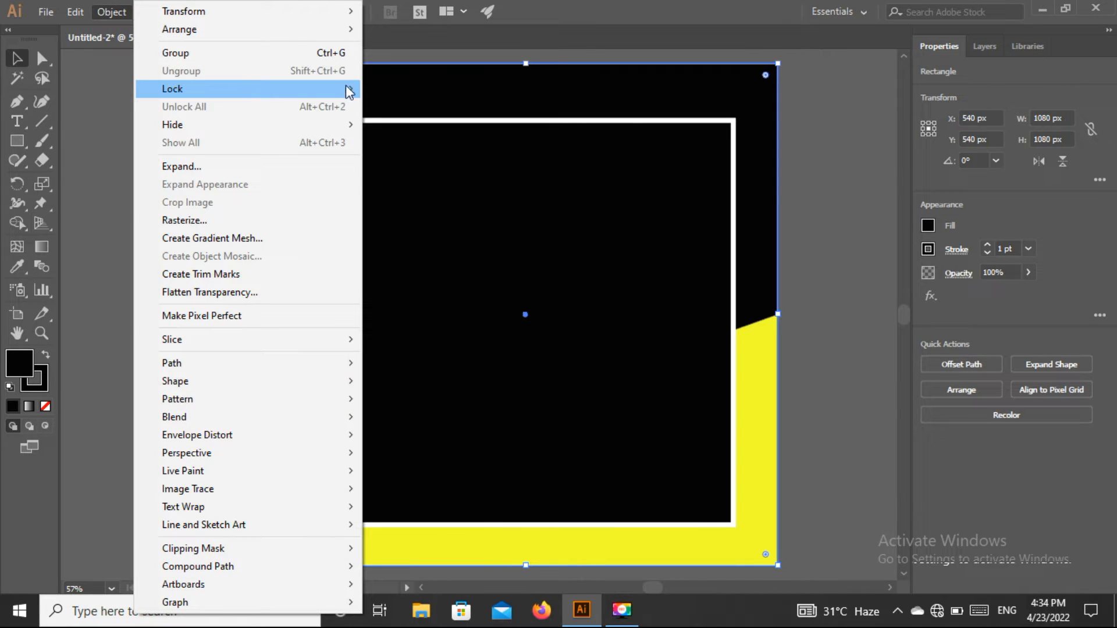
pyautogui.click(384, 92)
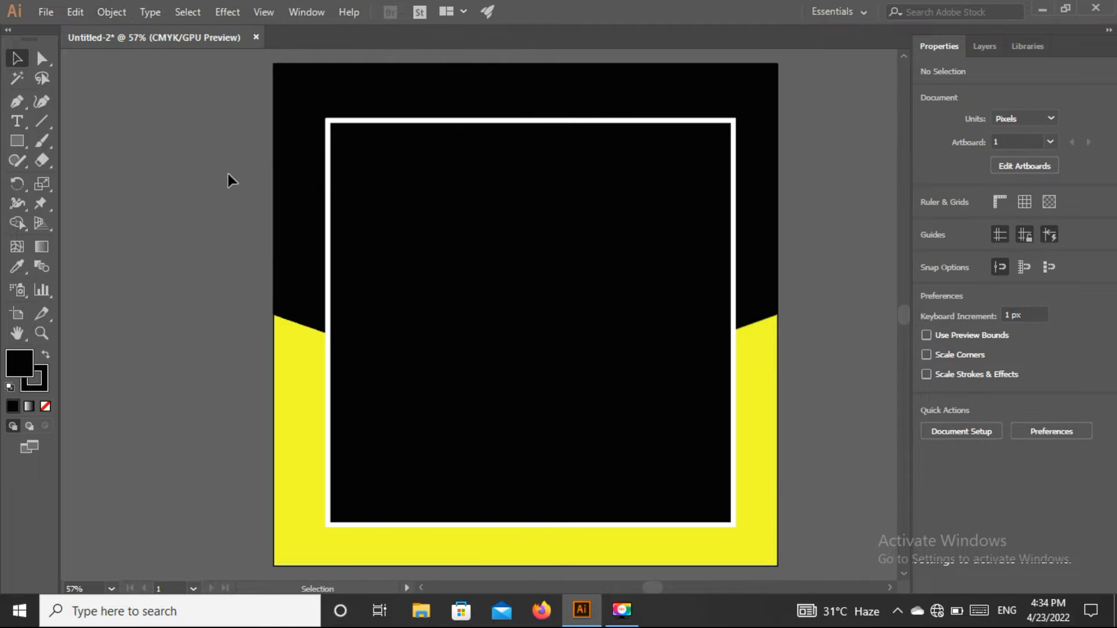
# Open 61288-king-whopper-hamburger-cheeseburger-veggie-burger-buffalo.png and bring the burger image into the design, placing it over the black central square.
pyautogui.click(45, 14)
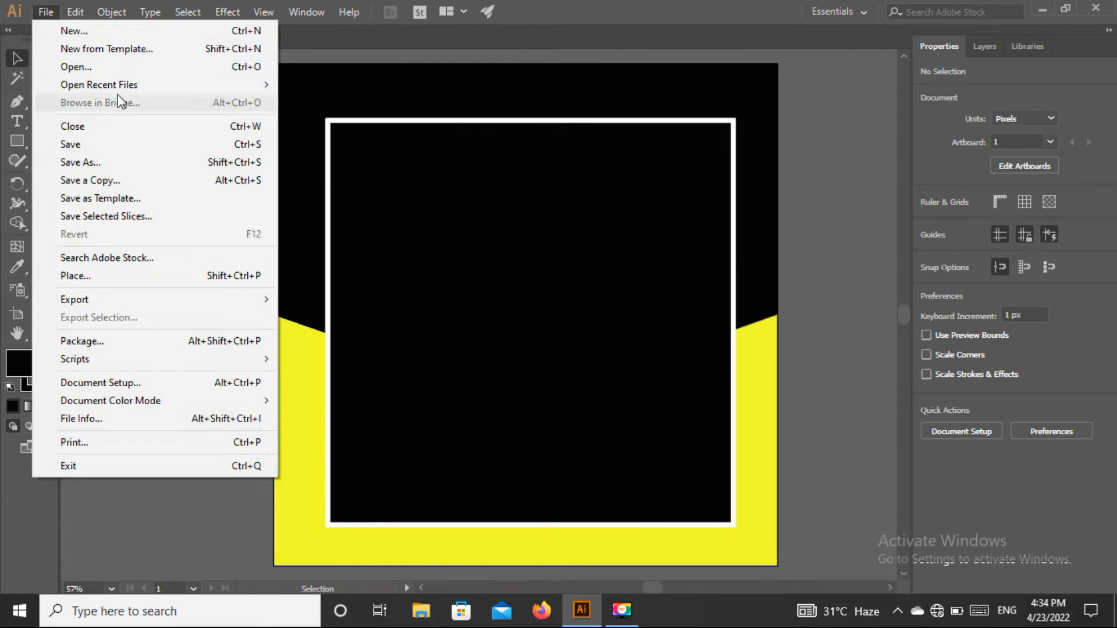
pyautogui.click(207, 66)
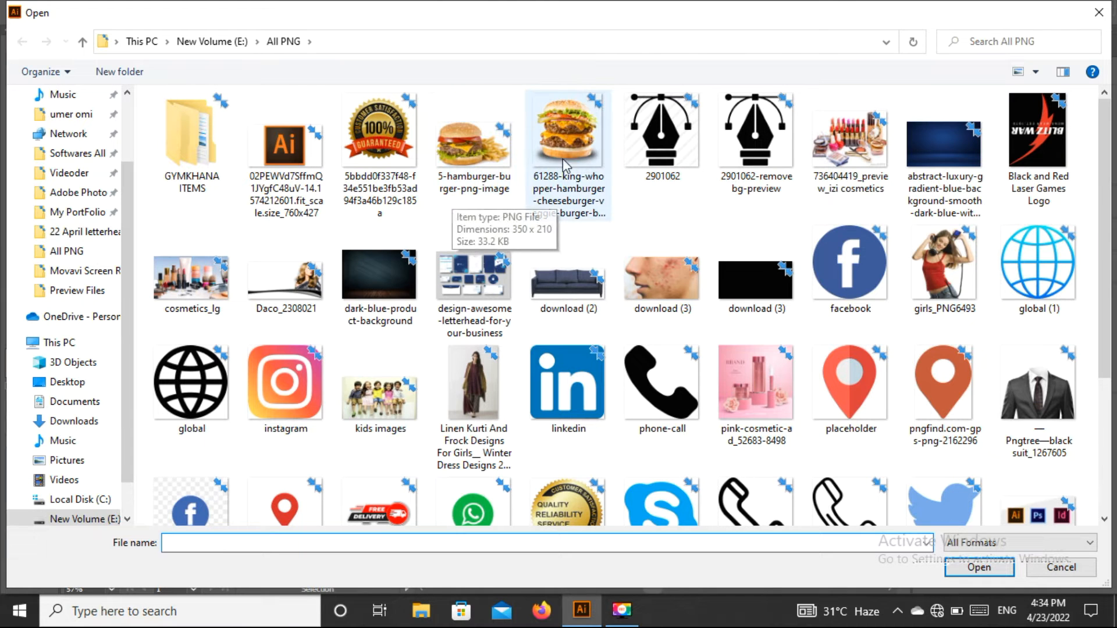
pyautogui.click(558, 150)
pyautogui.click(979, 567)
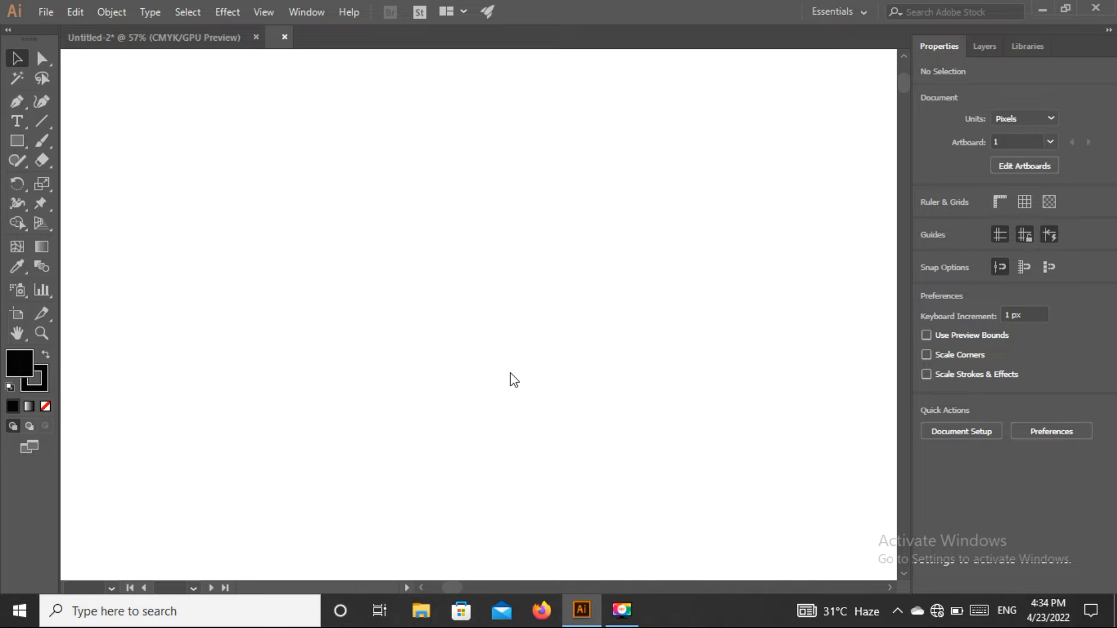
pyautogui.moveTo(507, 372); pyautogui.dragTo(355, 242)
pyautogui.moveTo(517, 333); pyautogui.dragTo(550, 338)
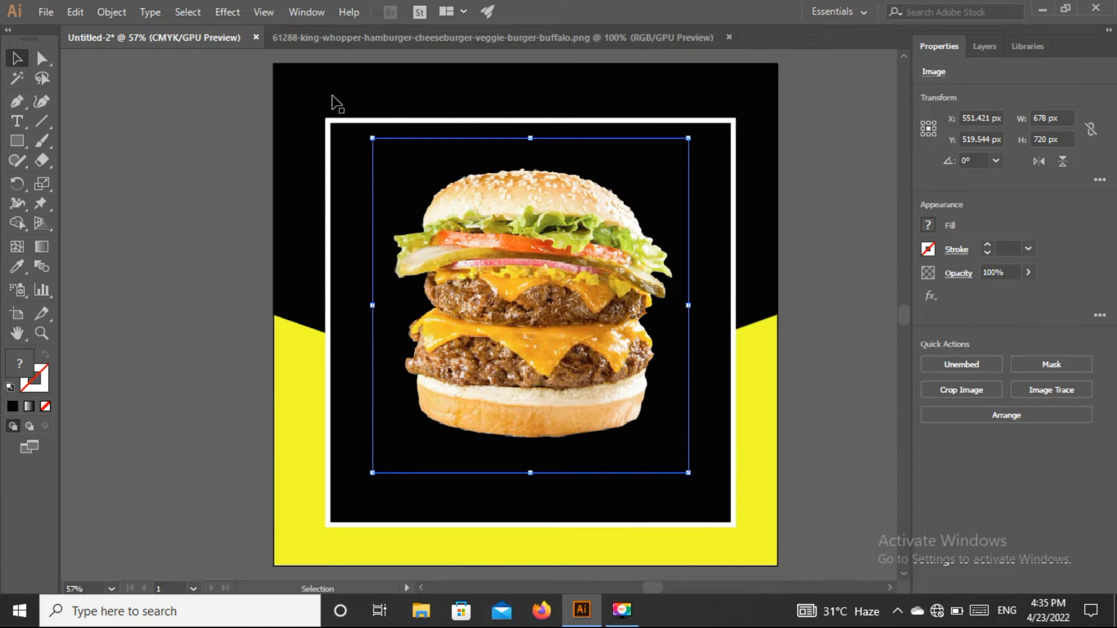
# Apply a Multiply drop shadow to the burger with 75% opacity, 7 px offsets and 5 px blur, then centre the image horizontally on the artboard.
pyautogui.click(226, 13)
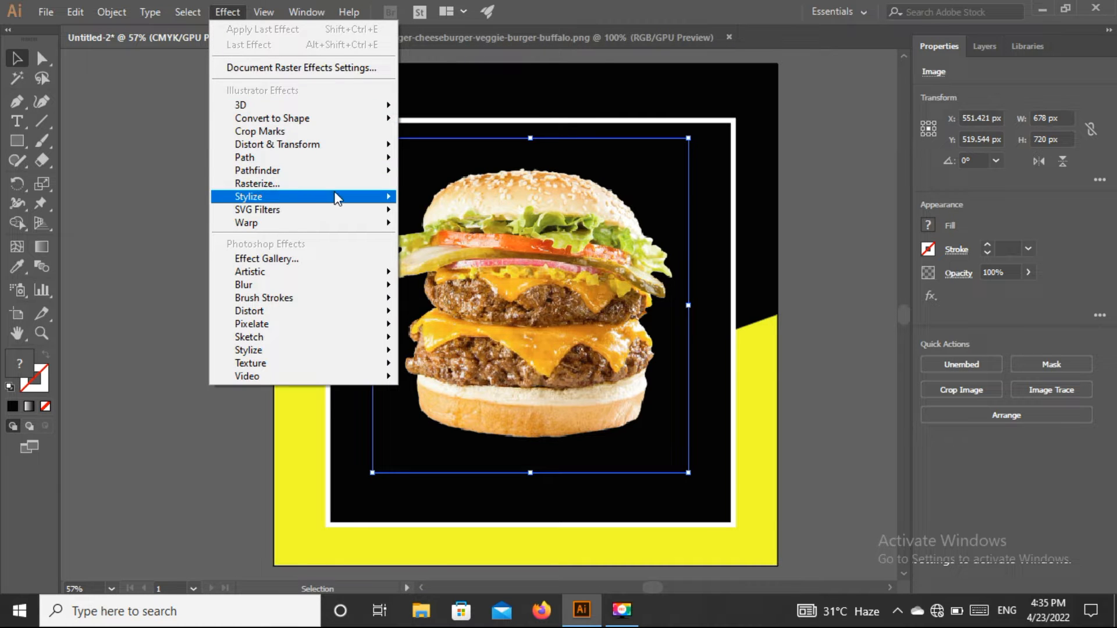
pyautogui.moveTo(405, 203)
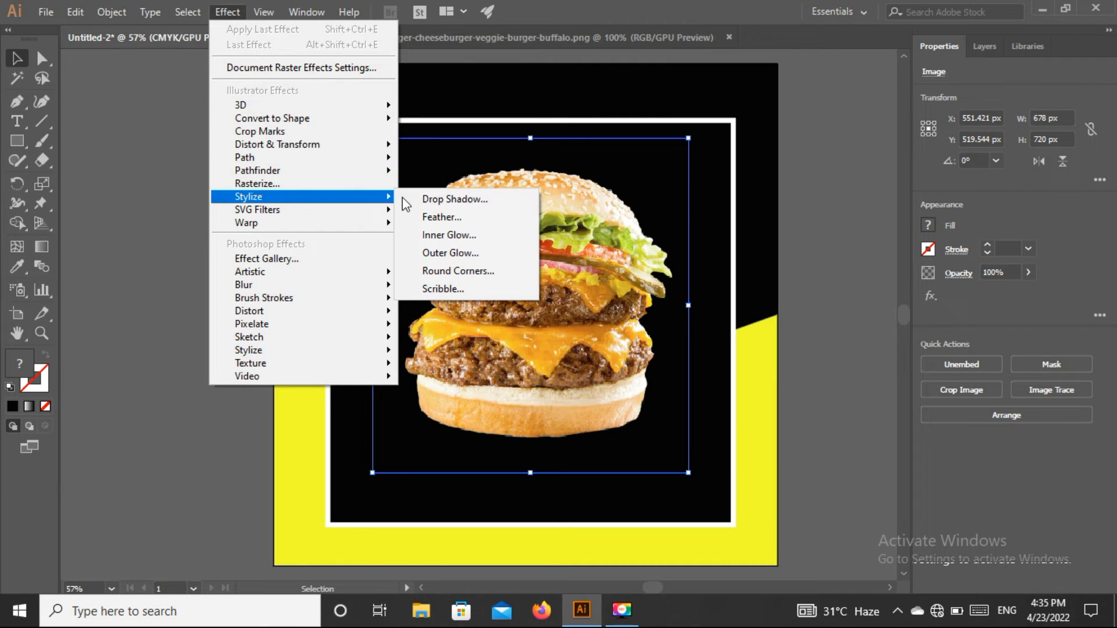
pyautogui.click(434, 200)
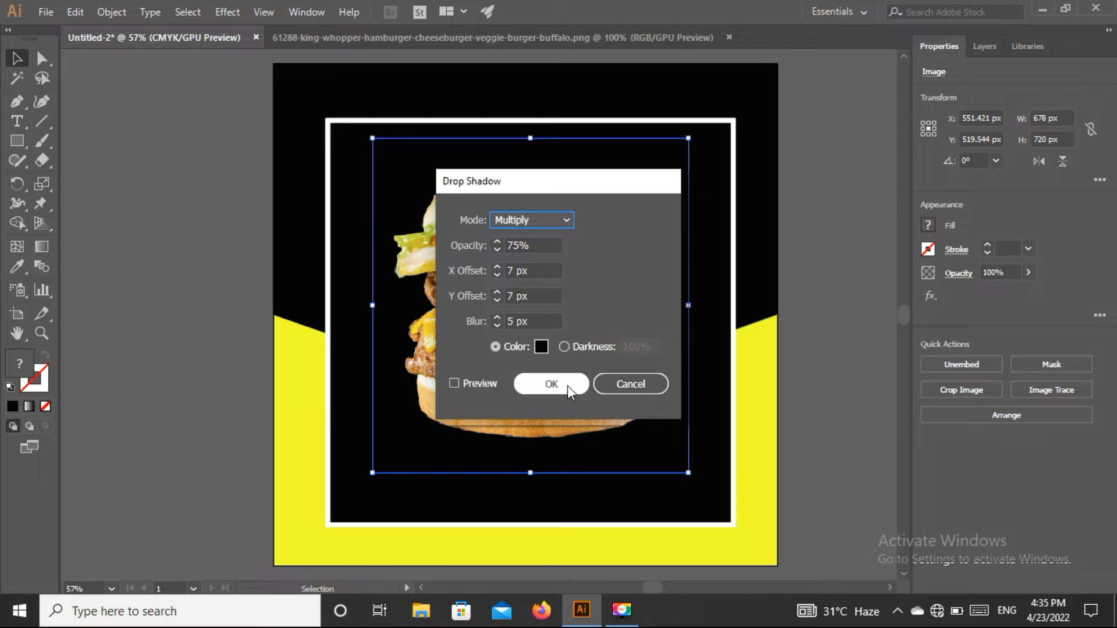
pyautogui.click(454, 383)
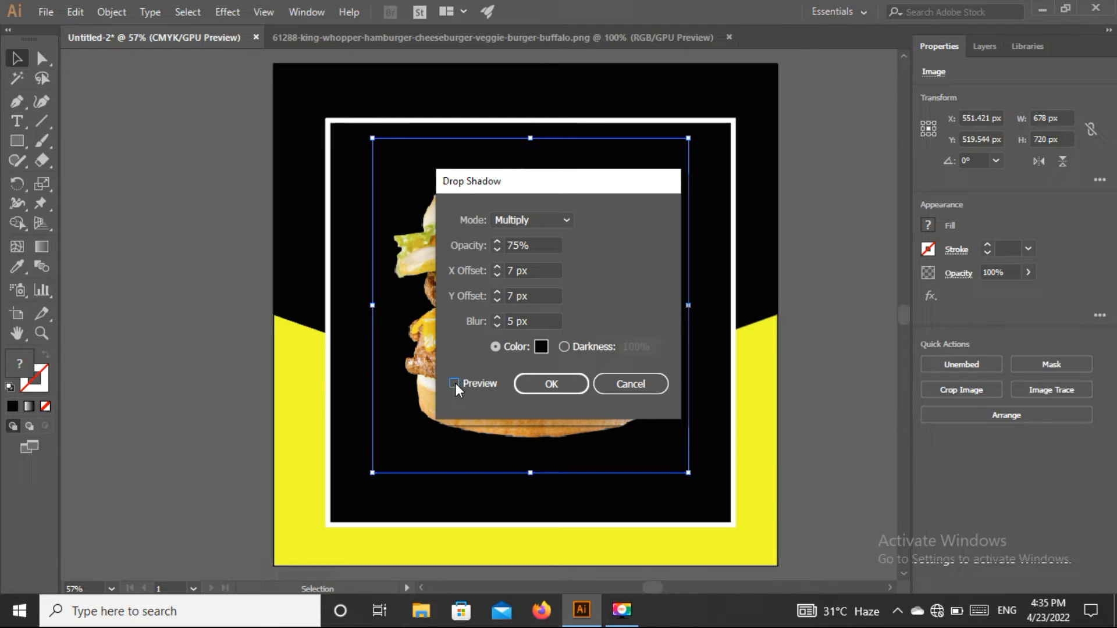
pyautogui.click(539, 382)
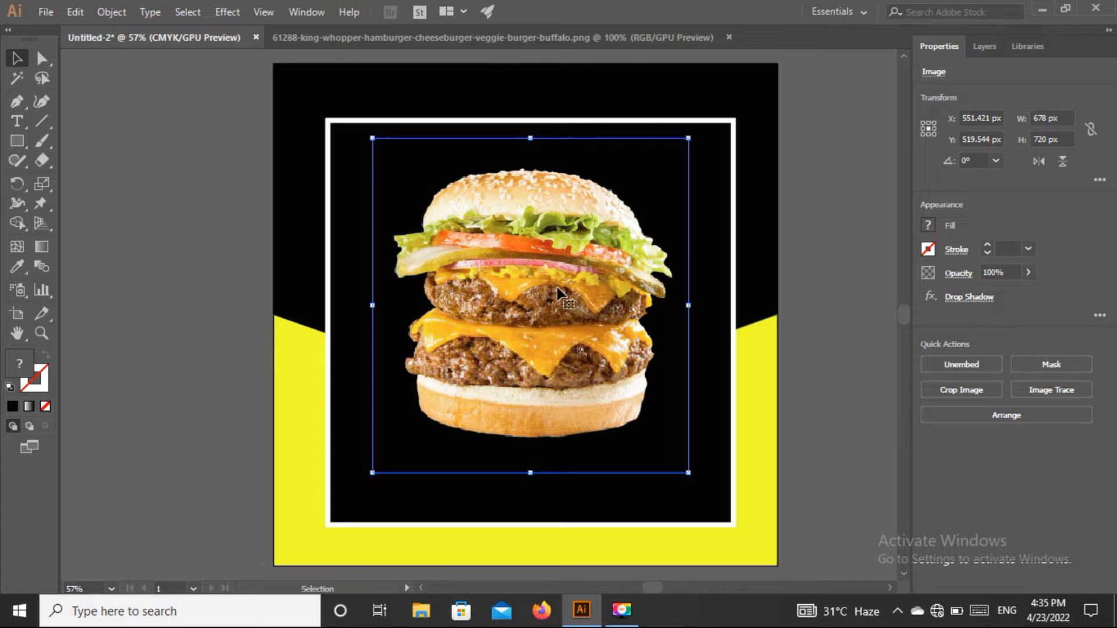
pyautogui.moveTo(557, 288); pyautogui.dragTo(553, 284)
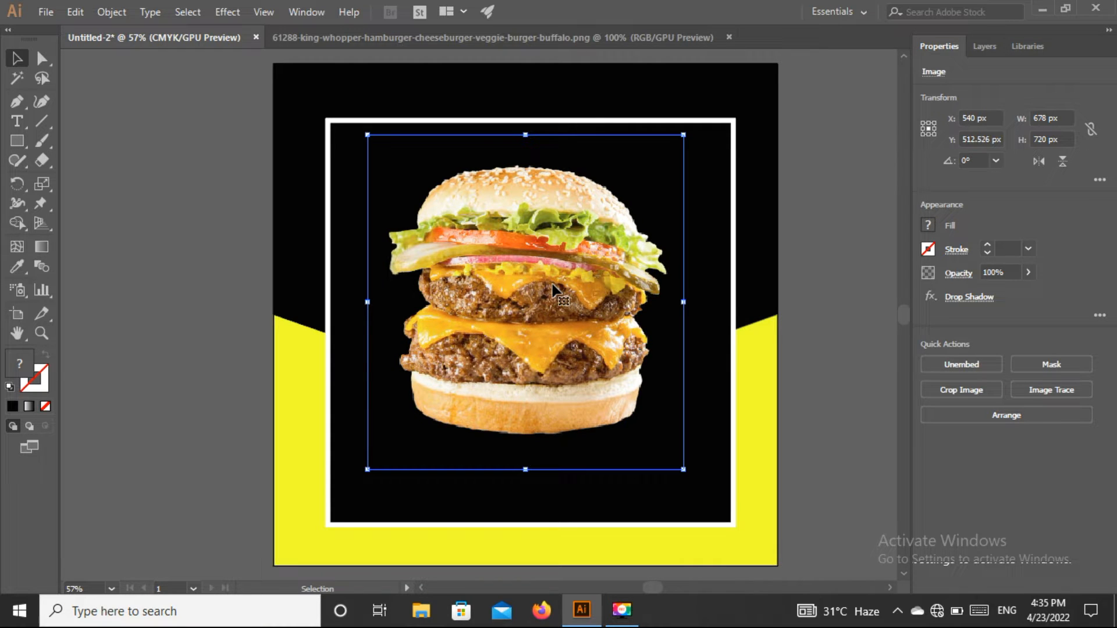
# Apply an inner glow to the burger in Screen mode with 75% opacity, 5 px blur and Edge, then deselect it.
pyautogui.click(227, 12)
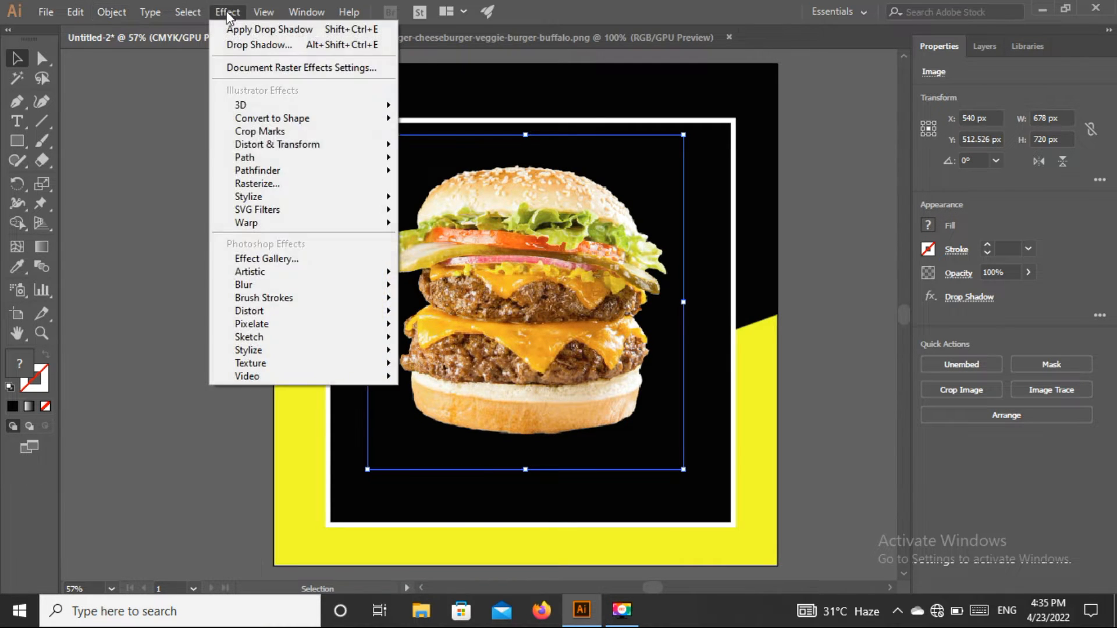
pyautogui.moveTo(384, 196)
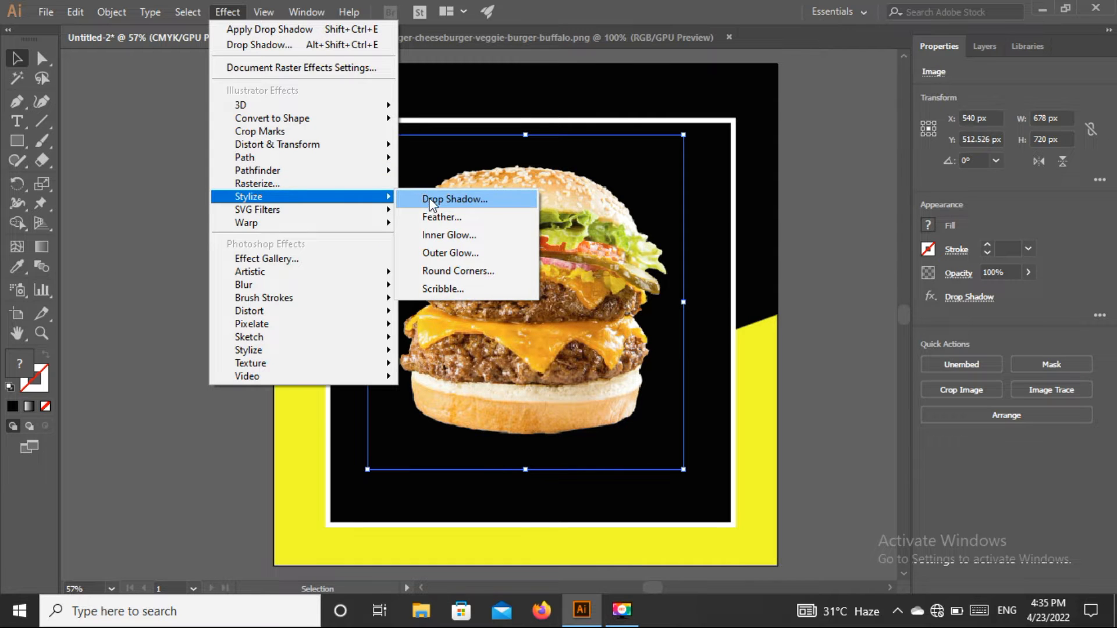
pyautogui.click(456, 235)
pyautogui.click(454, 355)
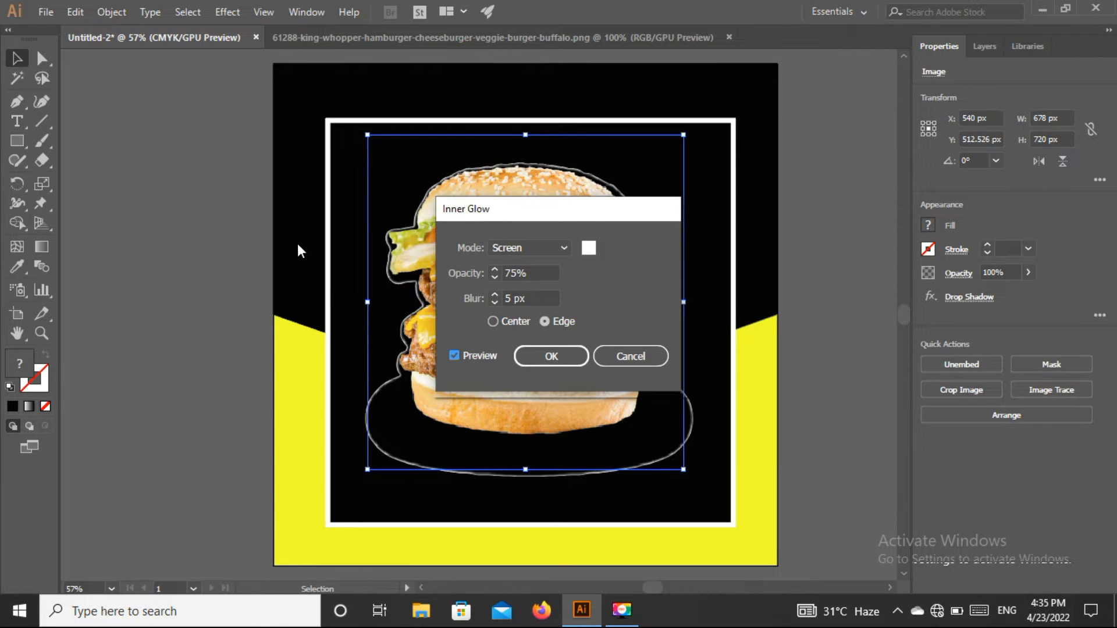
pyautogui.click(575, 356)
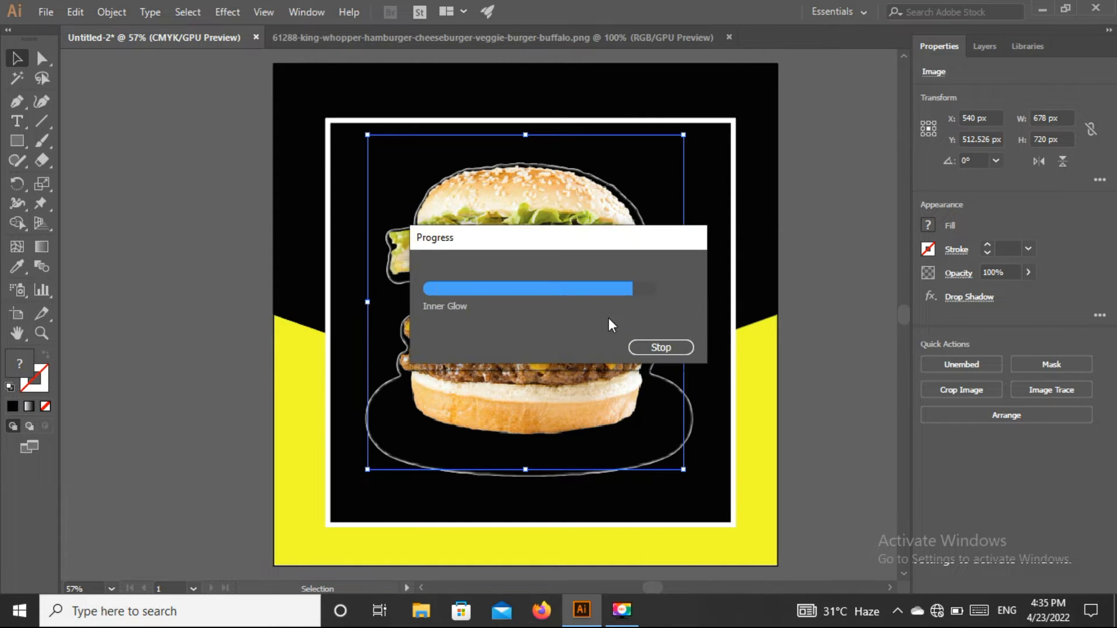
pyautogui.click(271, 268)
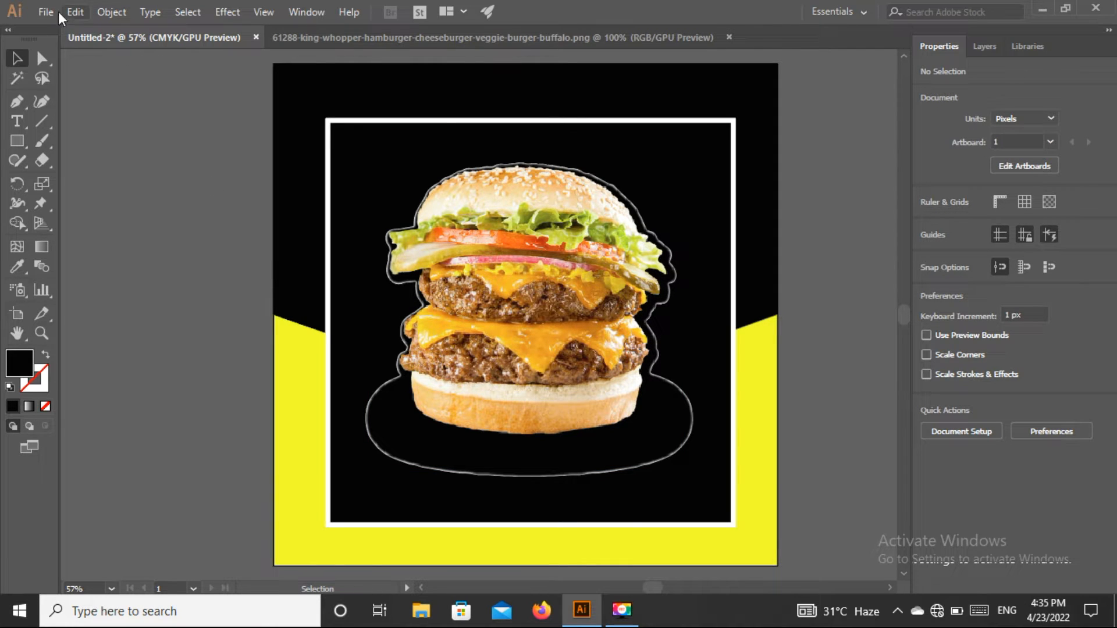
# Draw a rectangle about 389 x 119 px below the burger, resting on the central square's lower border.
pyautogui.rightClick(22, 142)
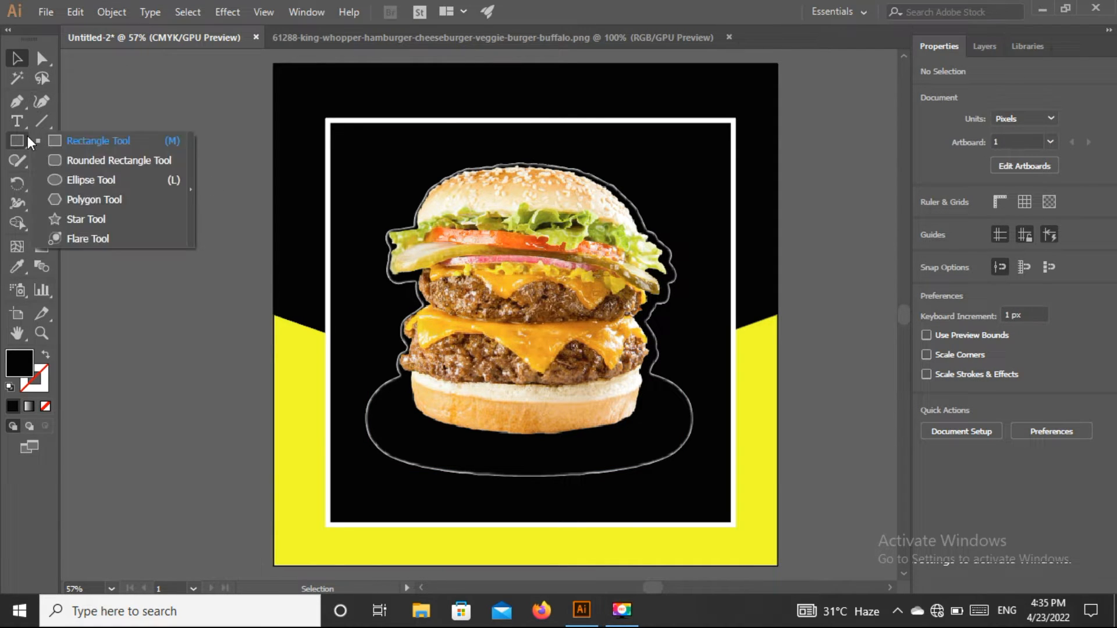
pyautogui.click(108, 143)
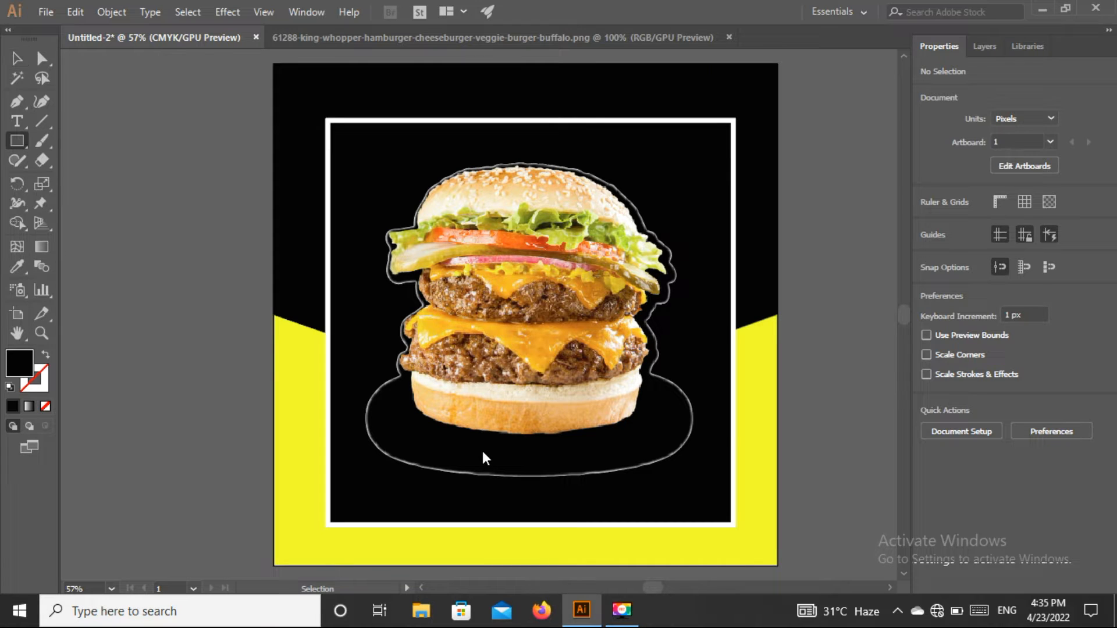
pyautogui.moveTo(447, 468); pyautogui.dragTo(623, 523)
pyautogui.moveTo(627, 525); pyautogui.dragTo(627, 524)
pyautogui.click(15, 59)
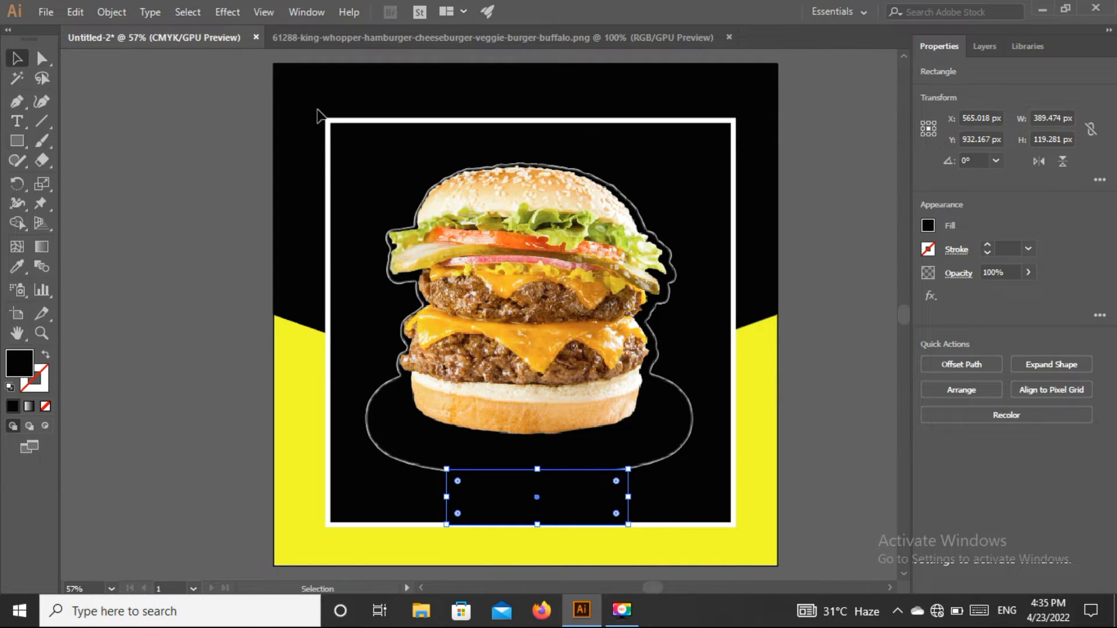
# Fill the small rectangle below the burger with yellow and deselect it.
pyautogui.click(928, 226)
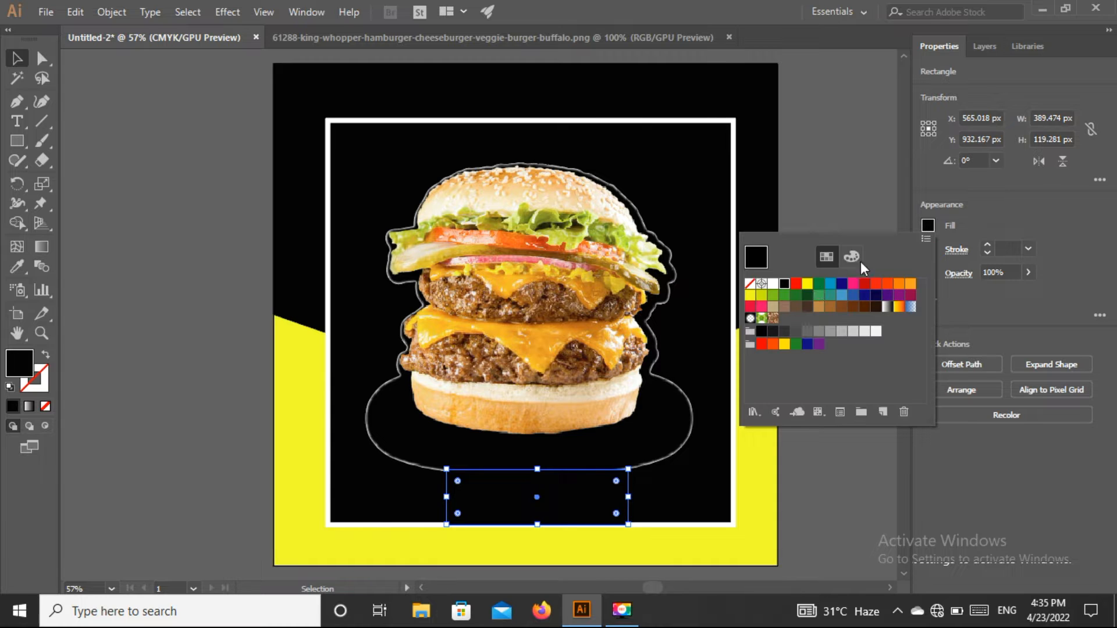
pyautogui.click(808, 284)
pyautogui.click(815, 193)
pyautogui.click(815, 193)
# Enlarge the burger image to about 748 x 795 px, reposition it near the artboard's centre and deselect it.
pyautogui.click(601, 340)
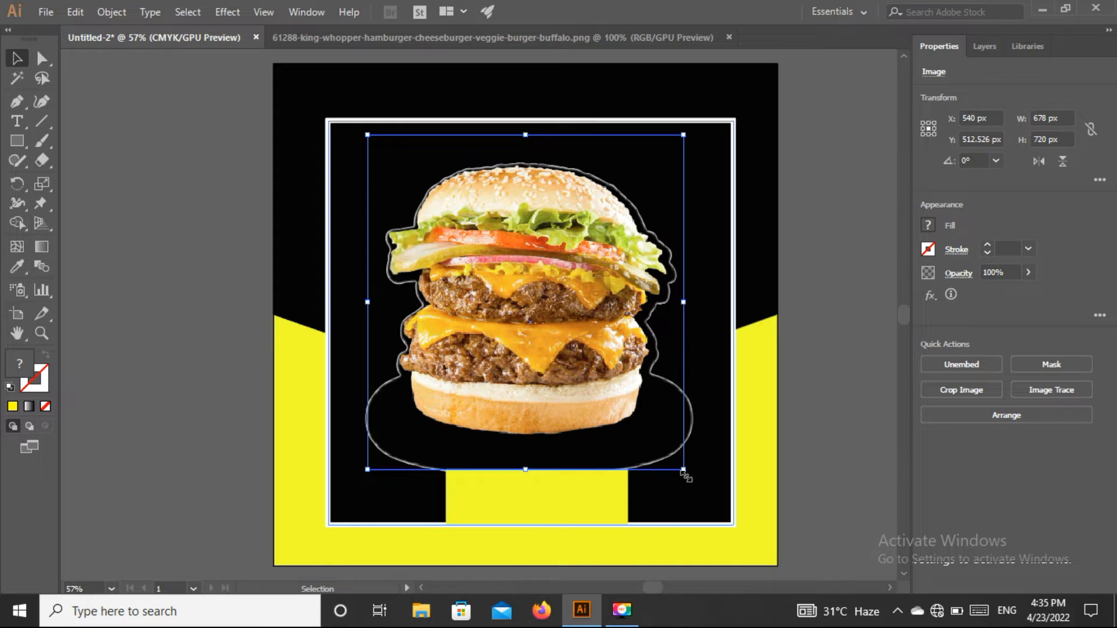
pyautogui.moveTo(683, 471); pyautogui.dragTo(720, 527)
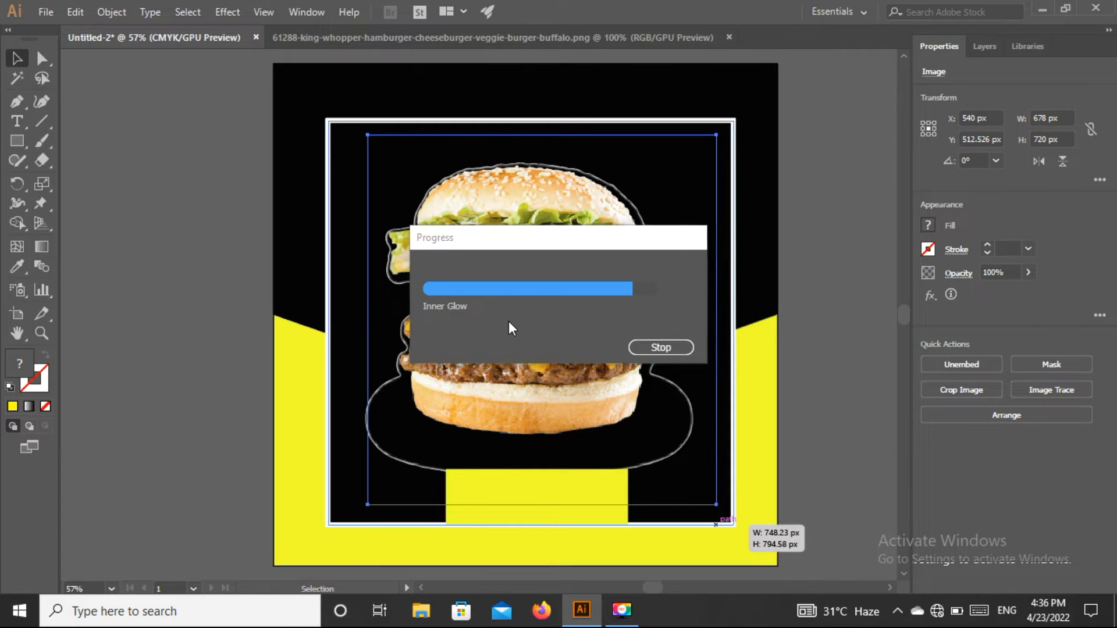
pyautogui.moveTo(525, 343); pyautogui.dragTo(513, 341)
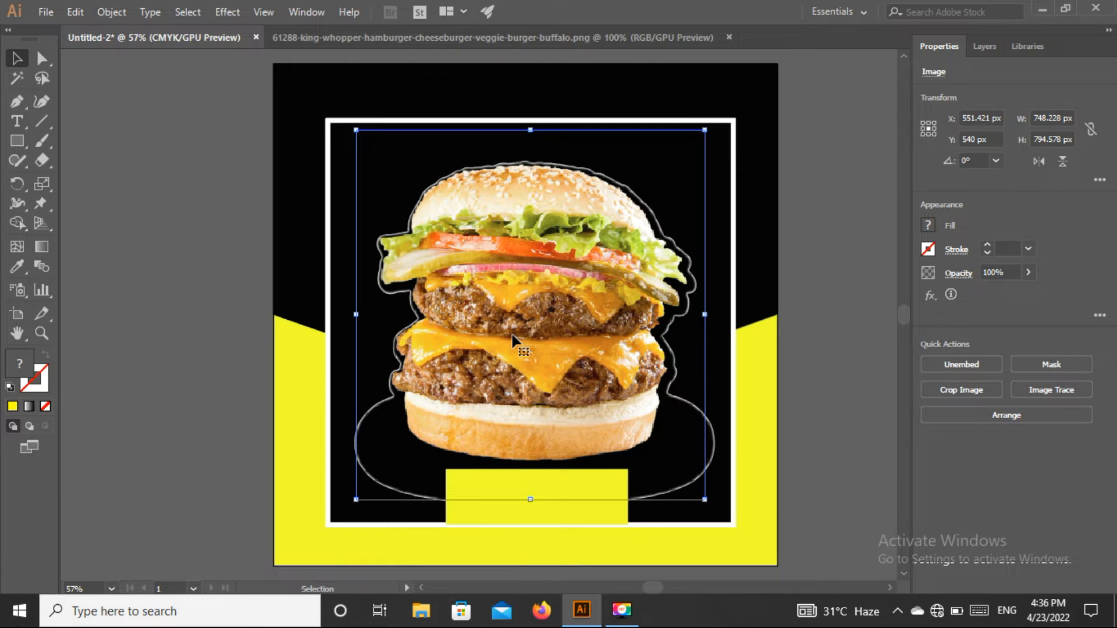
pyautogui.click(108, 100)
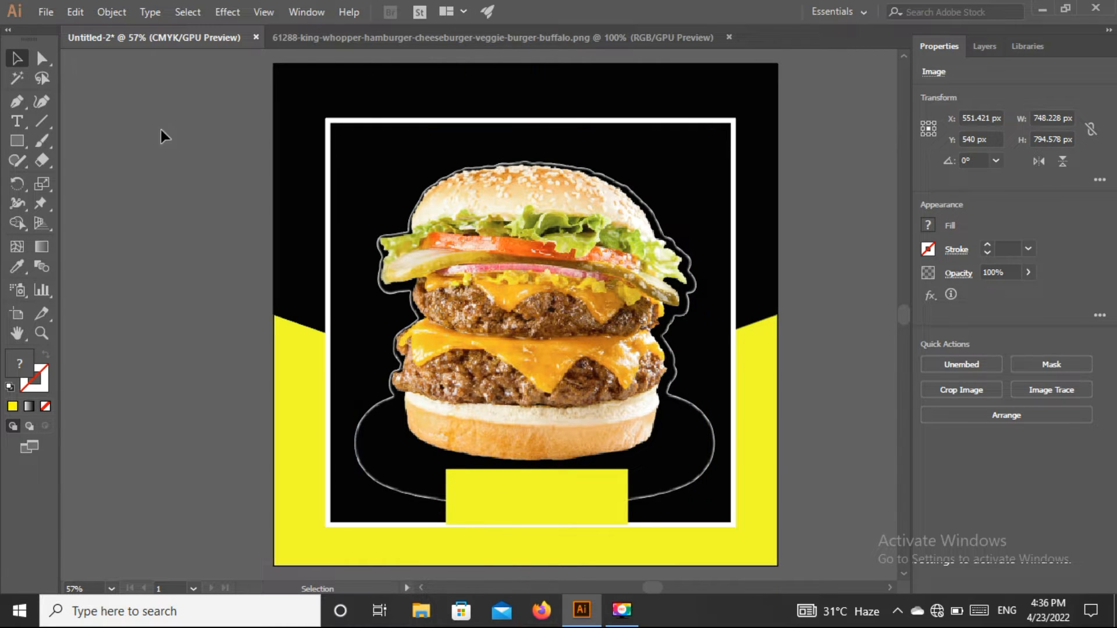
# Reduce the small yellow rectangle's height to about 88 px and nudge it down to the central square's lower border.
pyautogui.click(561, 491)
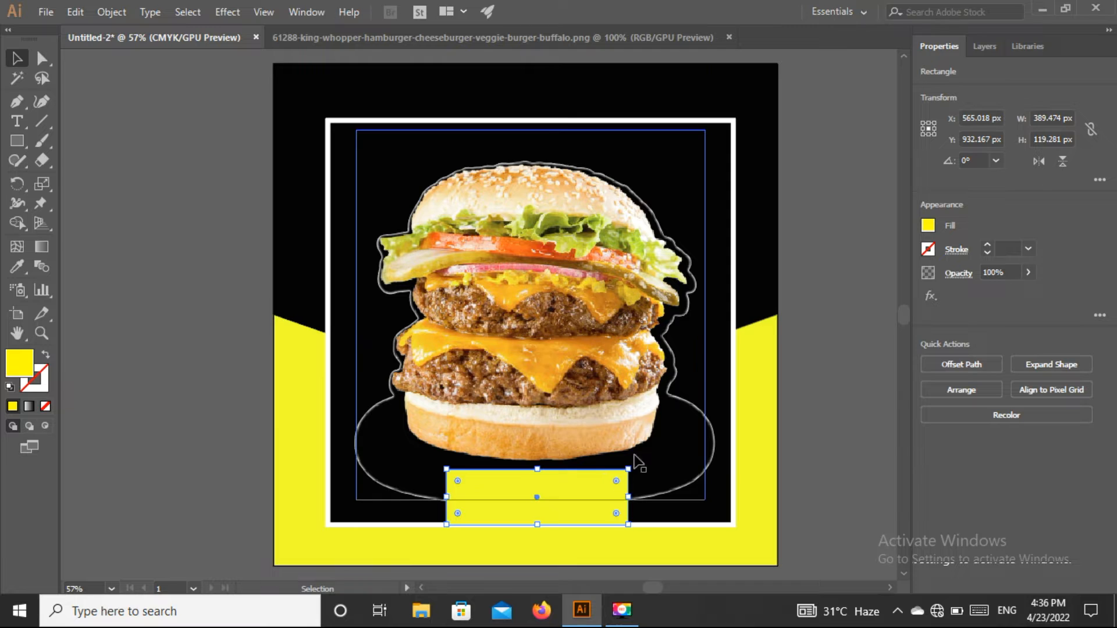
pyautogui.moveTo(627, 469); pyautogui.dragTo(584, 501)
pyautogui.press('Down')
pyautogui.press('Down')
pyautogui.press('Down')
pyautogui.press('Down')
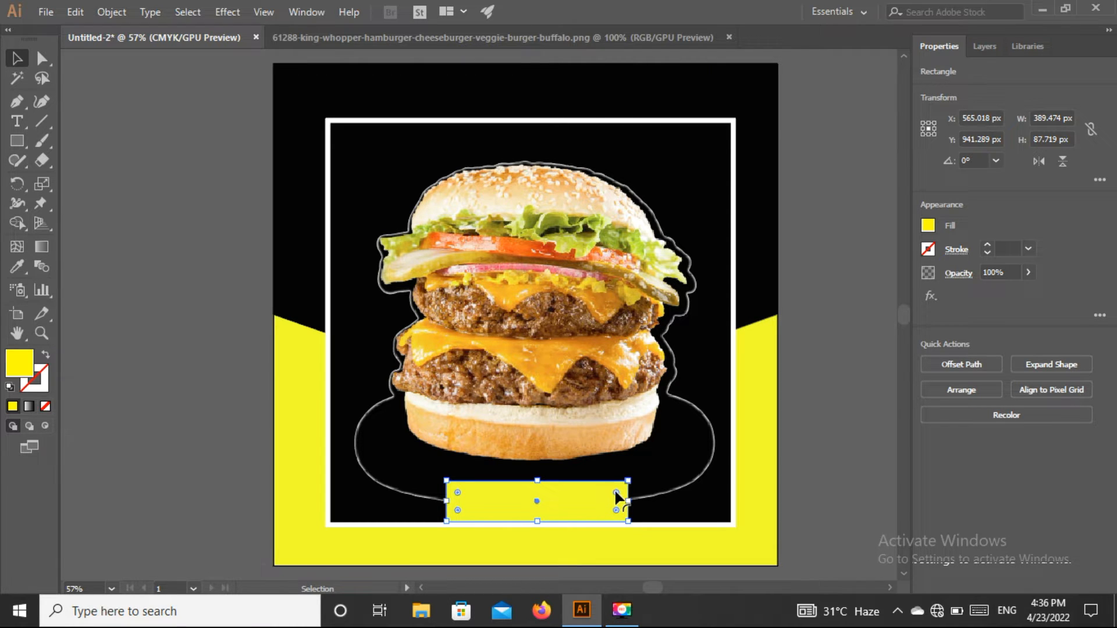
# Round the two upper corners of the small yellow rectangle and deselect it.
pyautogui.moveTo(614, 489); pyautogui.dragTo(615, 490)
pyautogui.moveTo(455, 491); pyautogui.dragTo(456, 490)
pyautogui.click(225, 368)
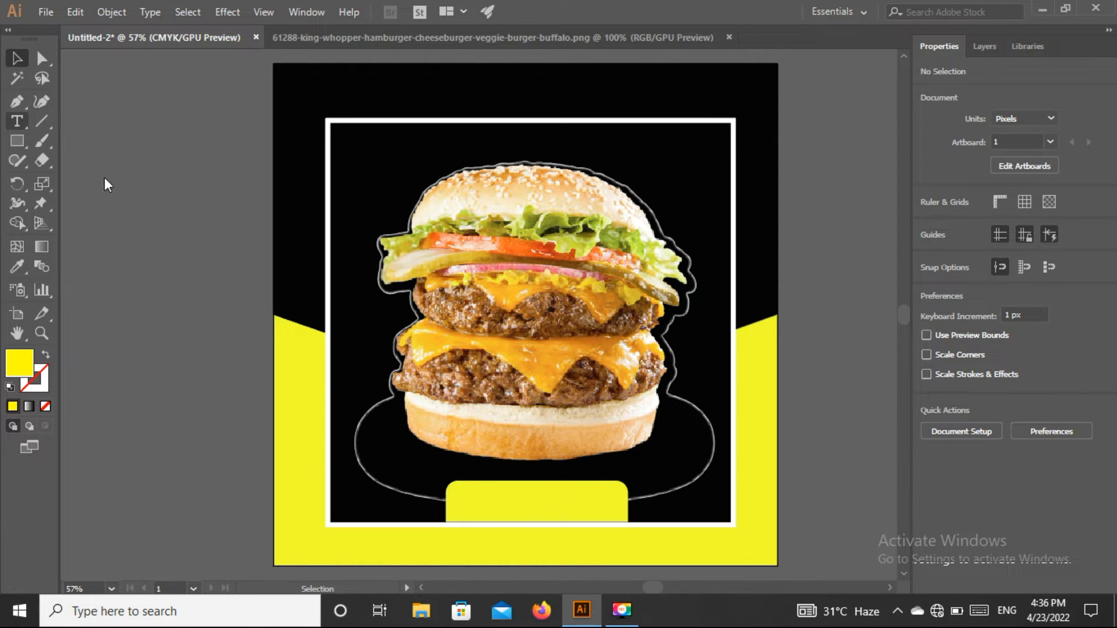
# Add the text "ORDER NOW" on the small yellow label, scaled to about 280 x 57 px and positioned inside it.
pyautogui.click(465, 501)
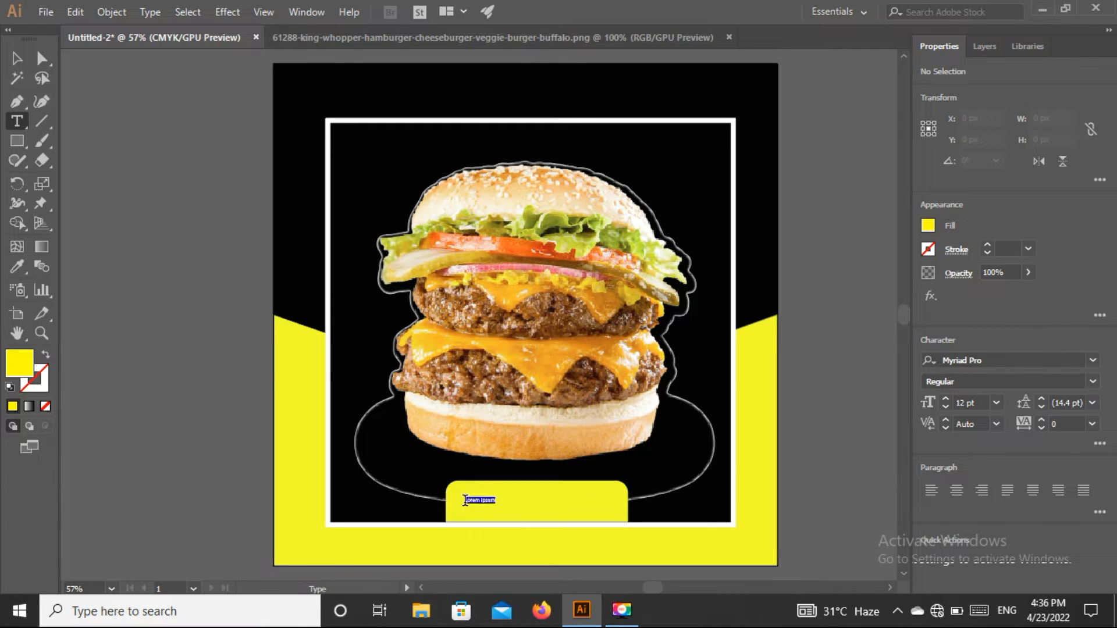
pyautogui.press('BackSpace')
pyautogui.write('ORDER N')
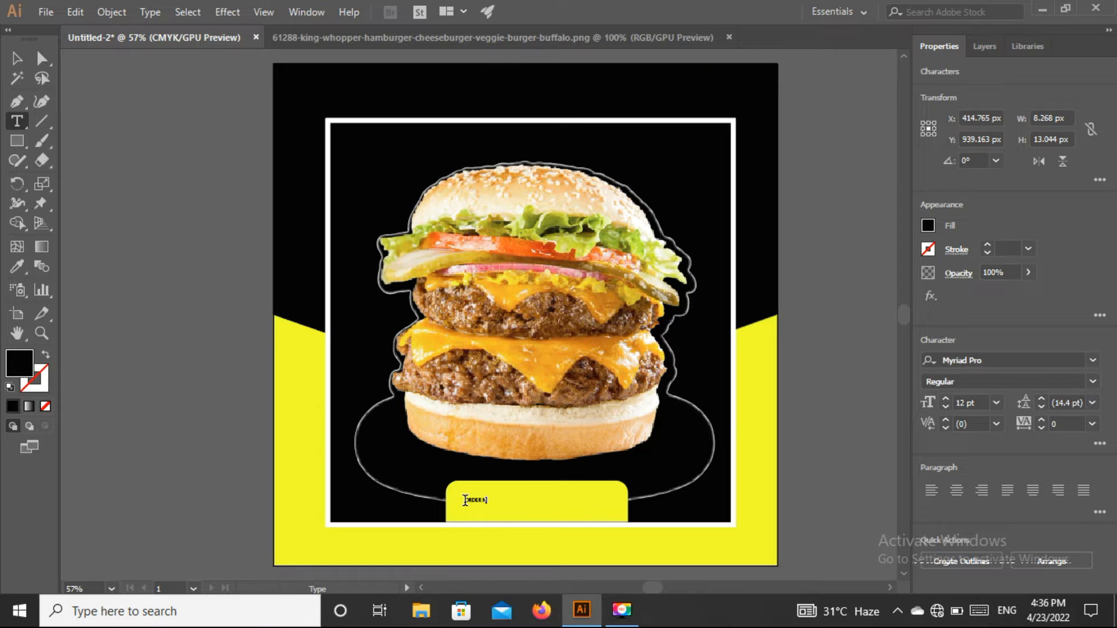
pyautogui.write('OW')
pyautogui.click(17, 58)
pyautogui.moveTo(496, 512); pyautogui.dragTo(630, 554)
pyautogui.moveTo(563, 519); pyautogui.dragTo(567, 507)
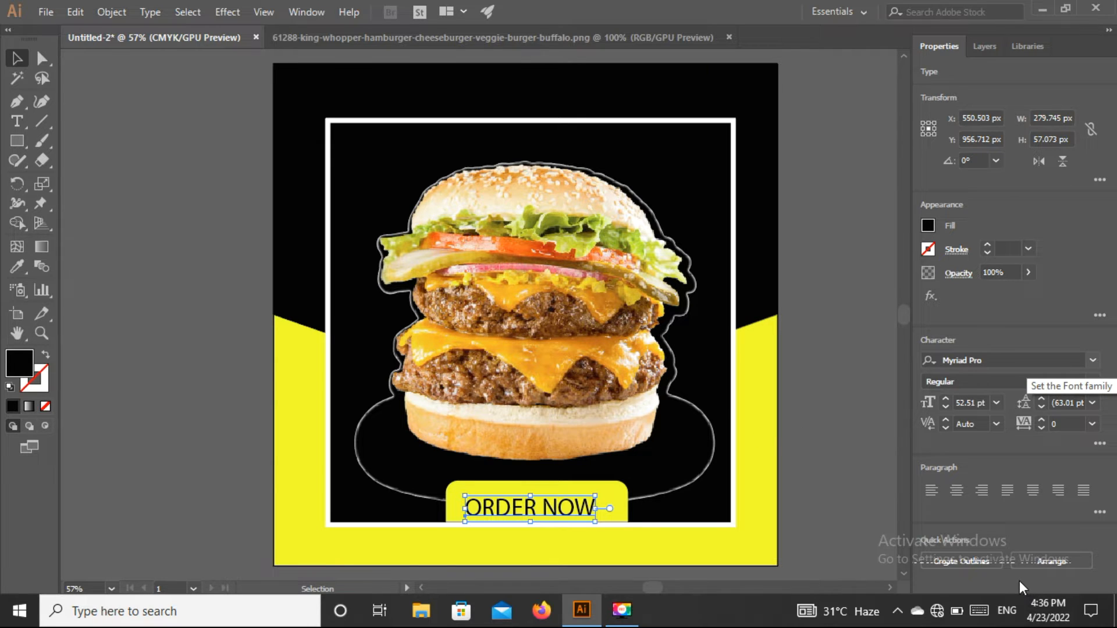
# Change the font of the "ORDER NOW" text to Asap Bold.
pyautogui.click(1093, 361)
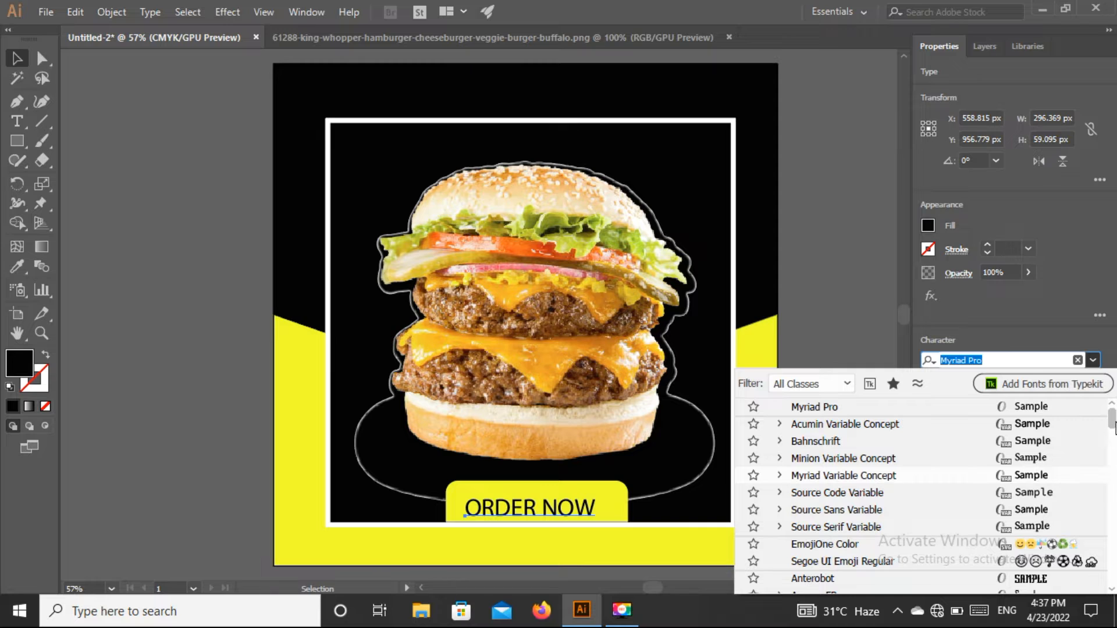
pyautogui.moveTo(1114, 423); pyautogui.dragTo(1114, 425)
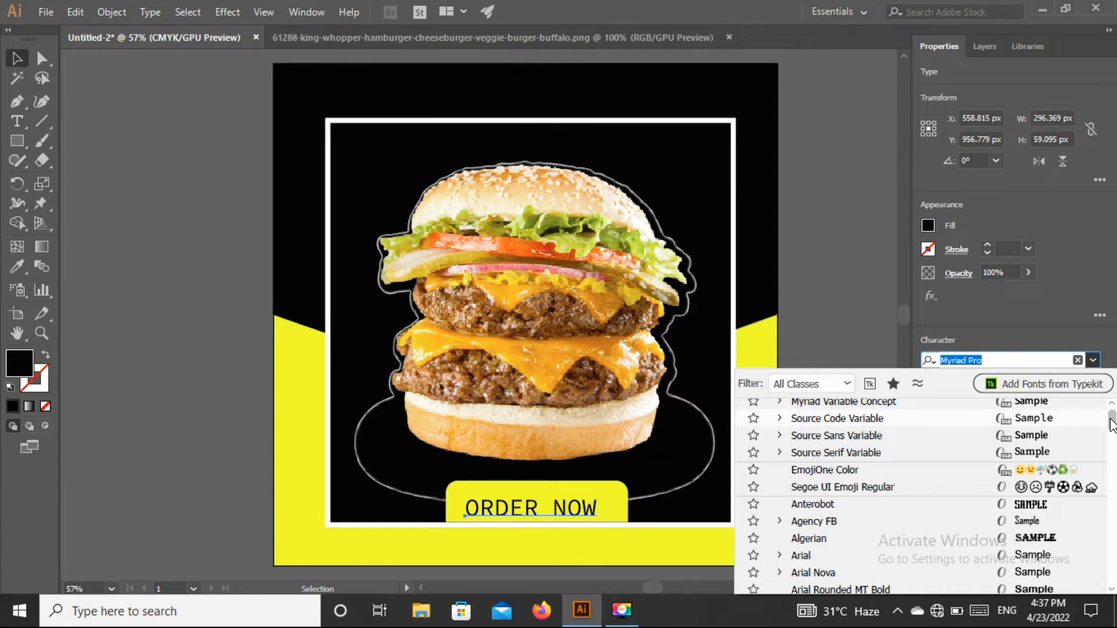
pyautogui.moveTo(1113, 423); pyautogui.dragTo(1113, 428)
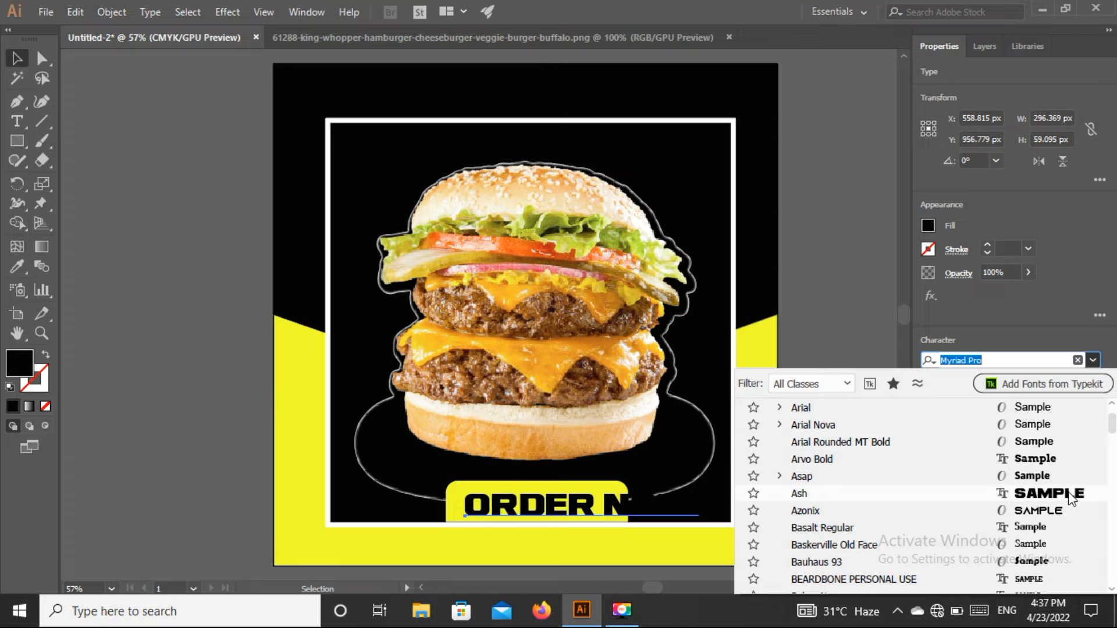
pyautogui.click(1063, 477)
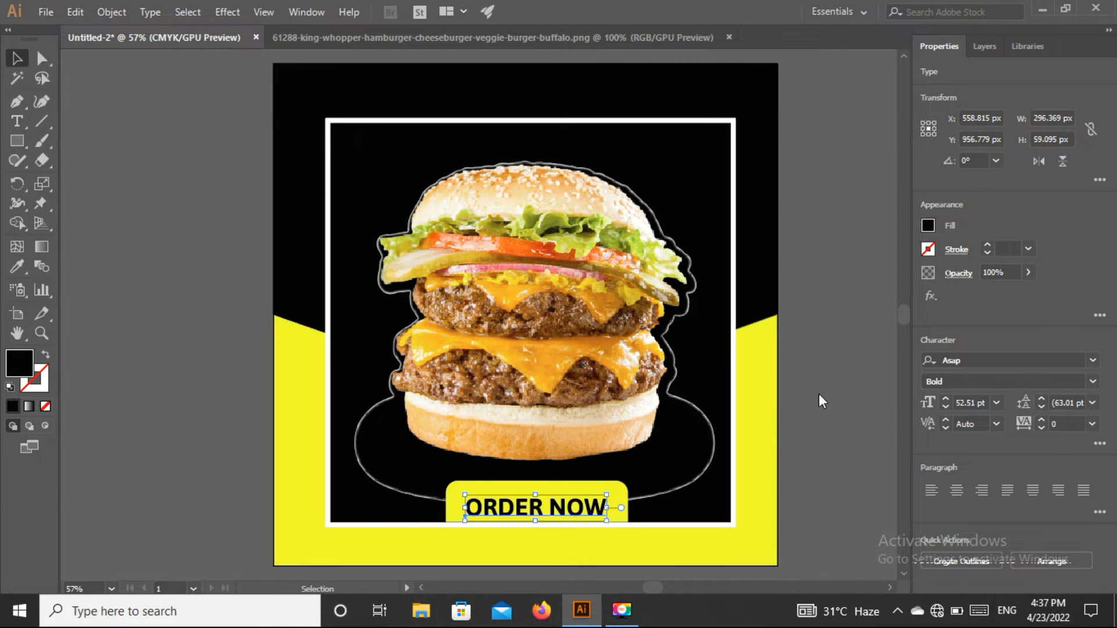
# Enlarge the "ORDER NOW" text to about 359 x 66 px, centre it on the yellow label and deselect it.
pyautogui.moveTo(464, 497); pyautogui.dragTo(446, 492)
pyautogui.moveTo(521, 513); pyautogui.dragTo(537, 512)
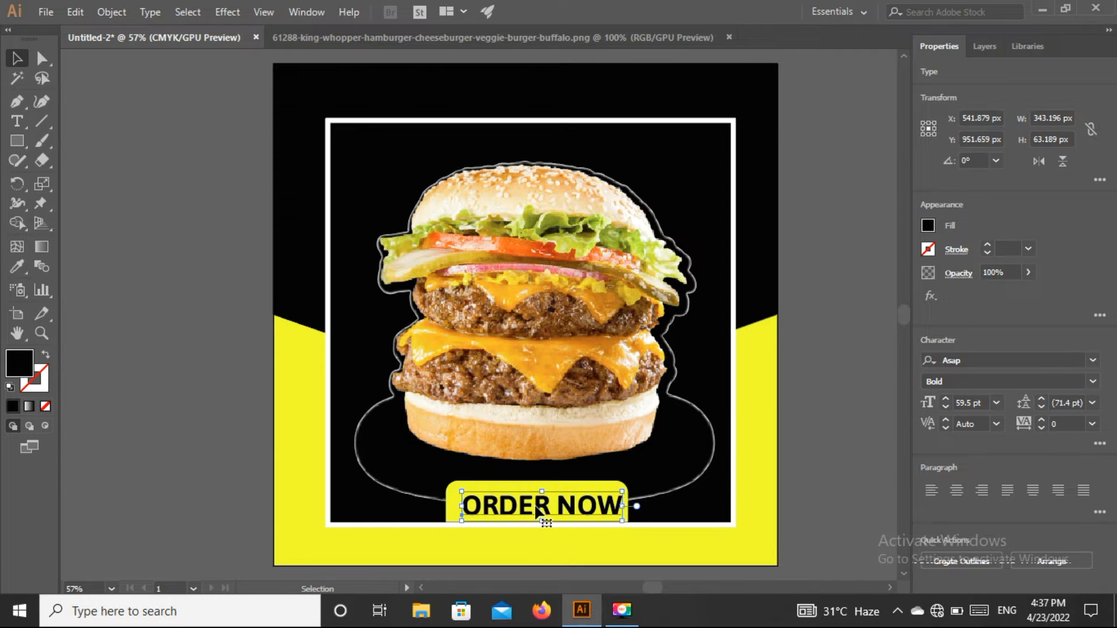
pyautogui.press('Up')
pyautogui.press('Up')
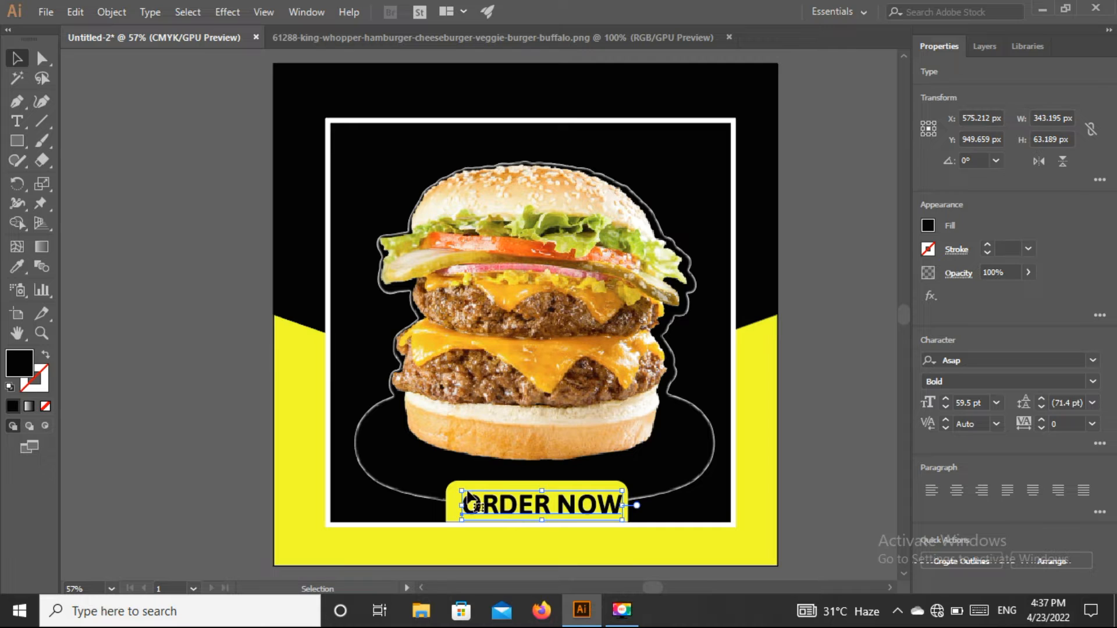
pyautogui.moveTo(461, 490); pyautogui.dragTo(453, 485)
pyautogui.press('Left')
pyautogui.press('Left')
pyautogui.press('Left')
pyautogui.press('Right')
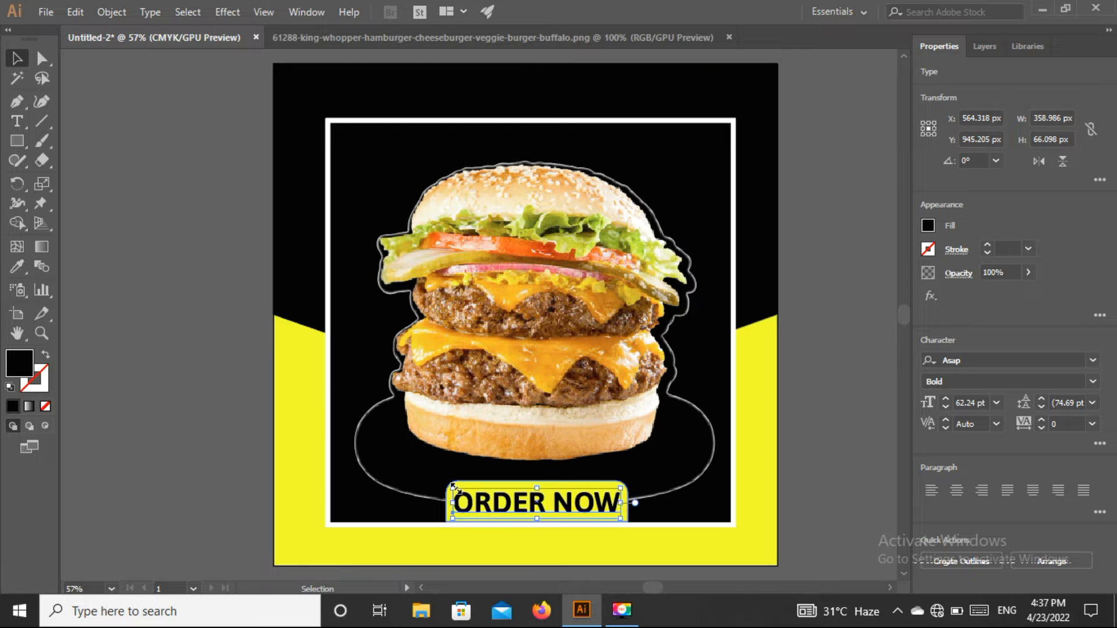
pyautogui.press('Up')
pyautogui.click(840, 441)
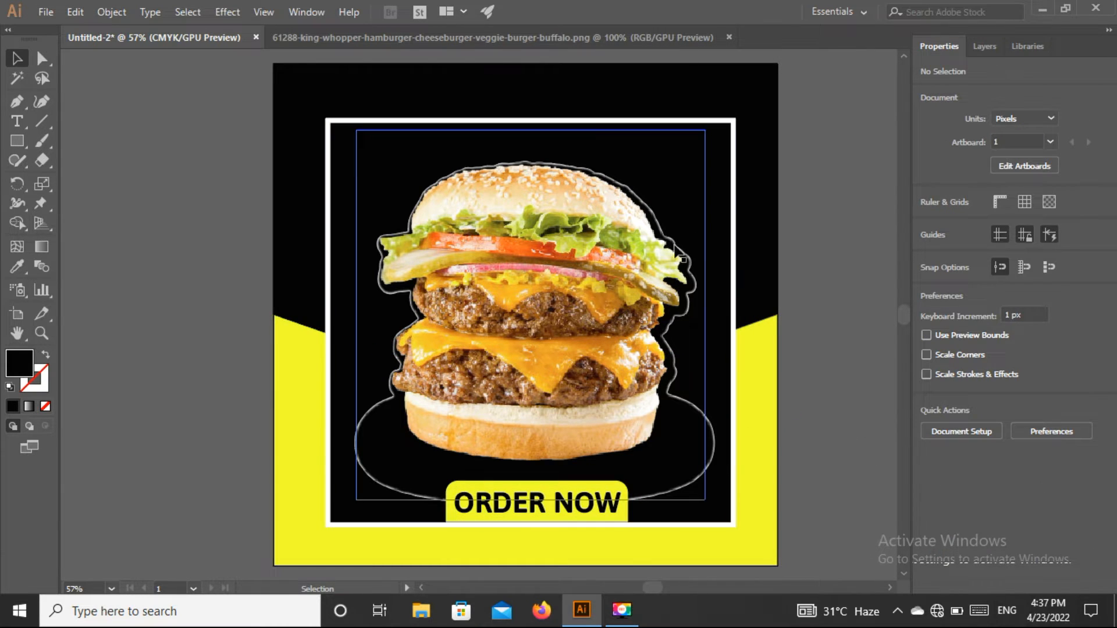
# Draw a circle about 251 px in diameter and move it over the white-bordered square's upper-left corner.
pyautogui.moveTo(12, 143); pyautogui.dragTo(86, 179)
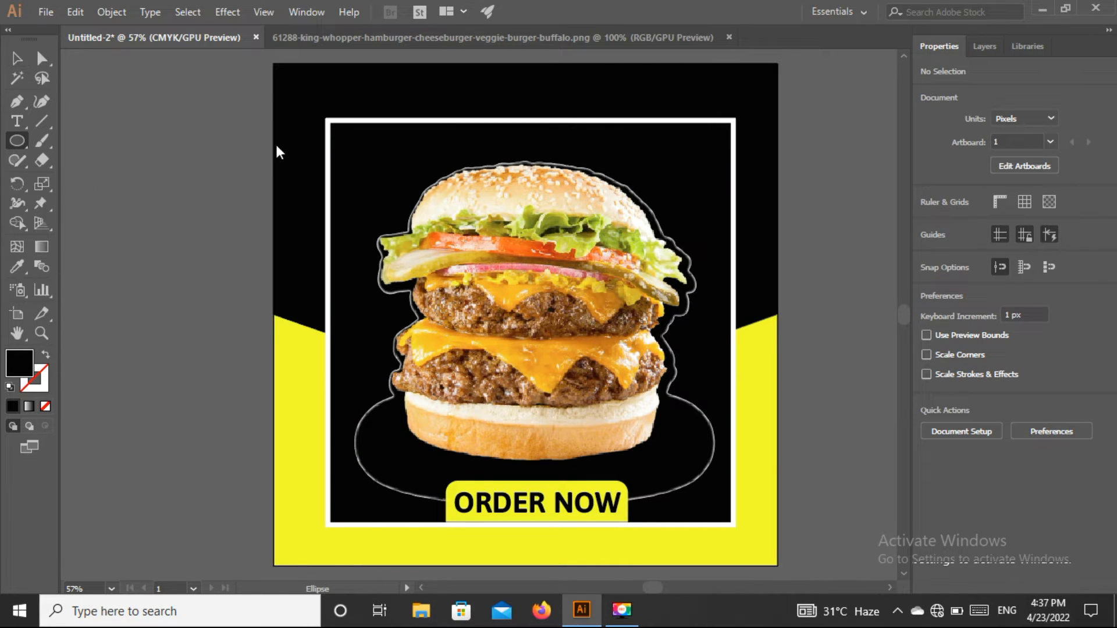
pyautogui.moveTo(308, 97); pyautogui.dragTo(418, 216)
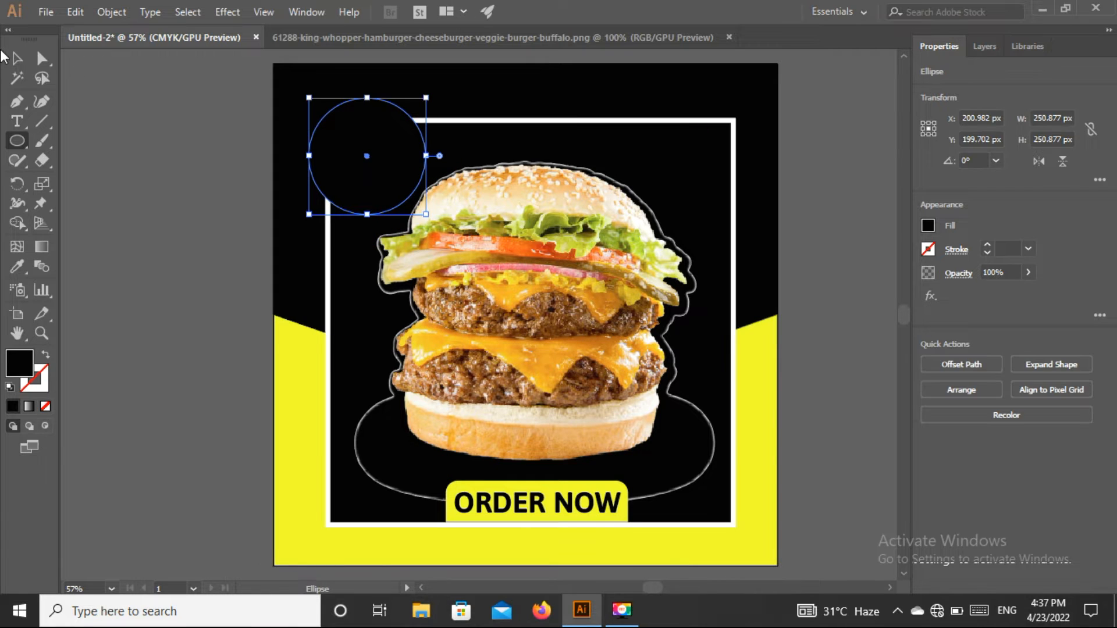
pyautogui.click(17, 59)
pyautogui.moveTo(356, 171); pyautogui.dragTo(336, 149)
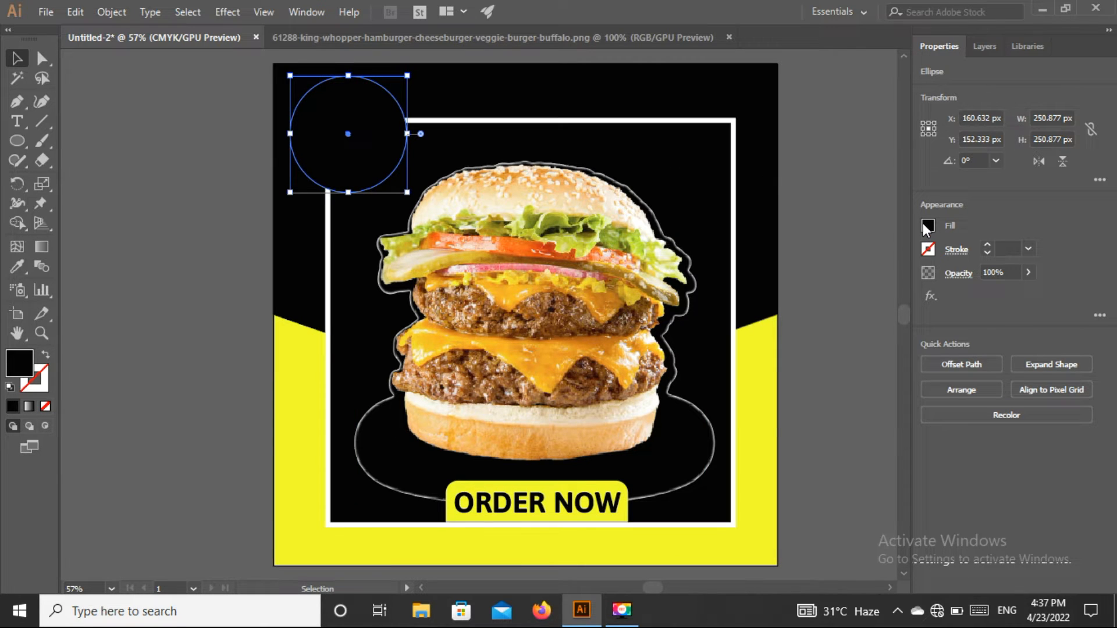
# Fill the corner circle with yellow and deselect it.
pyautogui.click(927, 226)
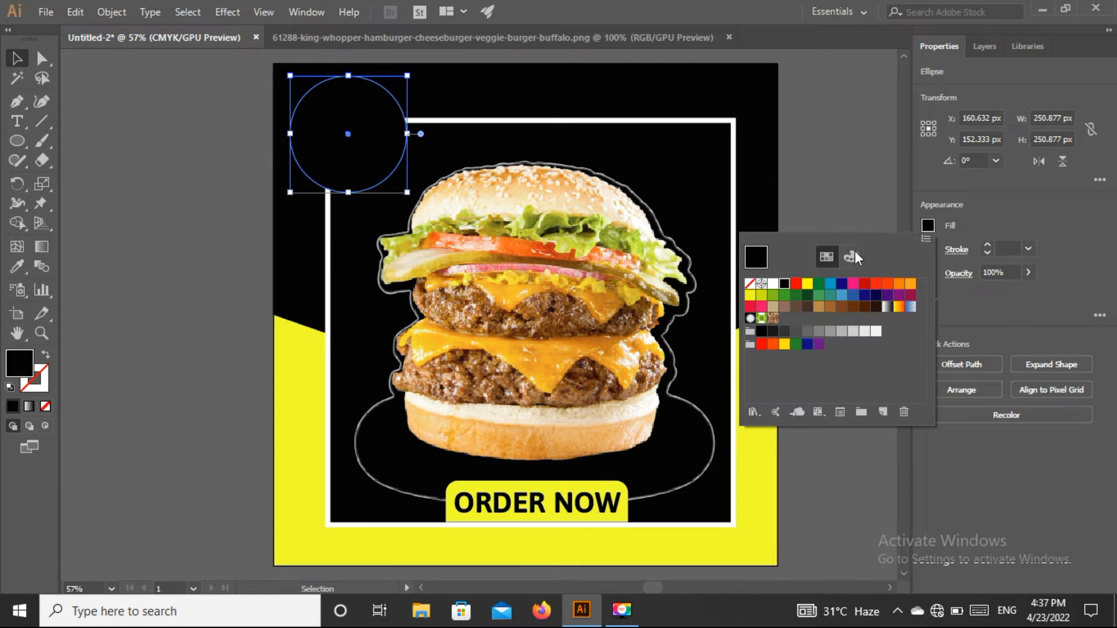
pyautogui.click(808, 284)
pyautogui.click(178, 168)
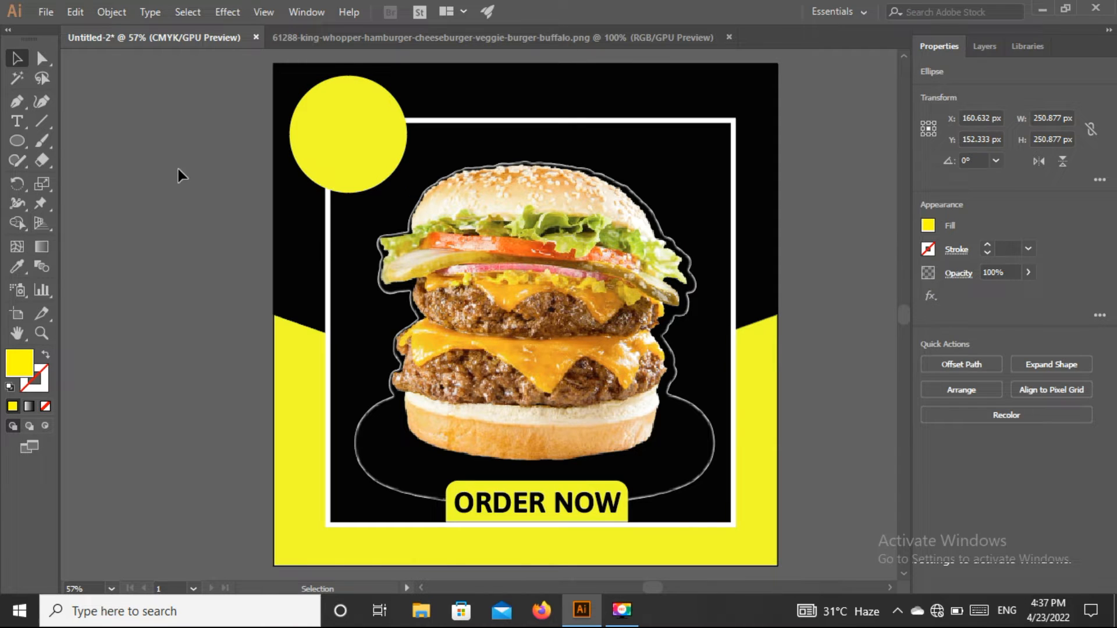
# Add the text "20%" beside the artboard, enlarge it to about 178 x 91 px and move it into the yellow circle.
pyautogui.click(18, 121)
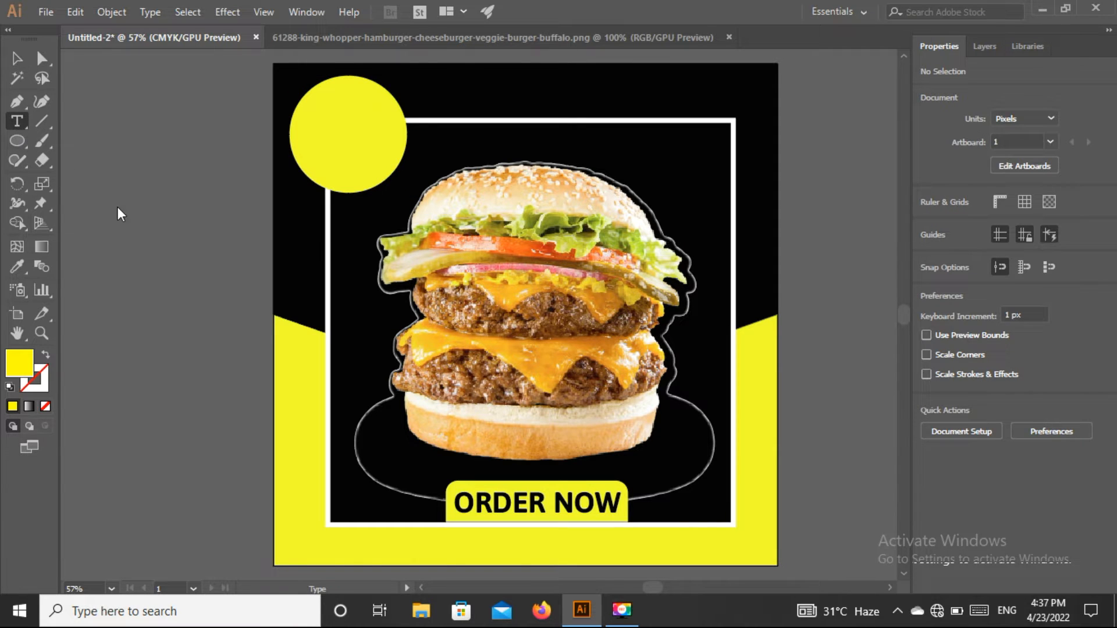
pyautogui.click(82, 267)
pyautogui.press('BackSpace')
pyautogui.write('5')
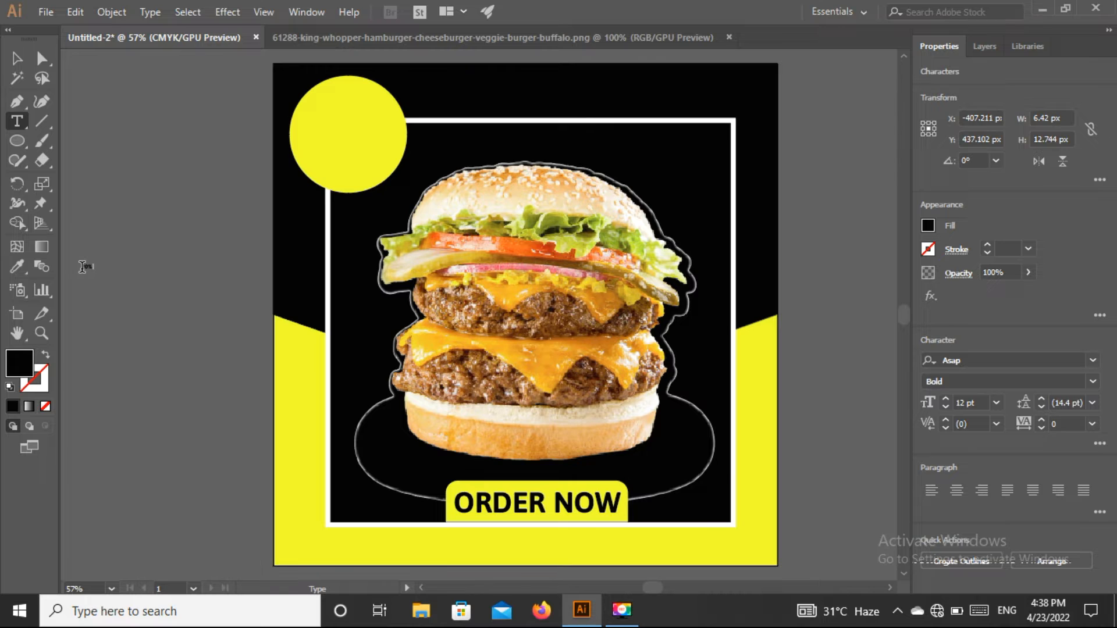
pyautogui.write('0%')
pyautogui.click(17, 58)
pyautogui.moveTo(96, 275); pyautogui.dragTo(348, 128)
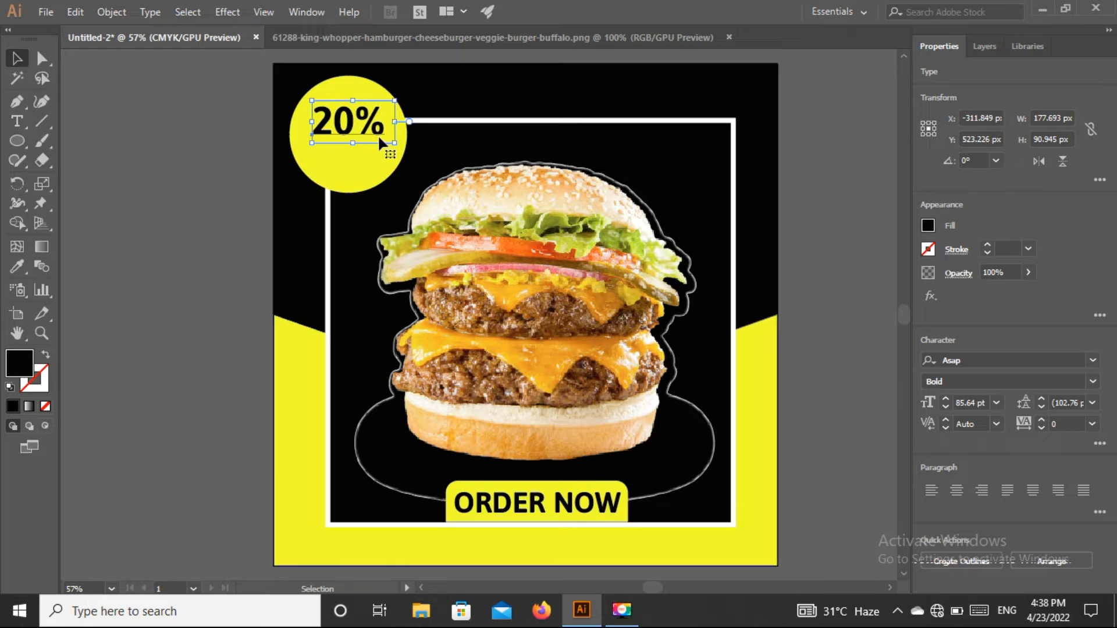
# Enlarge the "20%" text to about 236 x 121 px and shift it to fit across the yellow circle.
pyautogui.click(388, 139)
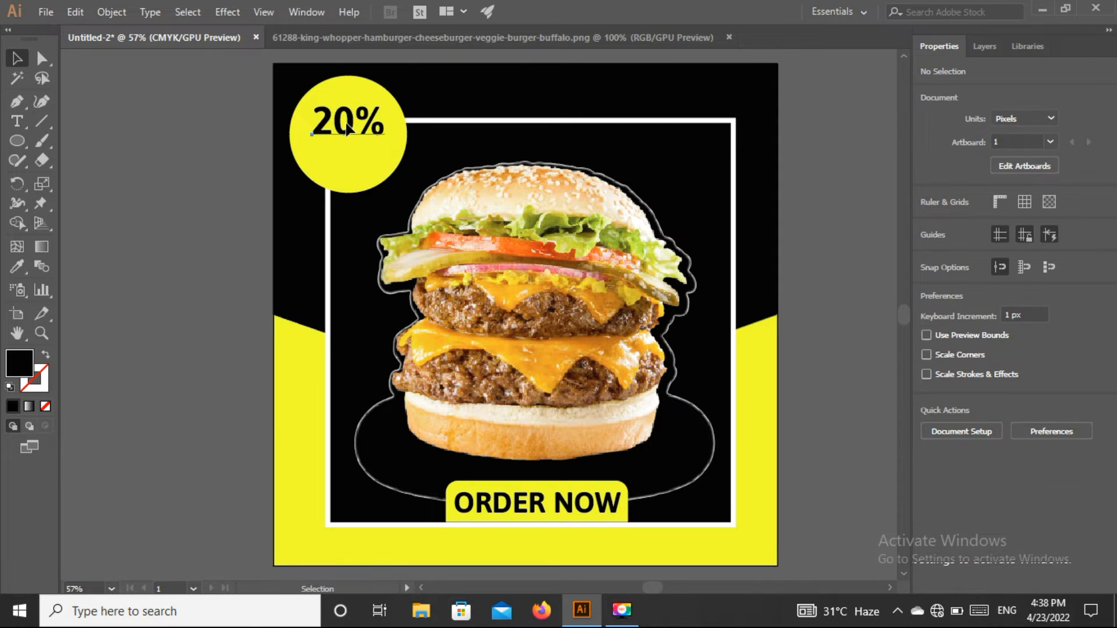
pyautogui.click(386, 138)
pyautogui.moveTo(395, 143); pyautogui.dragTo(428, 157)
pyautogui.moveTo(354, 135); pyautogui.dragTo(348, 135)
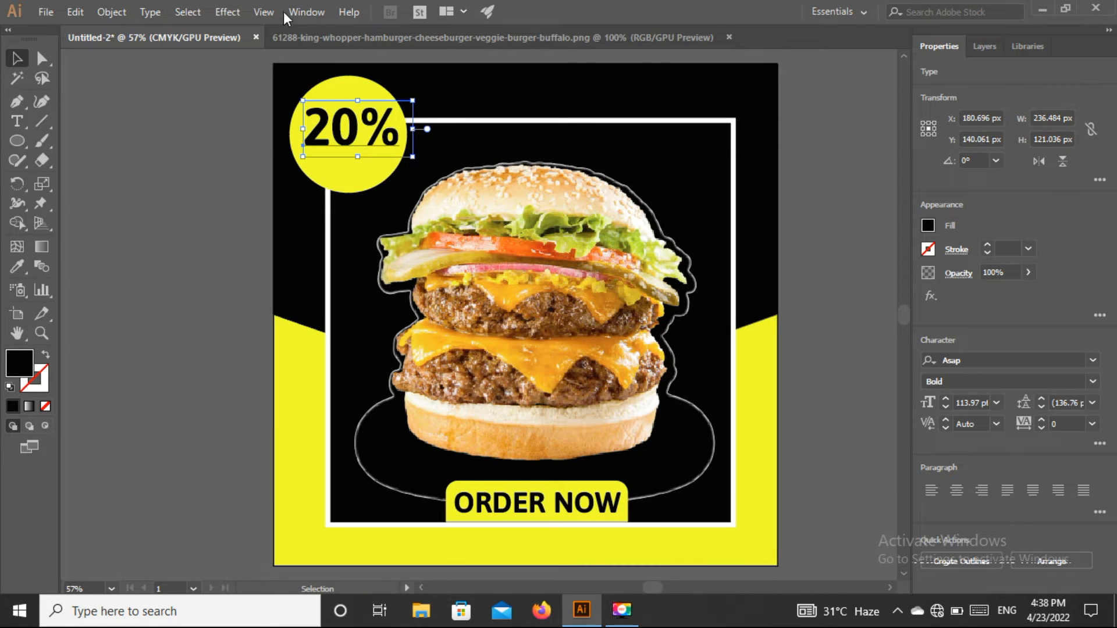
# Apply a Multiply drop shadow to the "20%" text with 75% opacity, 7 px X and Y offsets and 5 px blur.
pyautogui.click(224, 13)
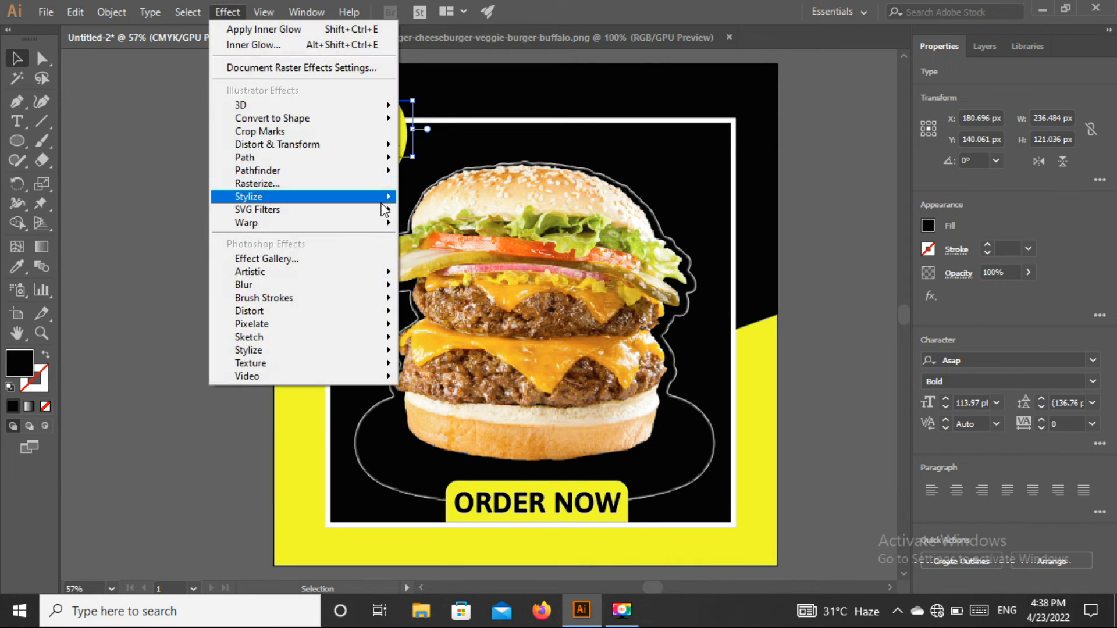
pyautogui.moveTo(382, 198)
pyautogui.click(457, 201)
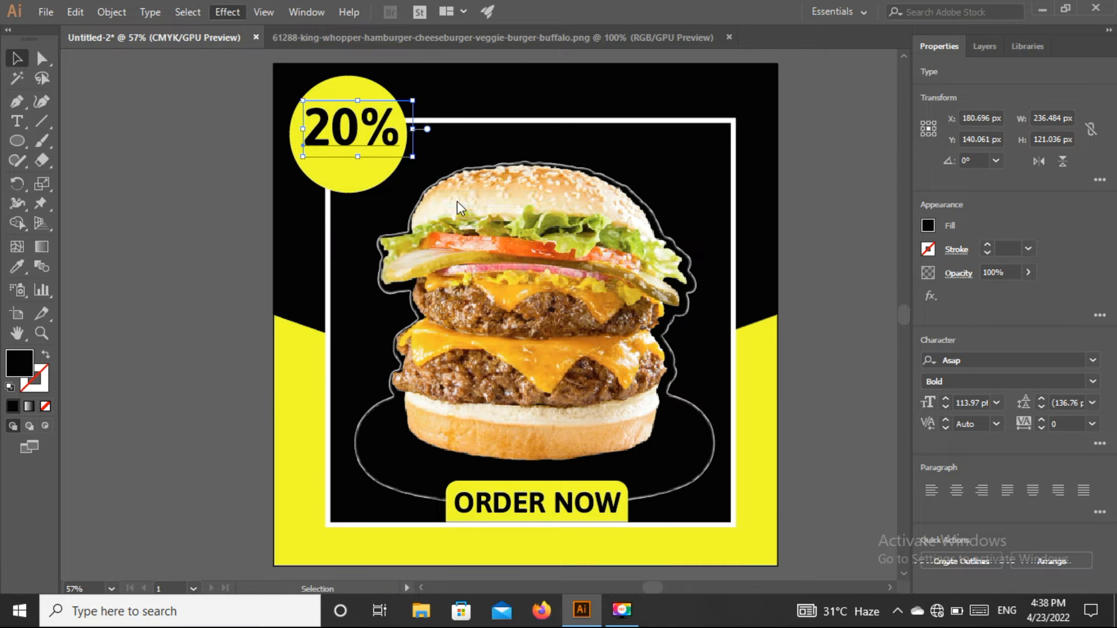
pyautogui.click(558, 384)
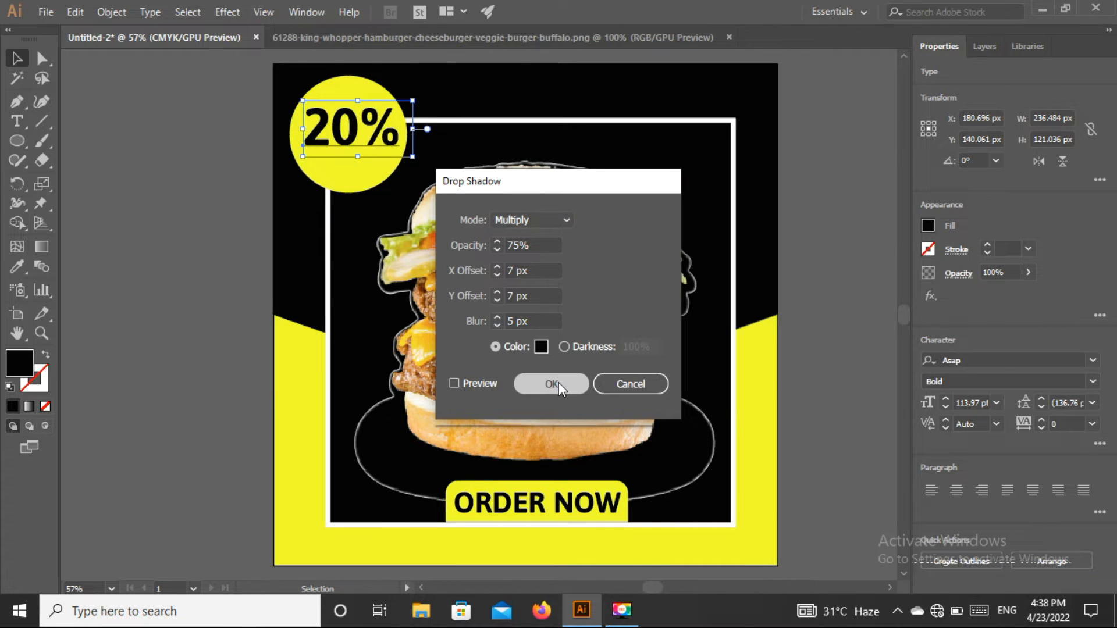
pyautogui.click(150, 216)
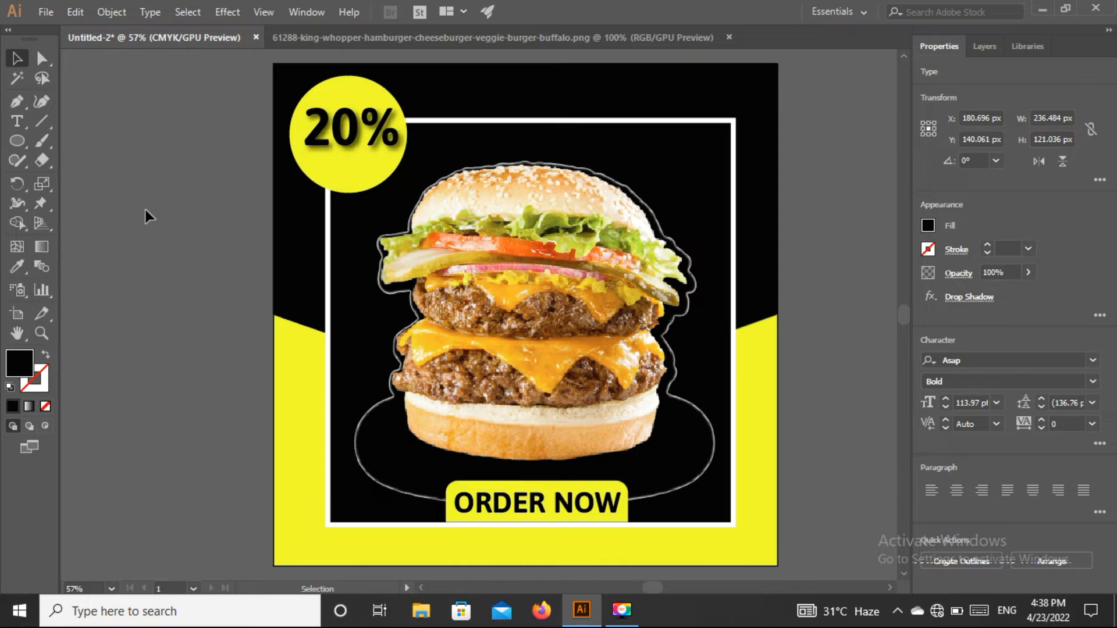
# Add the text "OFF", enlarge it to about 124 x 76 px and position it below "20%" in the yellow circle.
pyautogui.press('t')
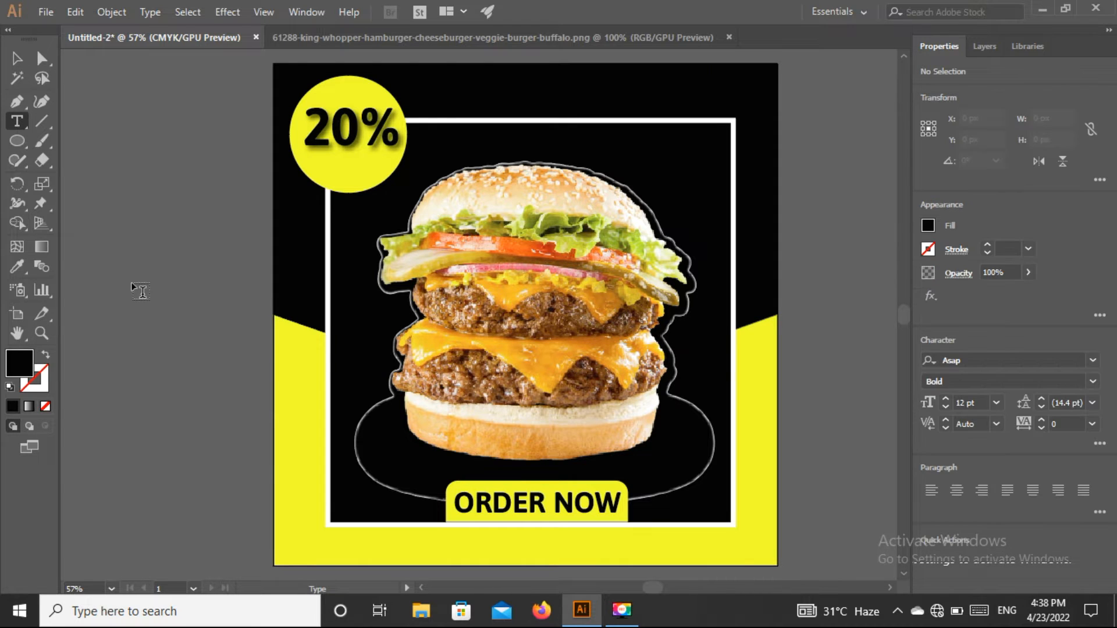
pyautogui.click(132, 281)
pyautogui.write('OFF')
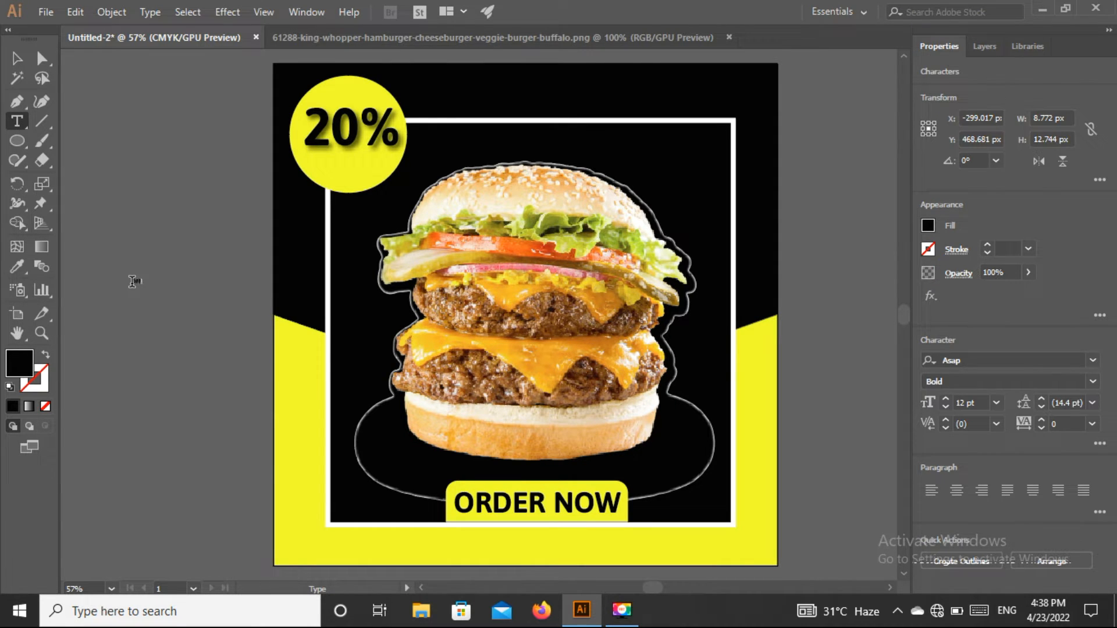
pyautogui.click(17, 58)
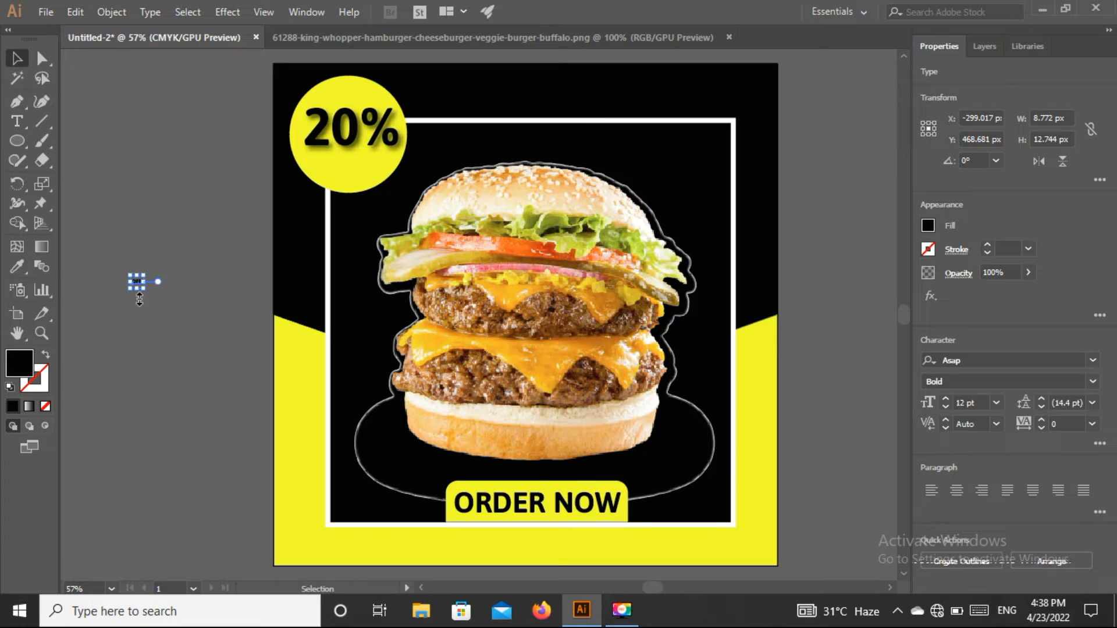
pyautogui.moveTo(145, 289); pyautogui.dragTo(277, 379)
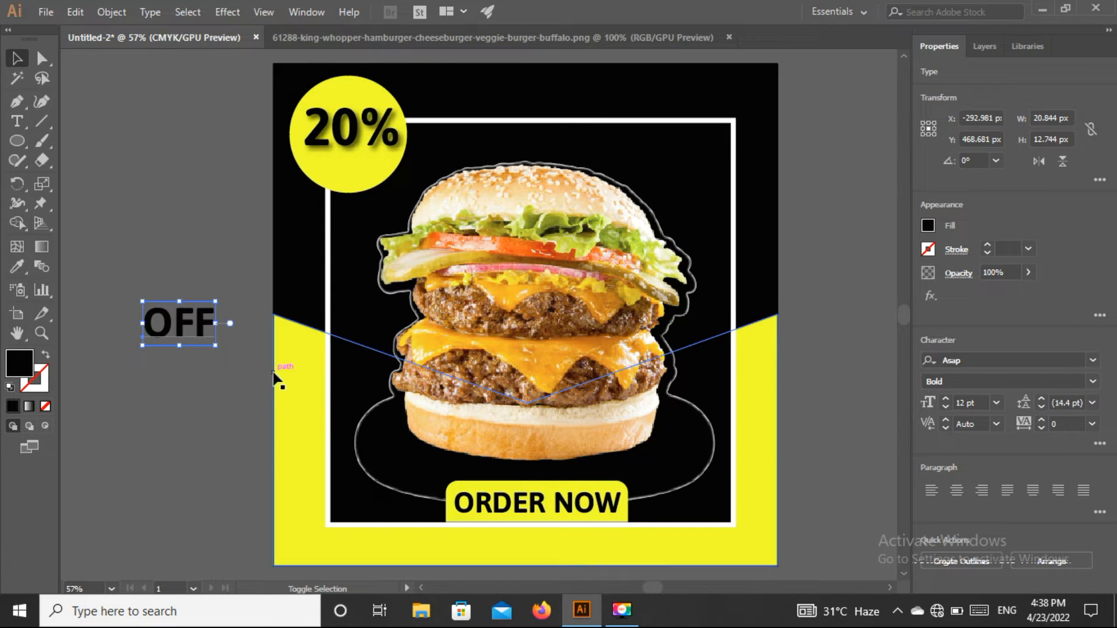
pyautogui.moveTo(175, 322); pyautogui.dragTo(355, 170)
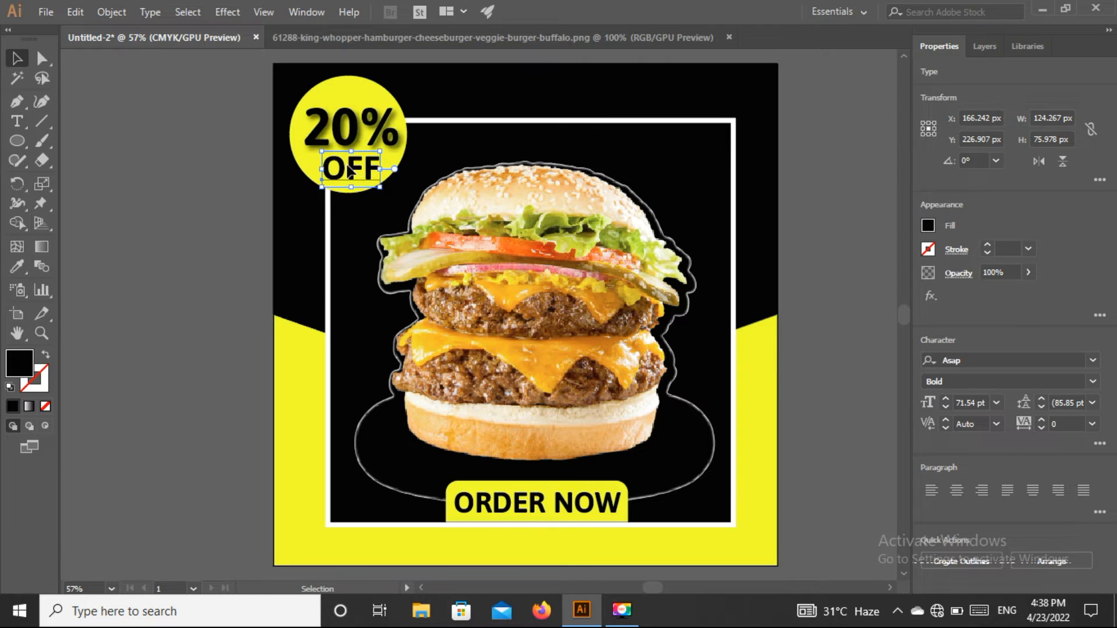
pyautogui.moveTo(347, 166); pyautogui.dragTo(347, 163)
pyautogui.press('Up')
pyautogui.press('Up')
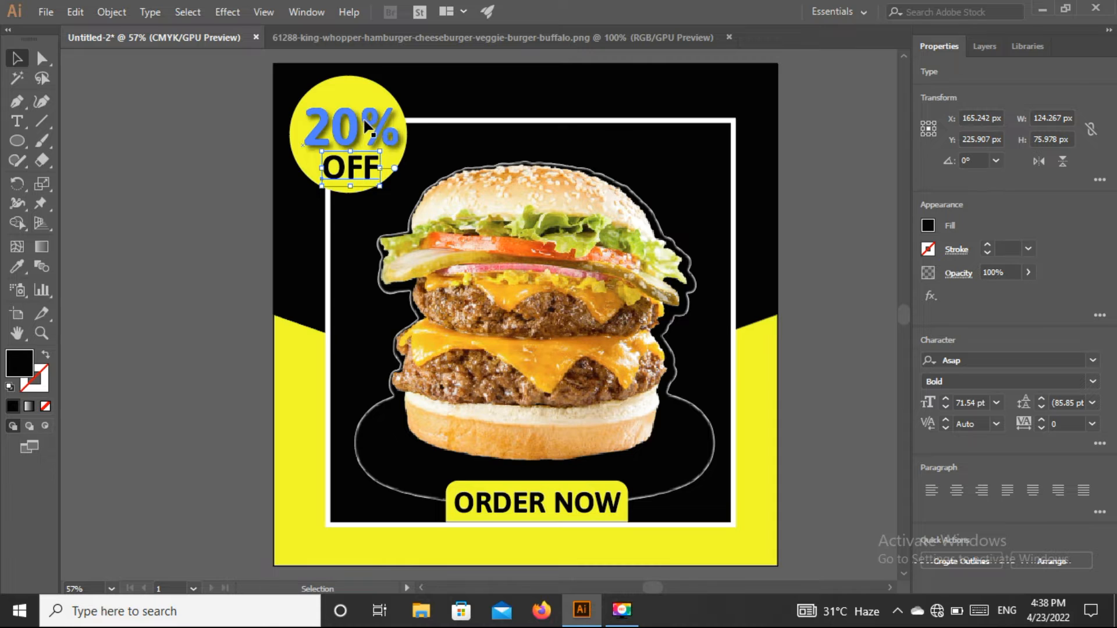
# Recolour the "20%" text red and deselect it.
pyautogui.click(355, 131)
pyautogui.click(929, 226)
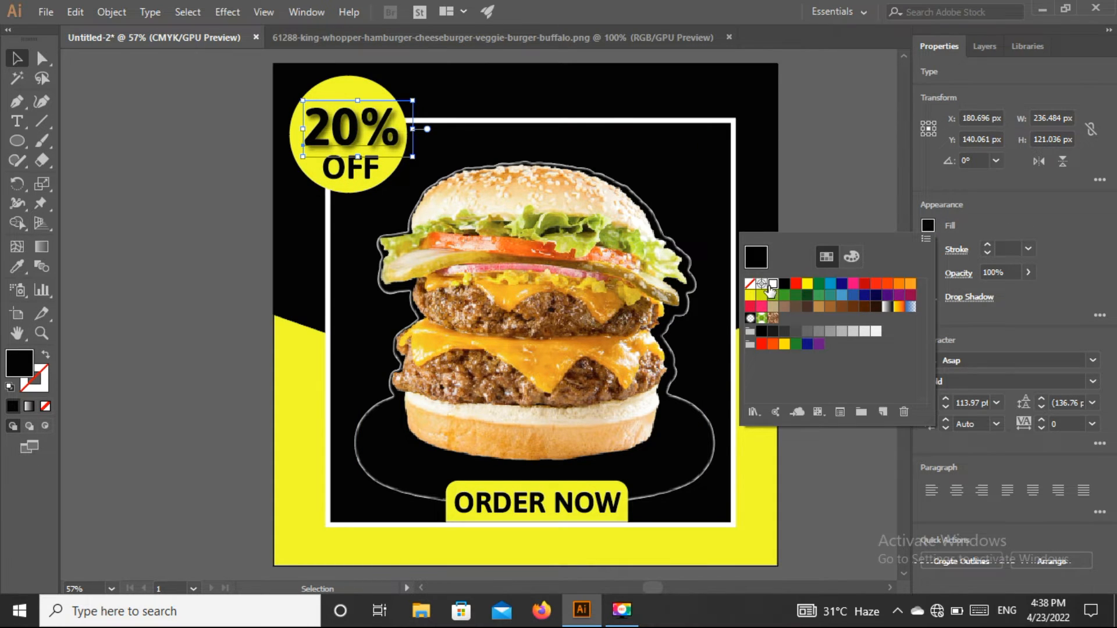
pyautogui.click(771, 285)
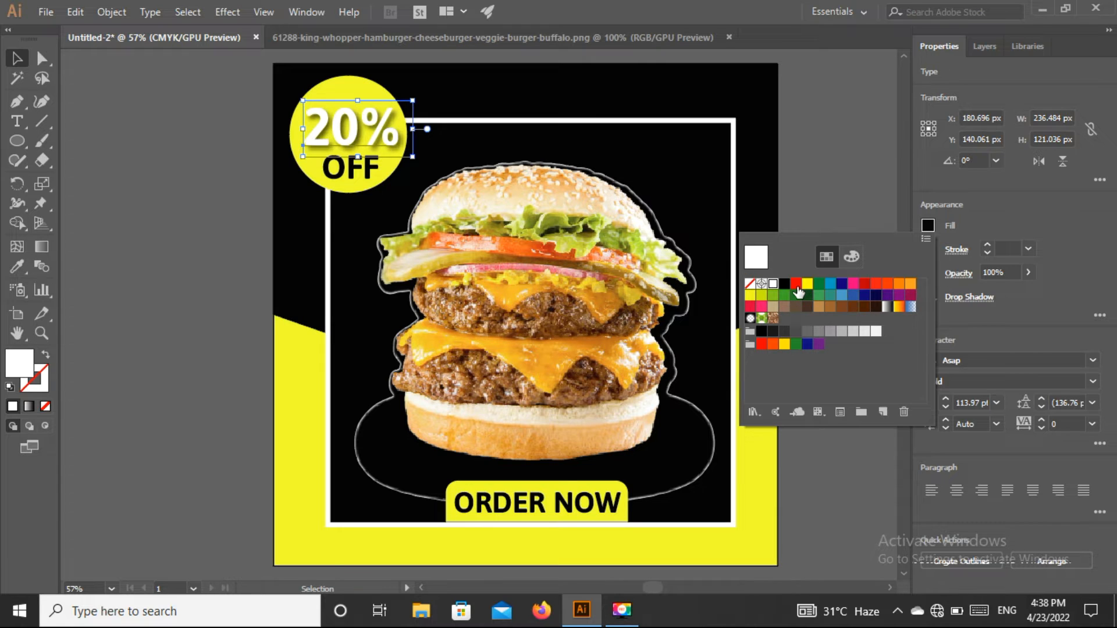
pyautogui.click(797, 287)
pyautogui.click(828, 194)
# Recolour the "OFF" text in the yellow circle red and deselect it.
pyautogui.click(345, 171)
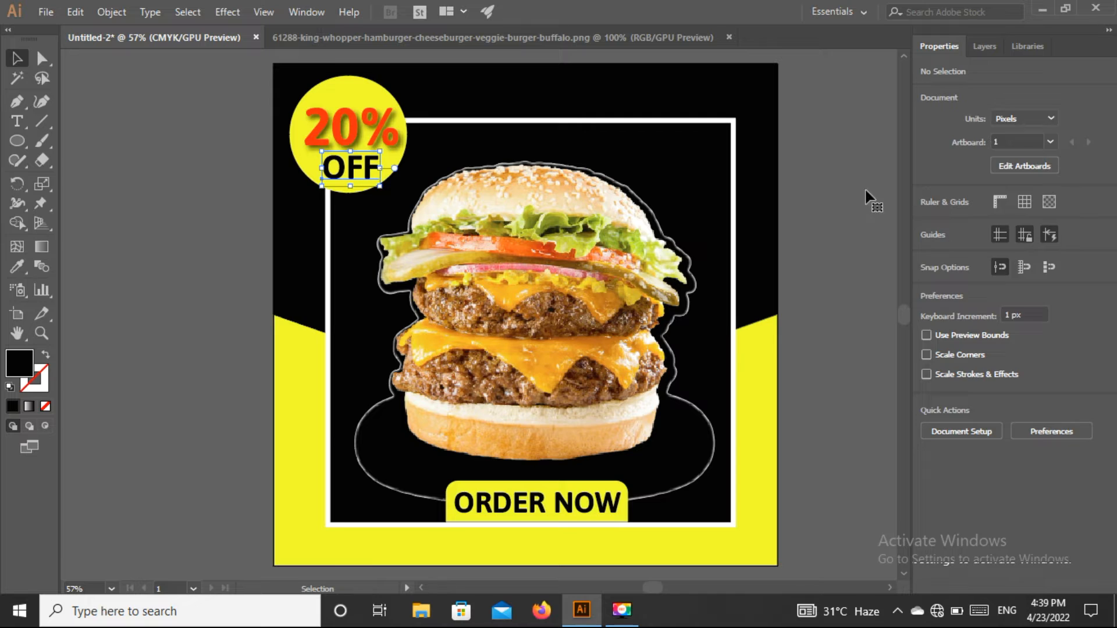
pyautogui.click(929, 226)
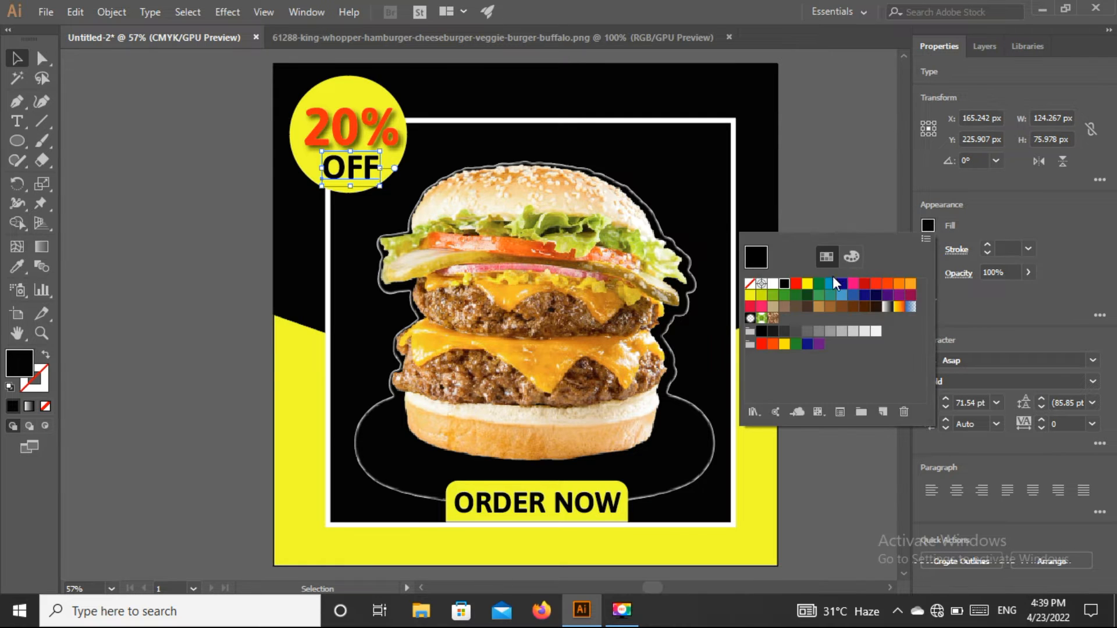
pyautogui.click(796, 284)
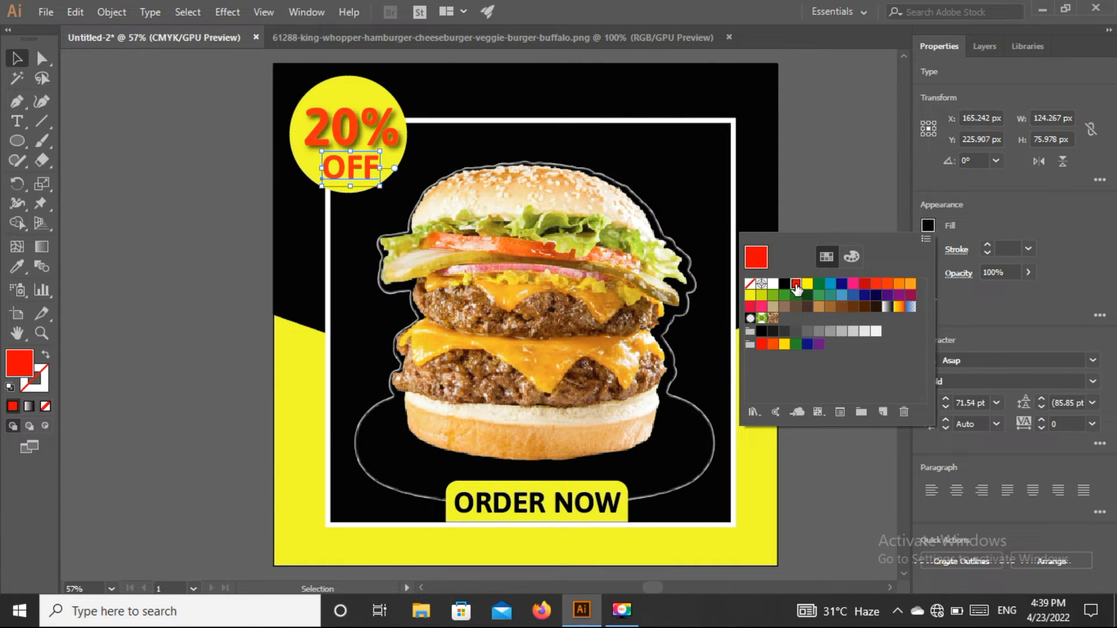
pyautogui.click(849, 169)
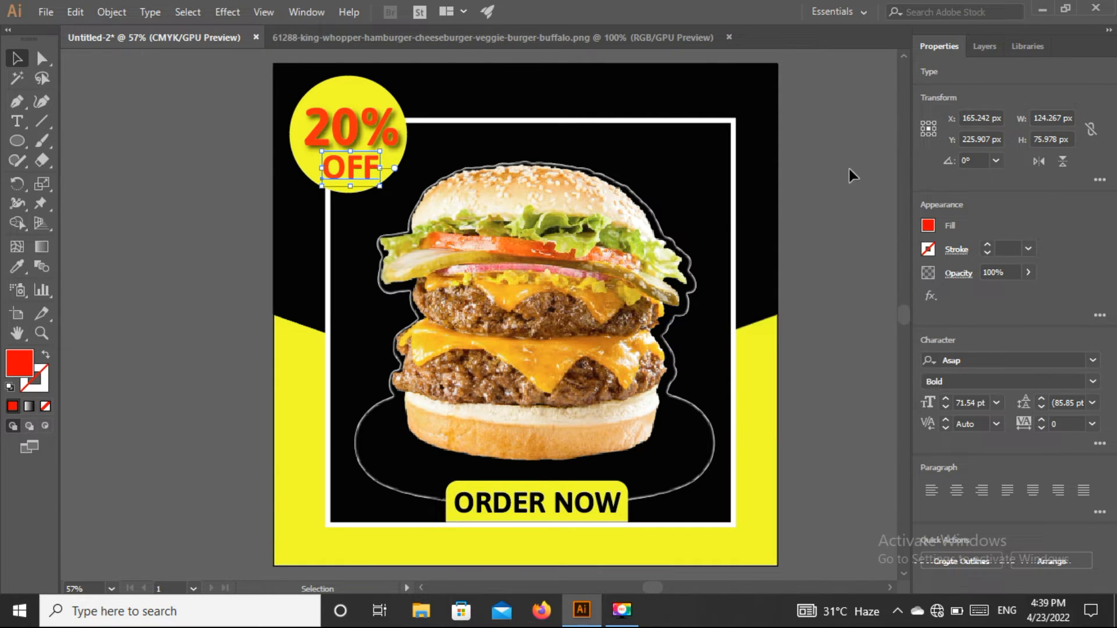
pyautogui.click(774, 229)
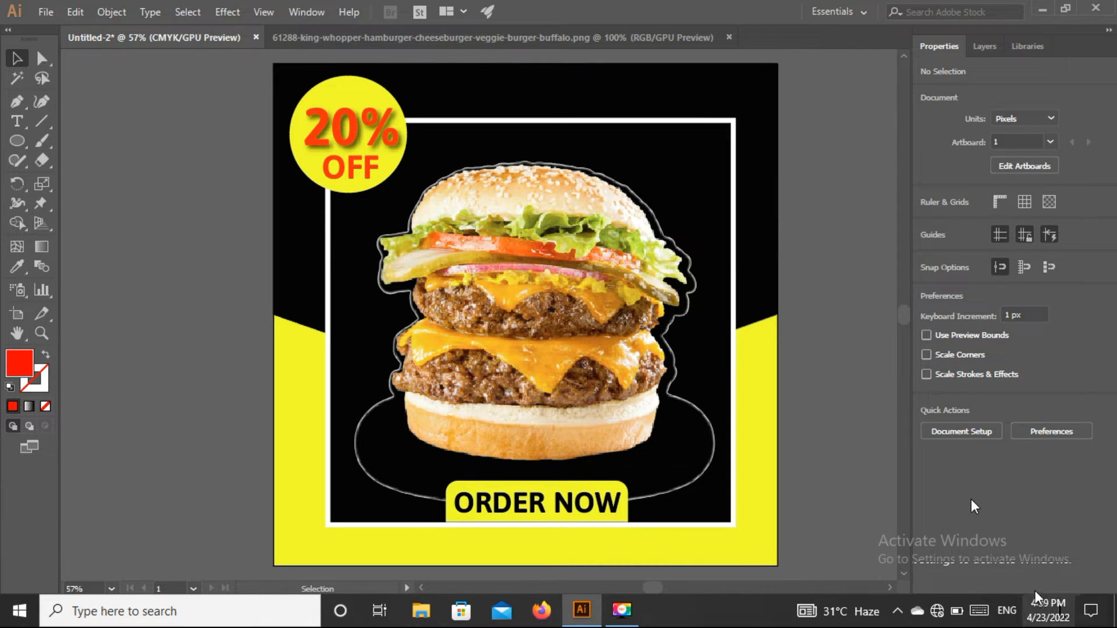
# Add the two-line text "TODAY'S MENU" at the upper right of the ad, enlarge it to about 375 x 207 px and rotate it about 12°.
pyautogui.click(17, 124)
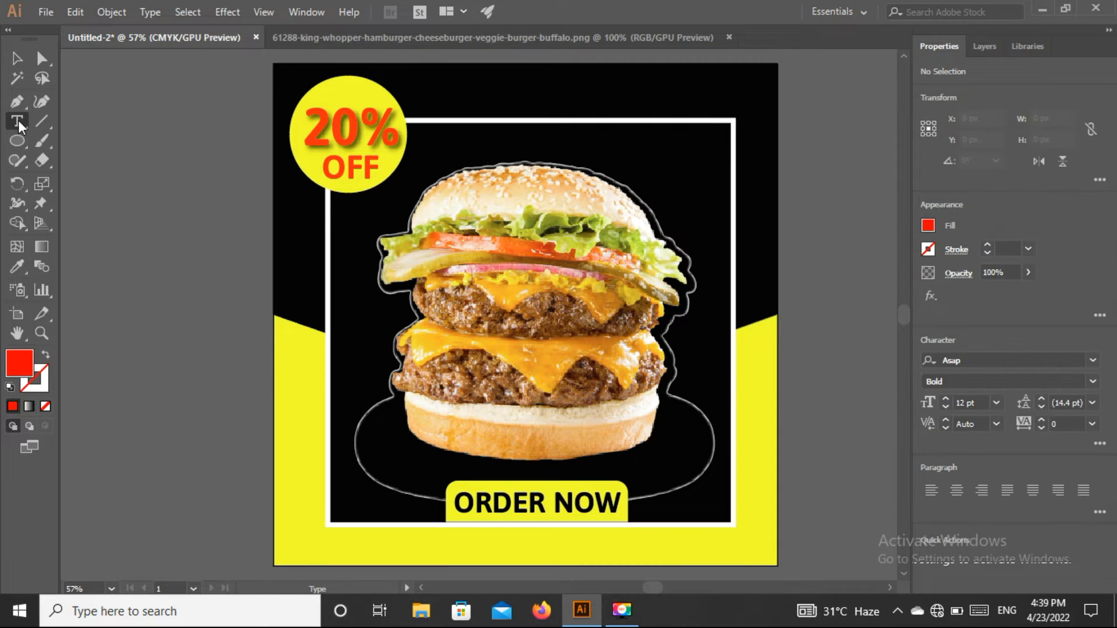
pyautogui.click(622, 142)
pyautogui.click(622, 138)
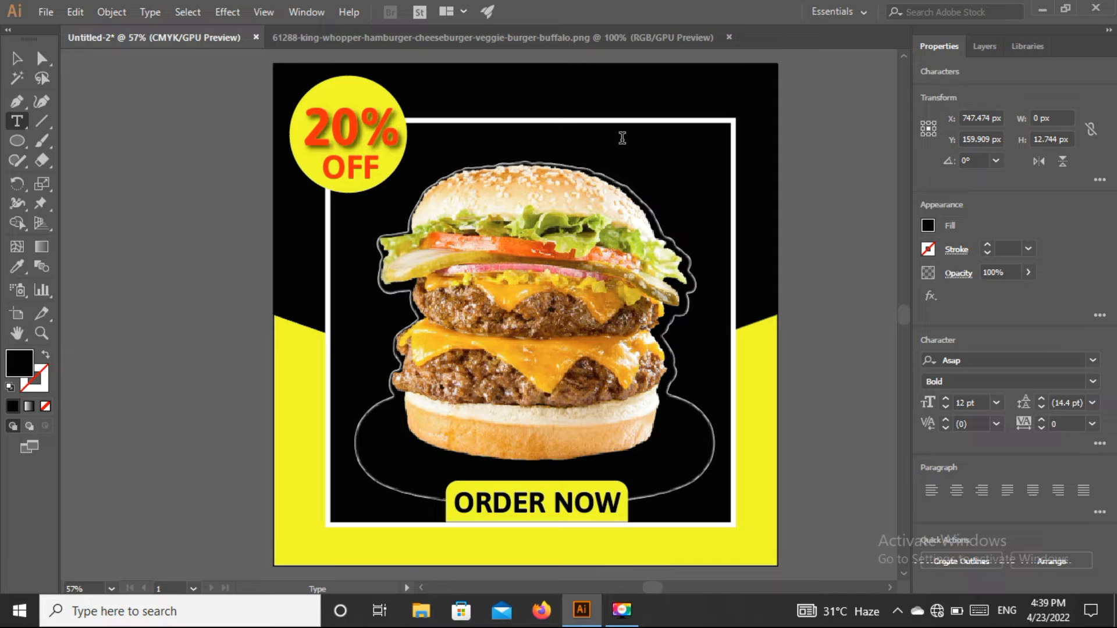
pyautogui.write('B')
pyautogui.click(17, 58)
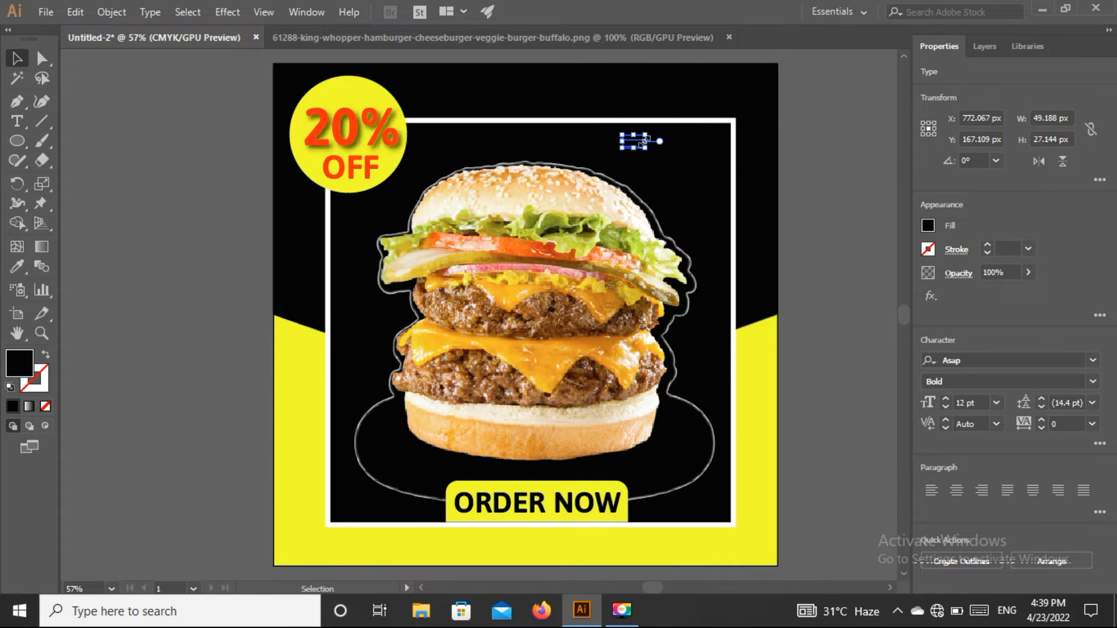
pyautogui.moveTo(645, 149); pyautogui.dragTo(829, 236)
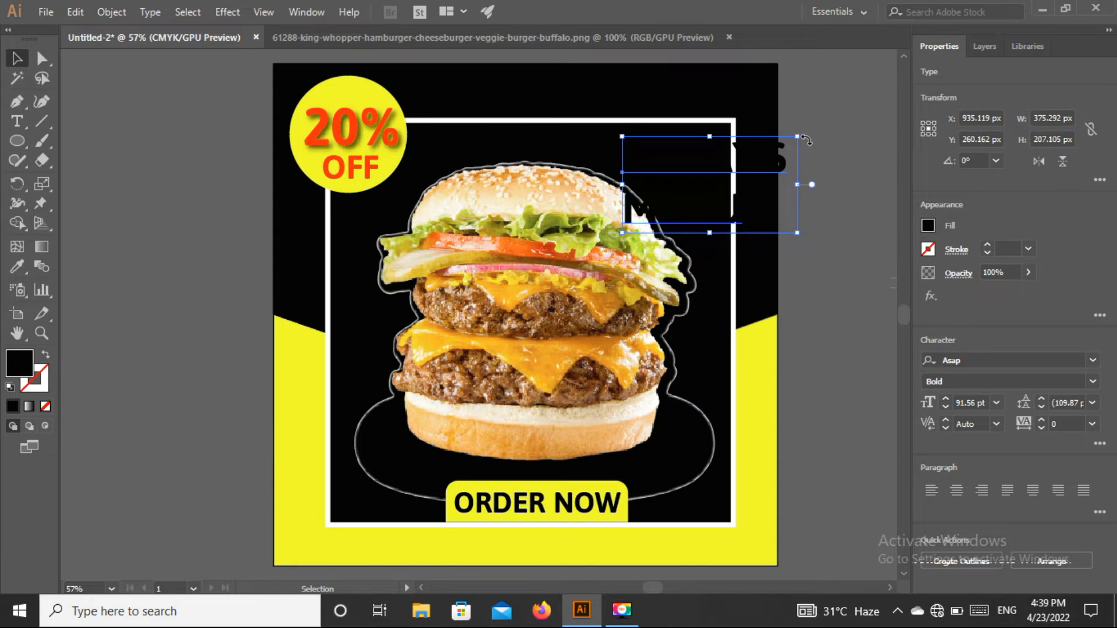
pyautogui.moveTo(805, 136); pyautogui.dragTo(793, 118)
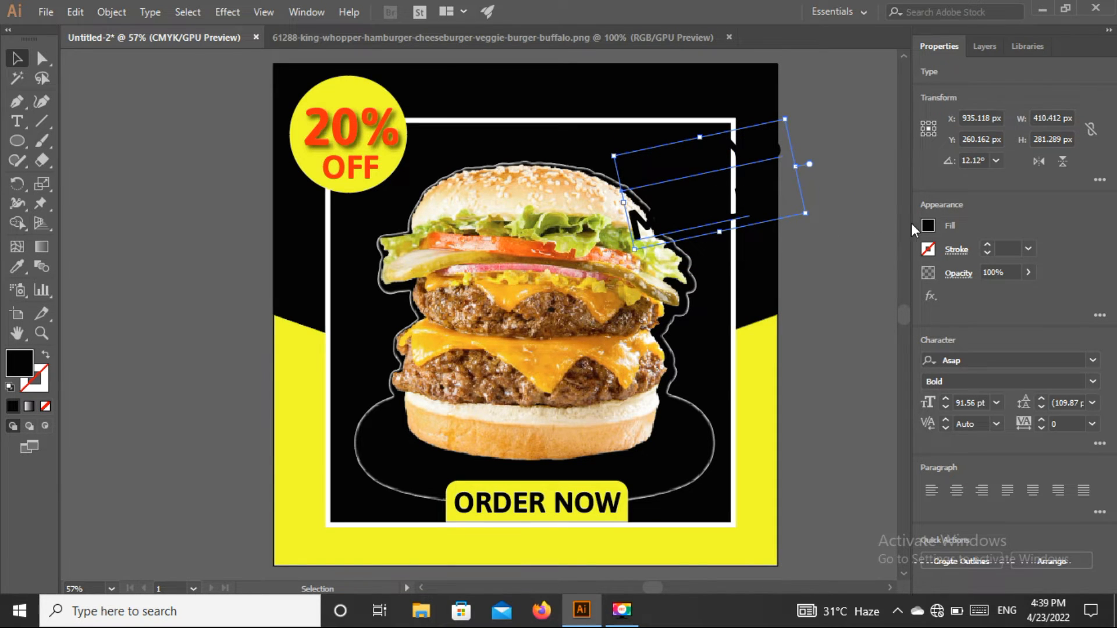
# Recolour the "TODAY'S MENU" text white and move it up over the white square's upper-right corner.
pyautogui.click(928, 225)
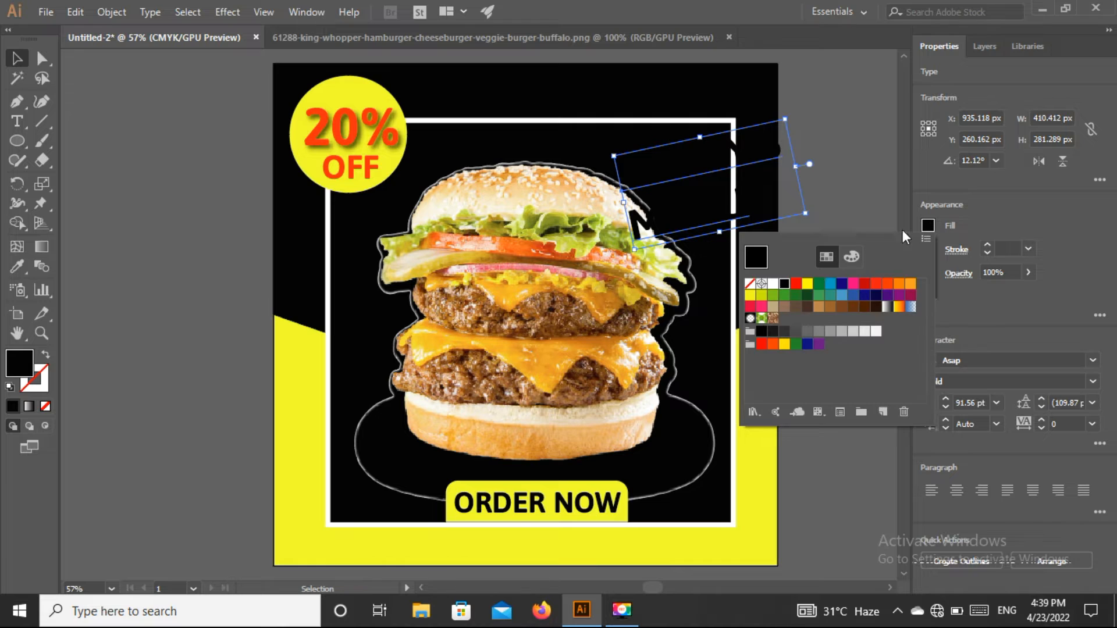
pyautogui.click(777, 285)
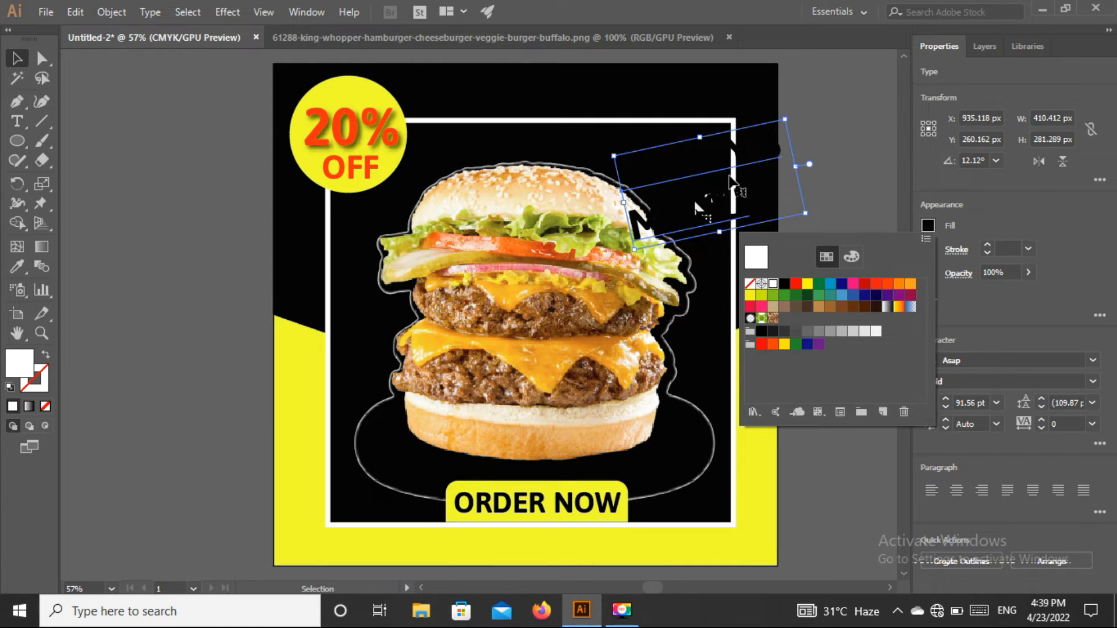
pyautogui.click(701, 175)
pyautogui.moveTo(672, 168); pyautogui.dragTo(591, 113)
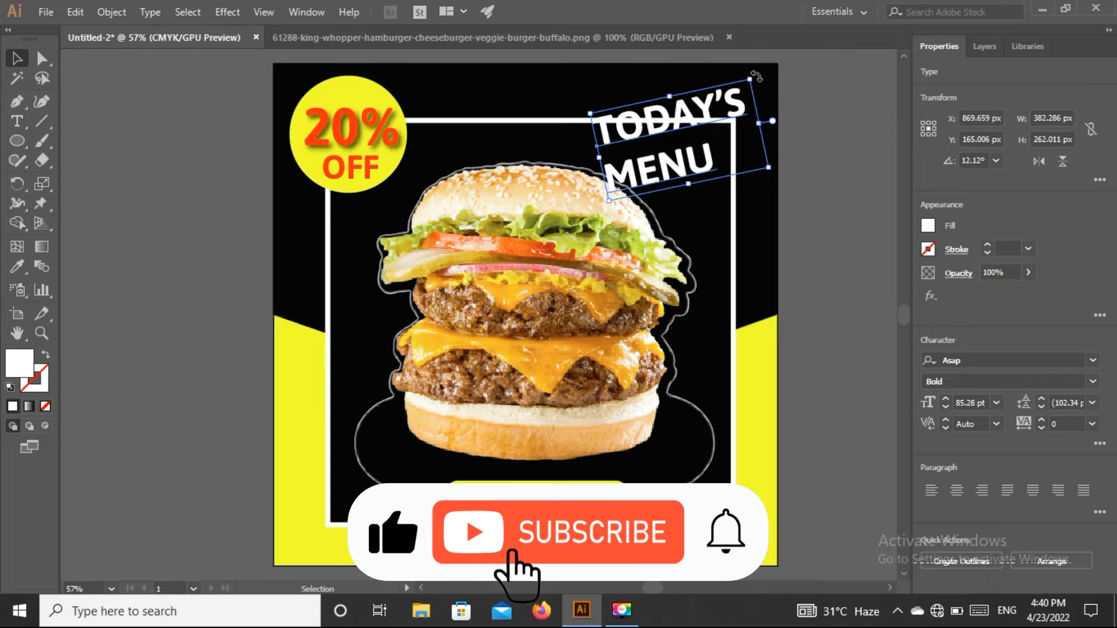
# Straighten the "TODAY'S MENU" text, shrink it to about 220 x 122 px and fit it inside the white square's upper-right corner.
pyautogui.moveTo(758, 80); pyautogui.dragTo(768, 93)
pyautogui.moveTo(705, 128); pyautogui.dragTo(708, 149)
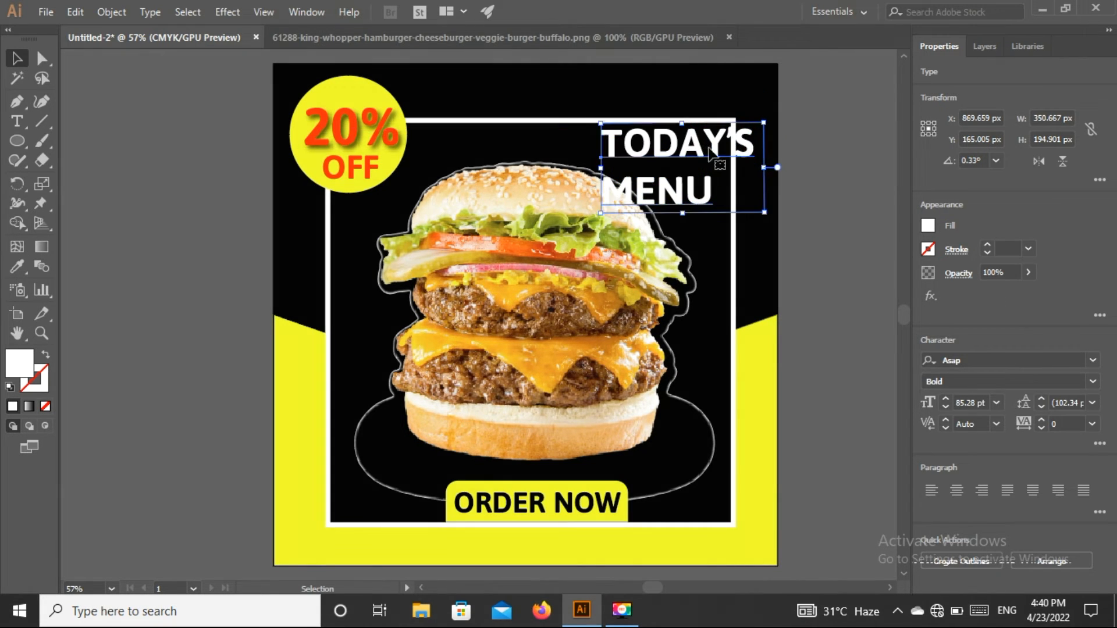
pyautogui.moveTo(765, 217); pyautogui.dragTo(728, 193)
pyautogui.moveTo(674, 140); pyautogui.dragTo(680, 140)
pyautogui.moveTo(735, 193); pyautogui.dragTo(711, 177)
pyautogui.moveTo(668, 148); pyautogui.dragTo(678, 152)
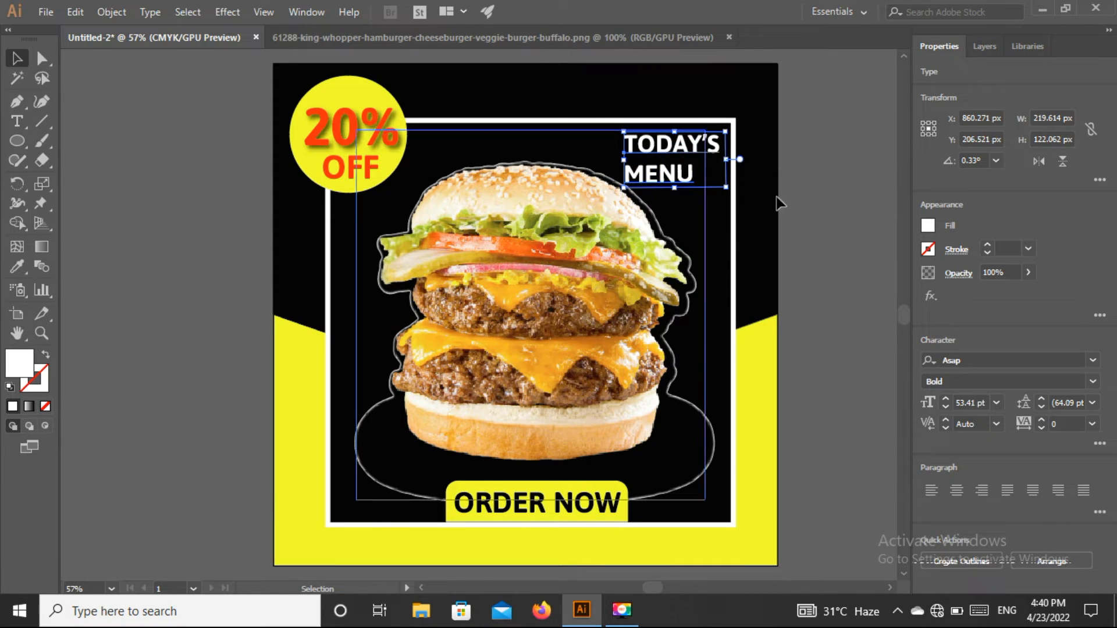
# Set the "TODAY'S MENU" text in the Kristen ITC font, tilt it to about 3.4° and deselect it.
pyautogui.click(1093, 361)
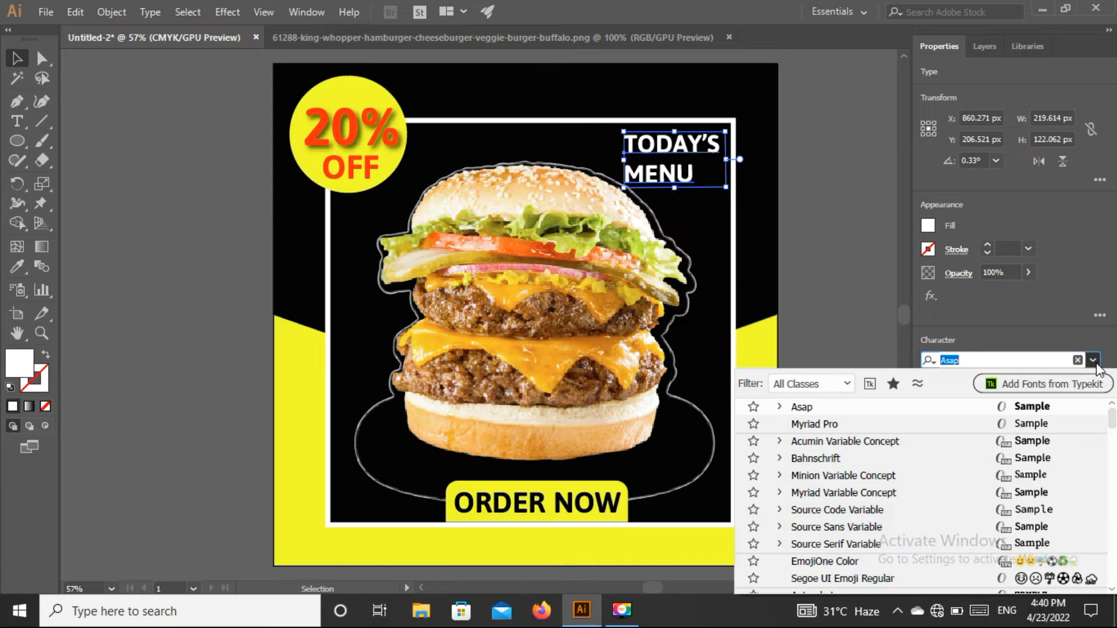
pyautogui.scroll(-3, 1113, 428)
pyautogui.scroll(-10, 1109, 431)
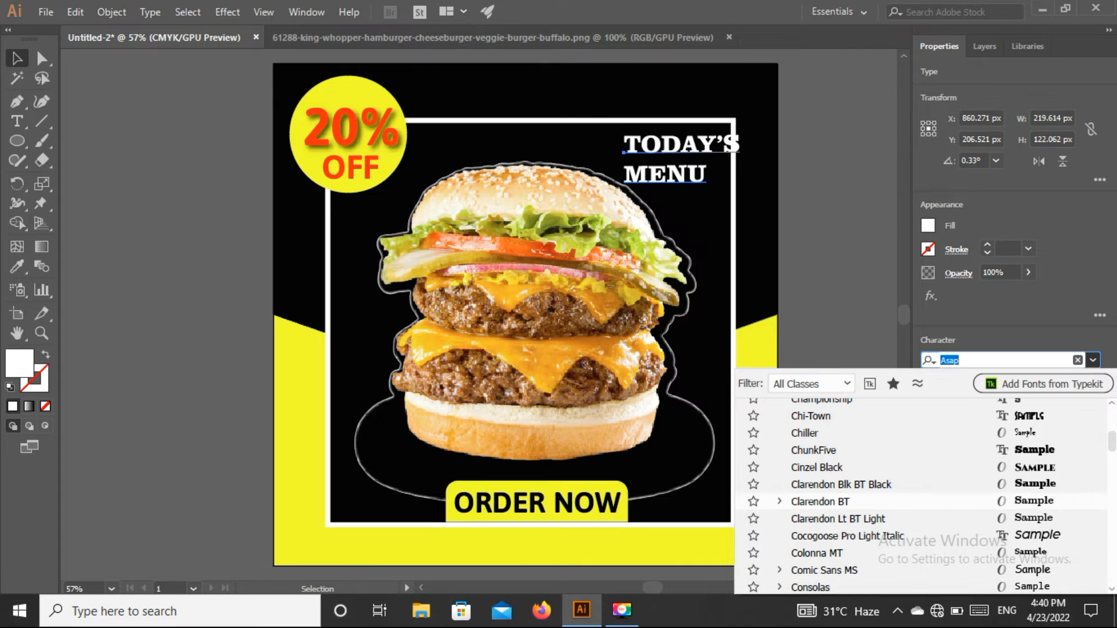
pyautogui.scroll(-6, 1108, 443)
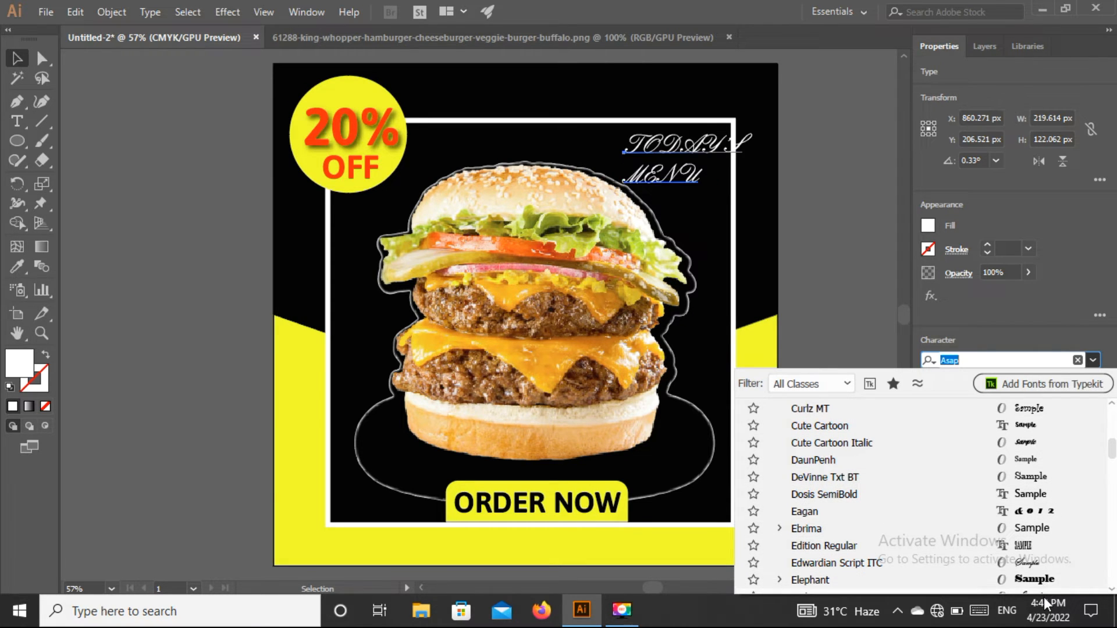
pyautogui.moveTo(1114, 451); pyautogui.dragTo(1113, 459)
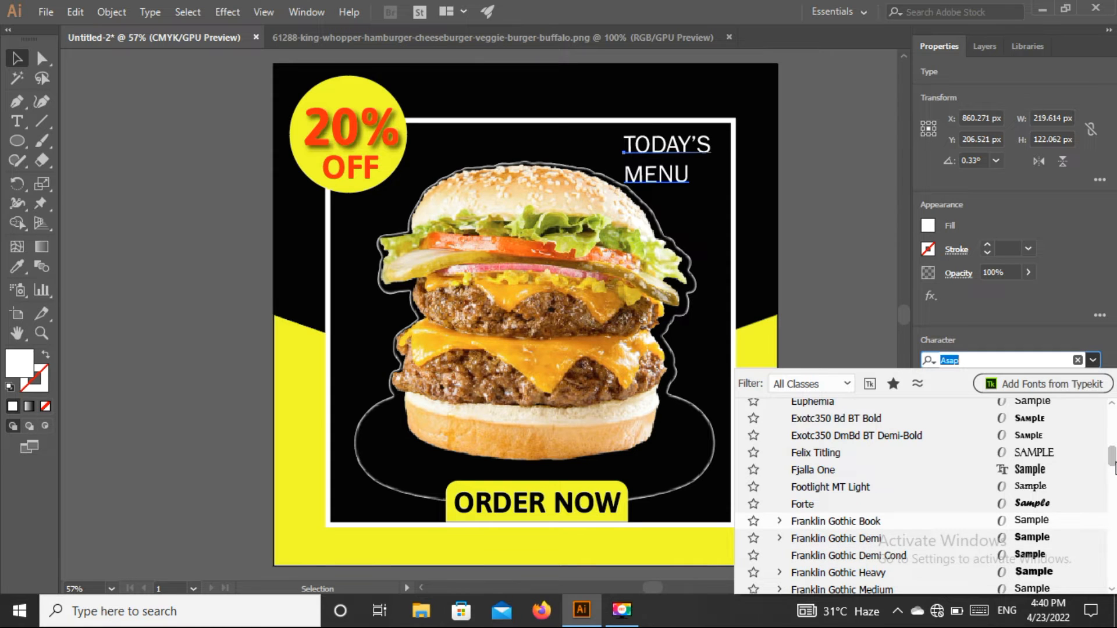
pyautogui.scroll(-7, 1112, 465)
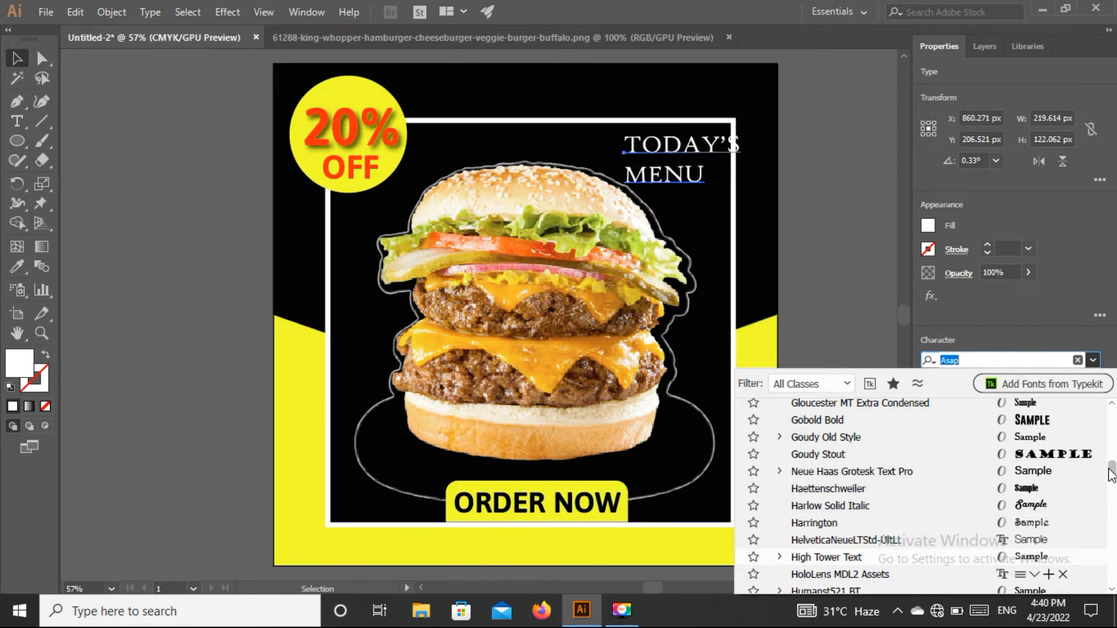
pyautogui.scroll(-1, 1112, 482)
pyautogui.moveTo(1113, 482); pyautogui.dragTo(1112, 493)
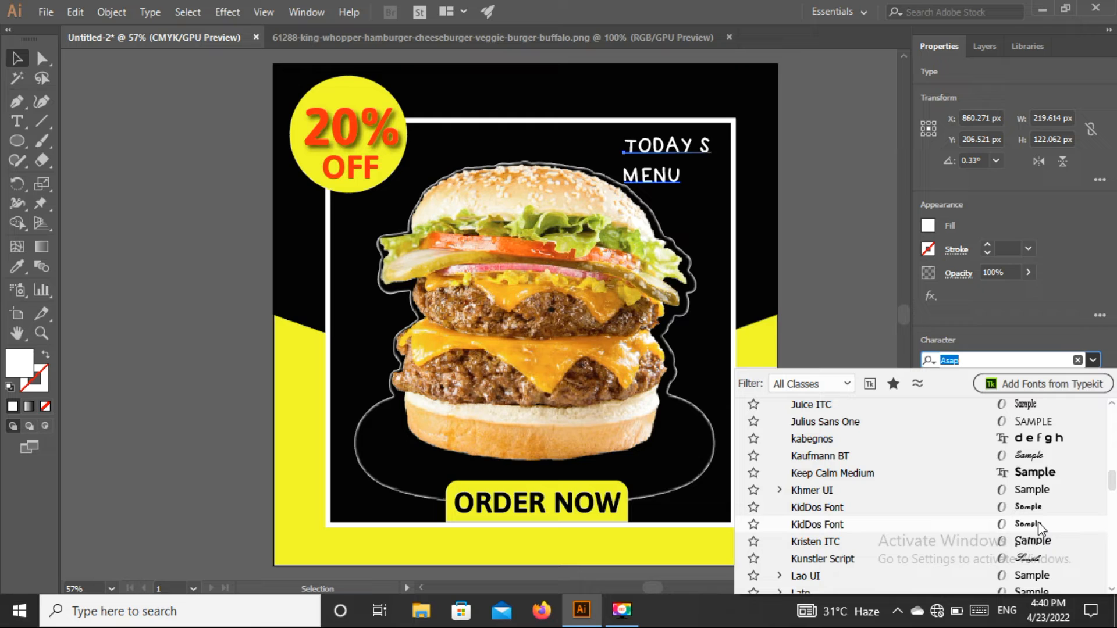
pyautogui.click(1033, 541)
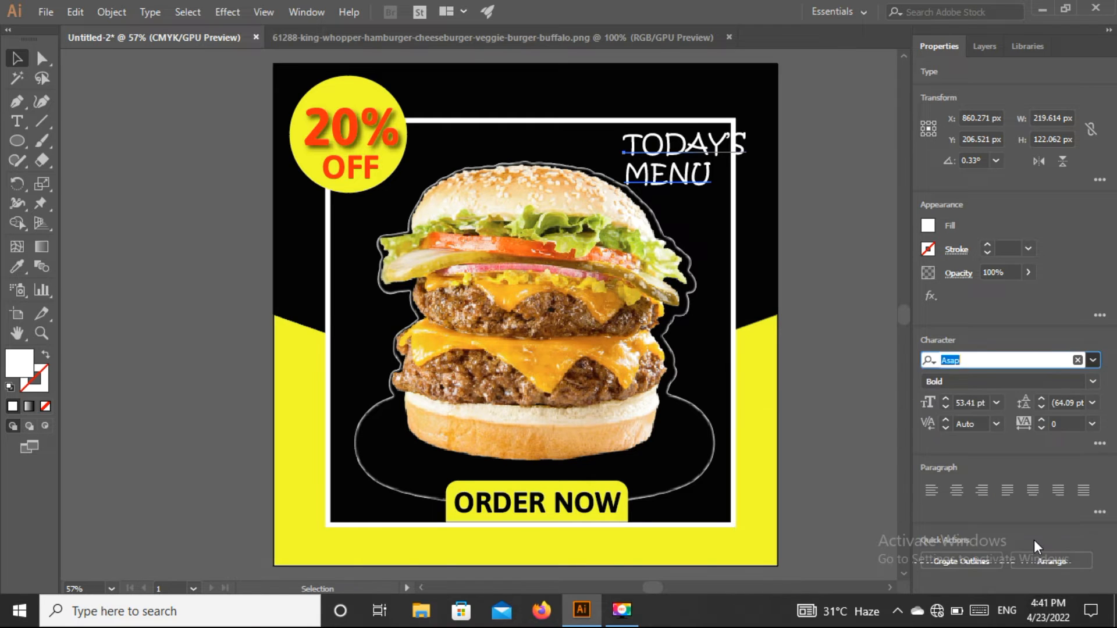
pyautogui.moveTo(762, 129); pyautogui.dragTo(742, 125)
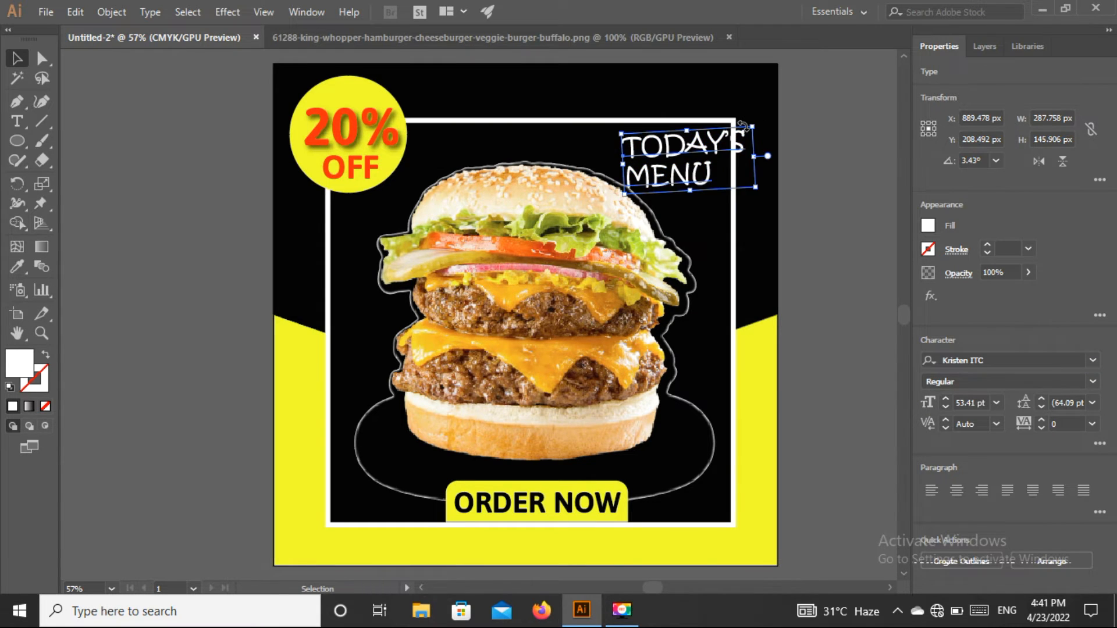
pyautogui.click(831, 148)
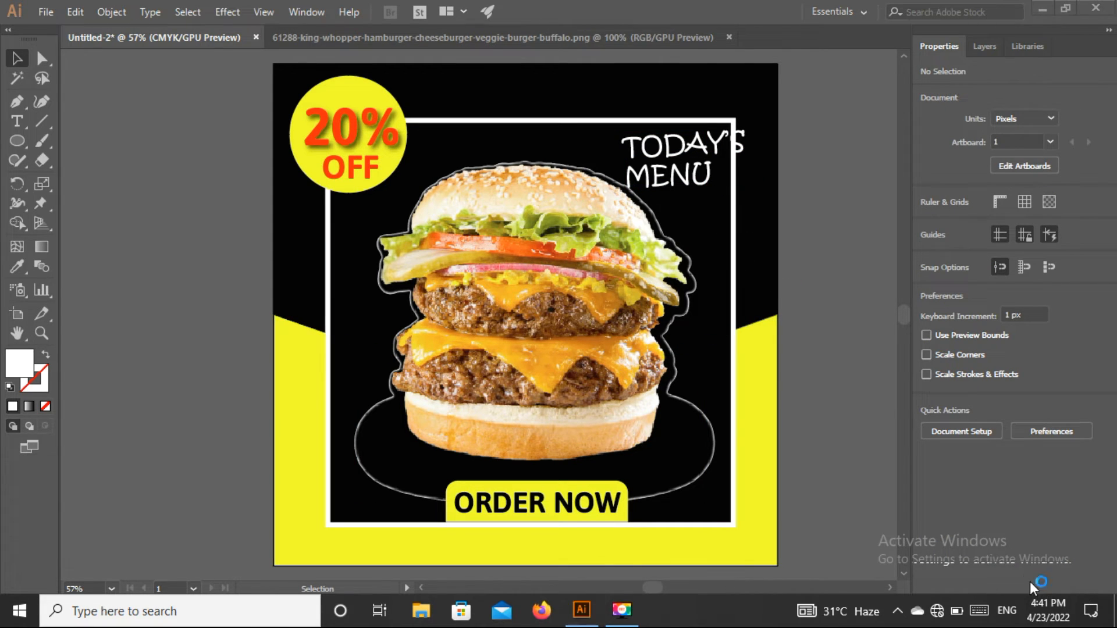
# Draw a white square with the Rectangle tool beside the artboard, shrink it to about 15 x 15 px and deselect it.
pyautogui.moveTo(17, 150); pyautogui.dragTo(86, 138)
pyautogui.moveTo(109, 198); pyautogui.dragTo(116, 210)
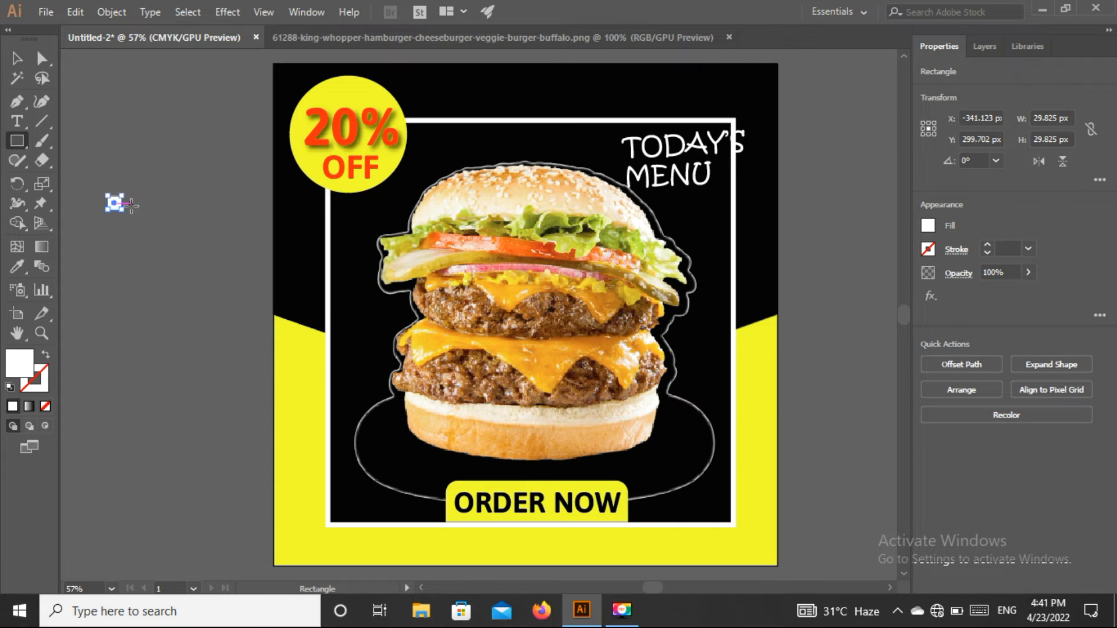
pyautogui.moveTo(123, 210); pyautogui.dragTo(114, 203)
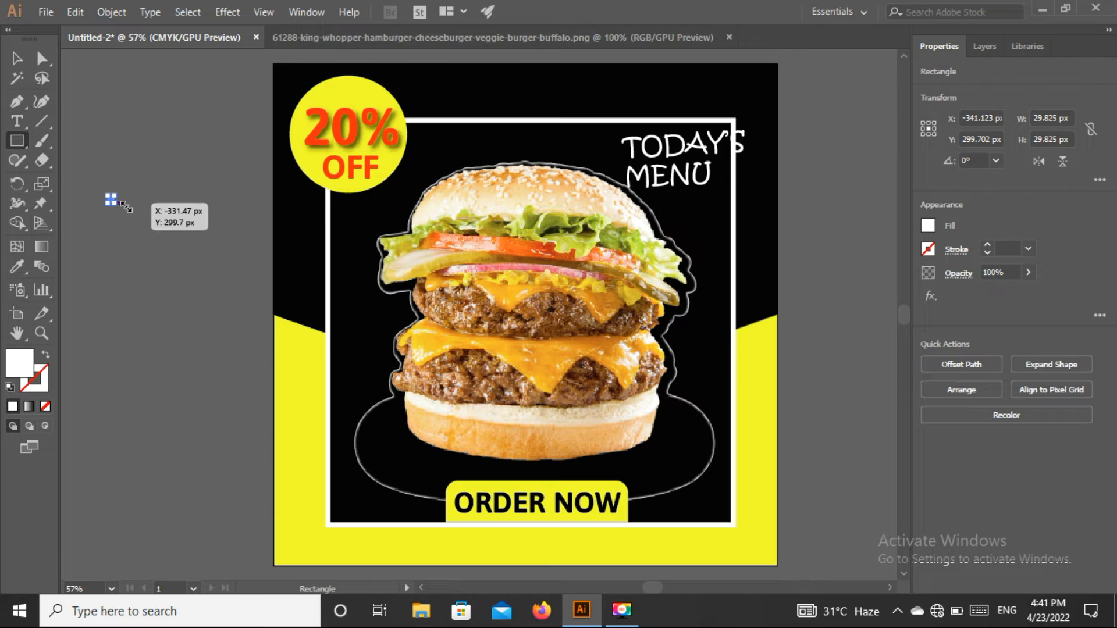
pyautogui.click(159, 199)
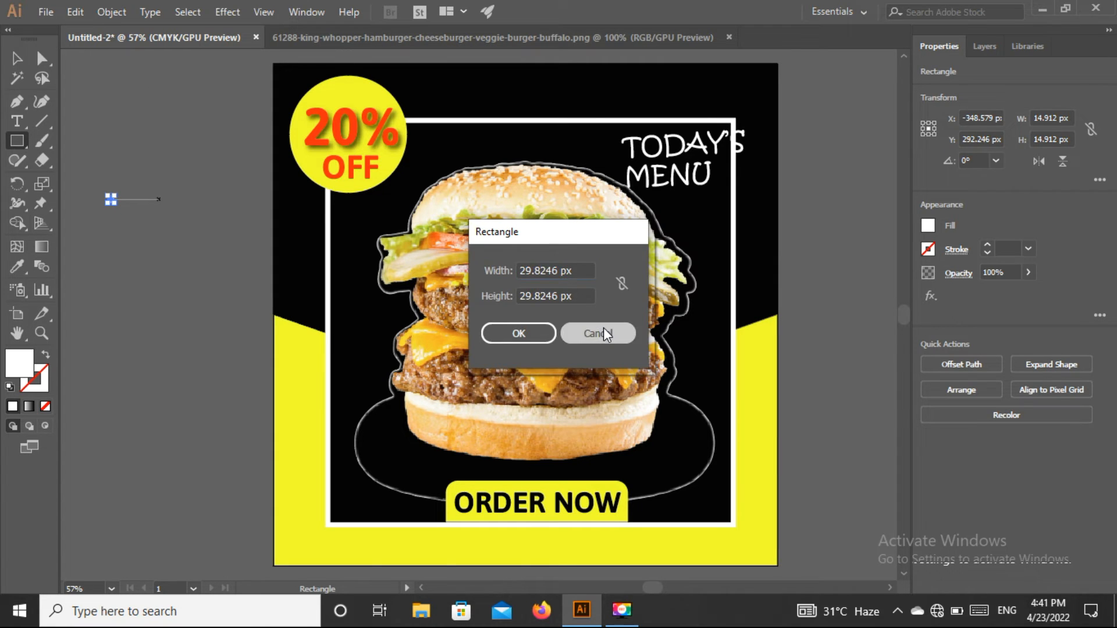
pyautogui.click(599, 333)
pyautogui.click(16, 59)
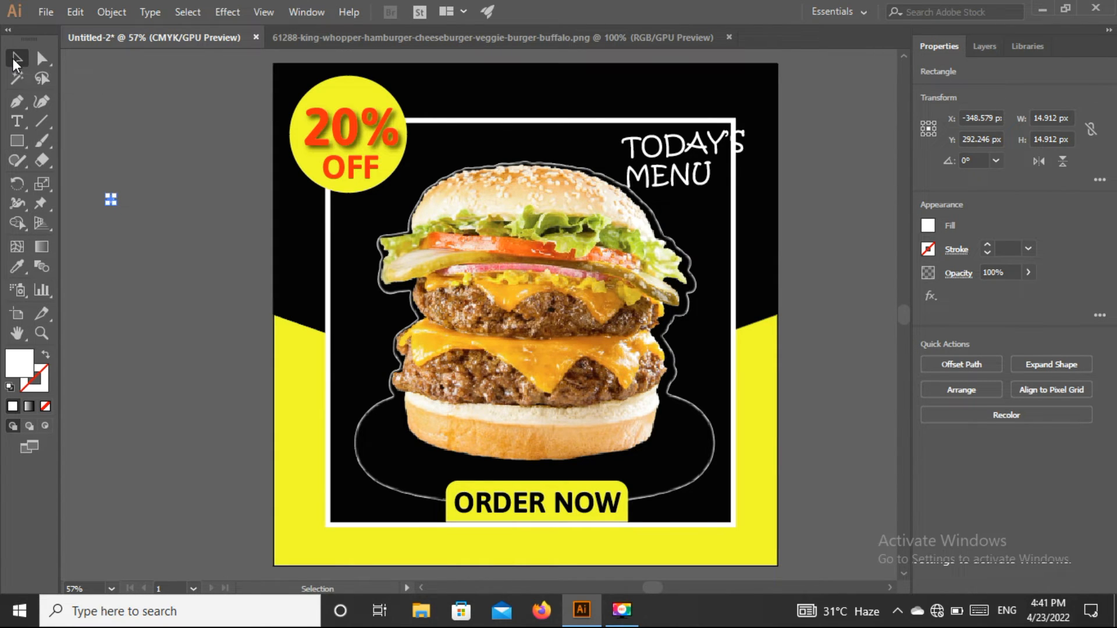
pyautogui.click(100, 204)
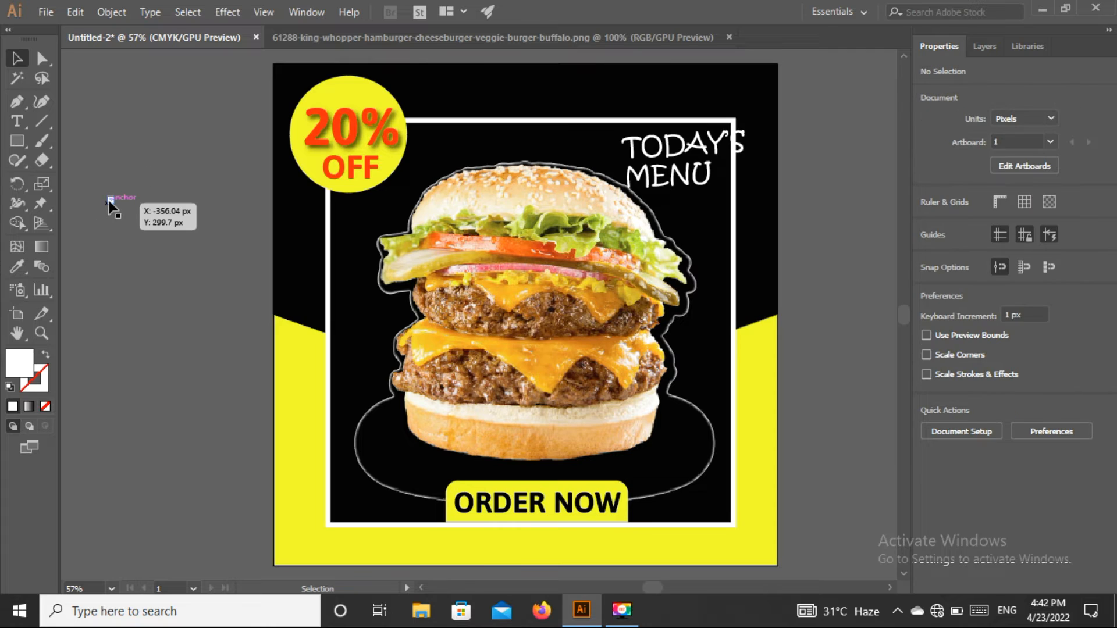
# Duplicate the small white square sideways into an evenly spaced horizontal row of four, about 81 px wide.
pyautogui.moveTo(113, 199); pyautogui.dragTo(121, 199)
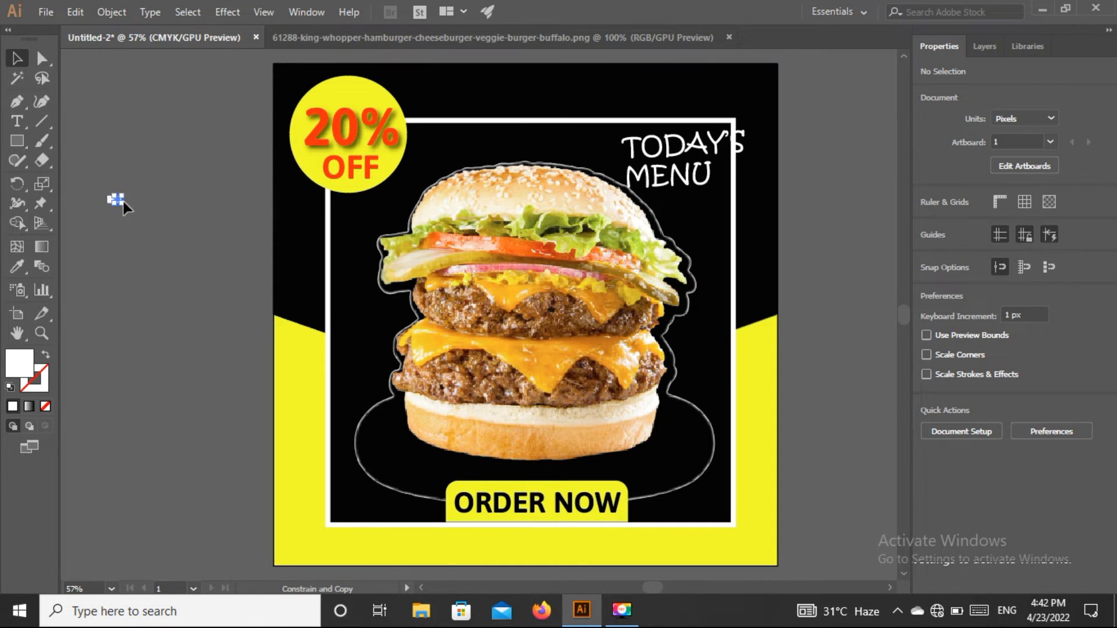
pyautogui.click(177, 210)
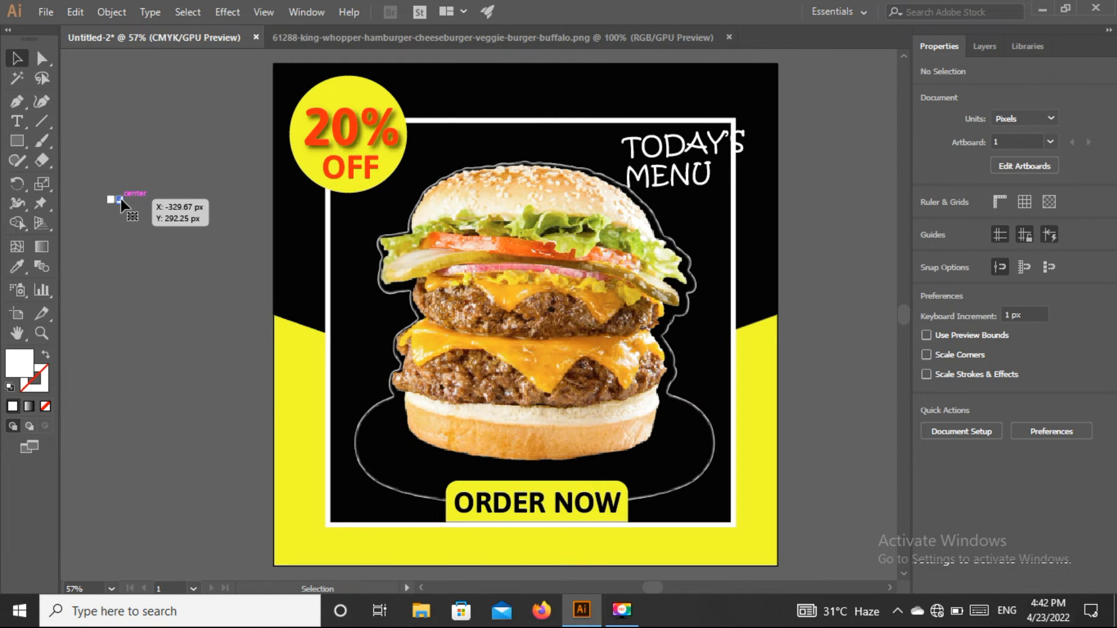
pyautogui.click(121, 201)
pyautogui.click(169, 211)
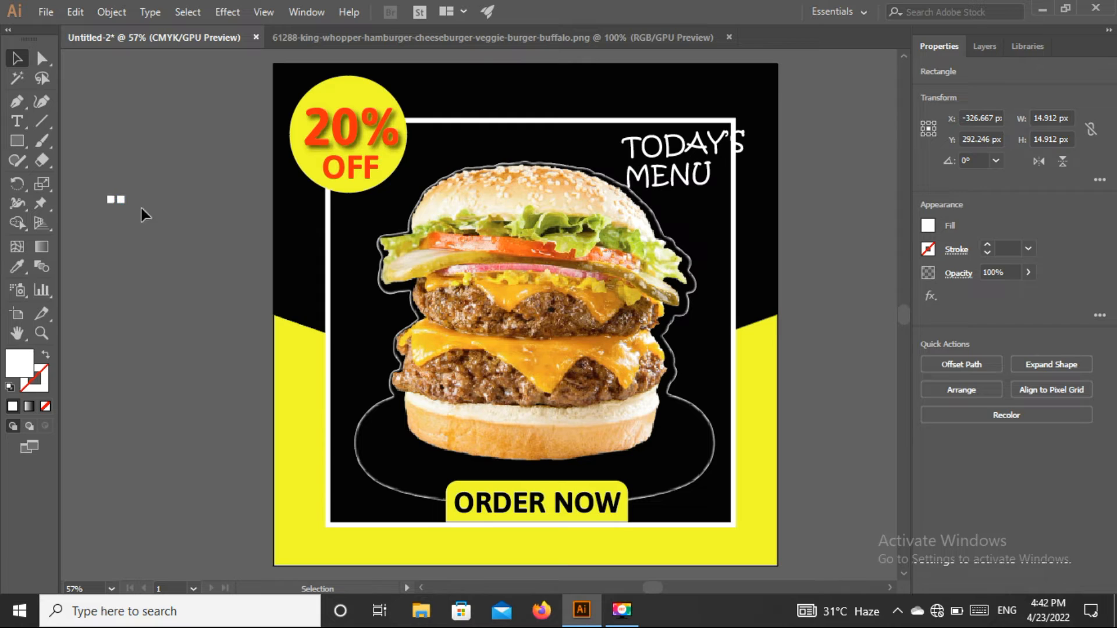
pyautogui.moveTo(120, 201); pyautogui.dragTo(143, 202)
pyautogui.click(155, 203)
pyautogui.click(107, 186)
# Enlarge the row of four squares to about 128 x 24 px and group it.
pyautogui.moveTo(152, 221); pyautogui.dragTo(106, 191)
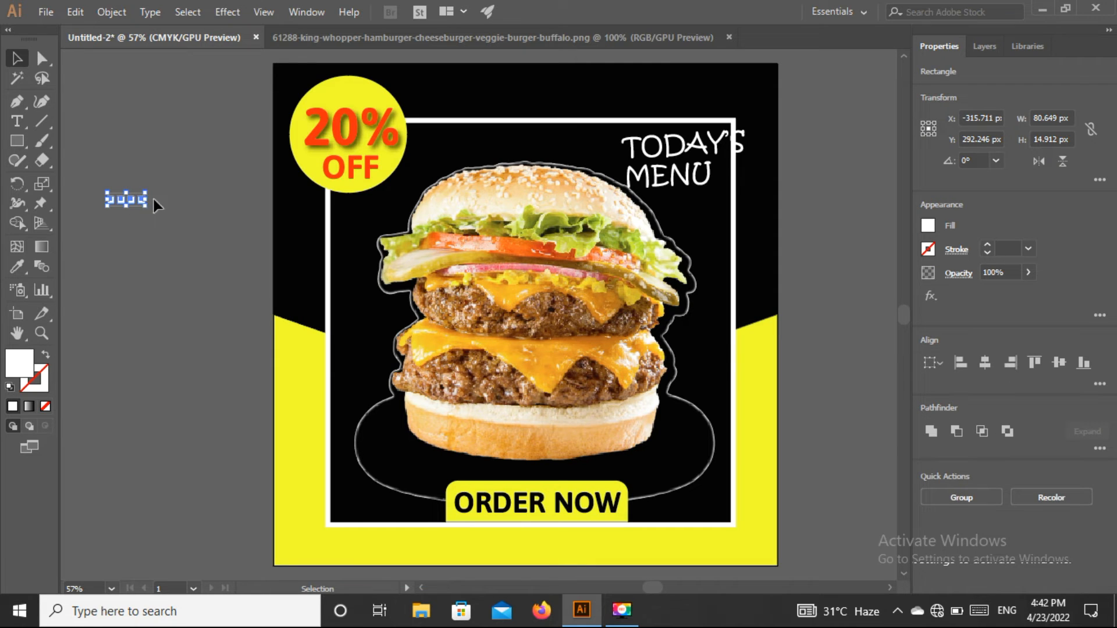
pyautogui.moveTo(145, 209); pyautogui.dragTo(169, 222)
pyautogui.click(230, 183)
pyautogui.moveTo(92, 184); pyautogui.dragTo(195, 223)
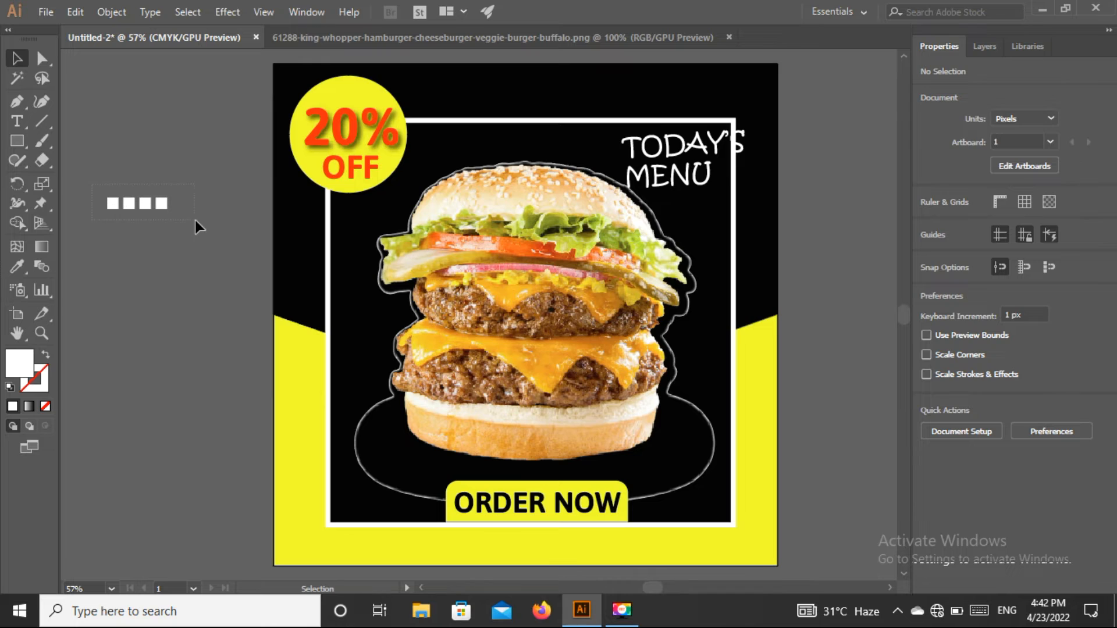
pyautogui.hotkey('ctrl', 'g')
# Duplicate the grouped row of squares downward to build a 4 x 4 grid and deselect it.
pyautogui.moveTo(138, 205); pyautogui.dragTo(146, 254)
pyautogui.keyDown('shift'); pyautogui.click(144, 222); pyautogui.keyUp('shift')
pyautogui.keyDown('shift'); pyautogui.click(145, 222); pyautogui.keyUp('shift')
pyautogui.click(204, 246)
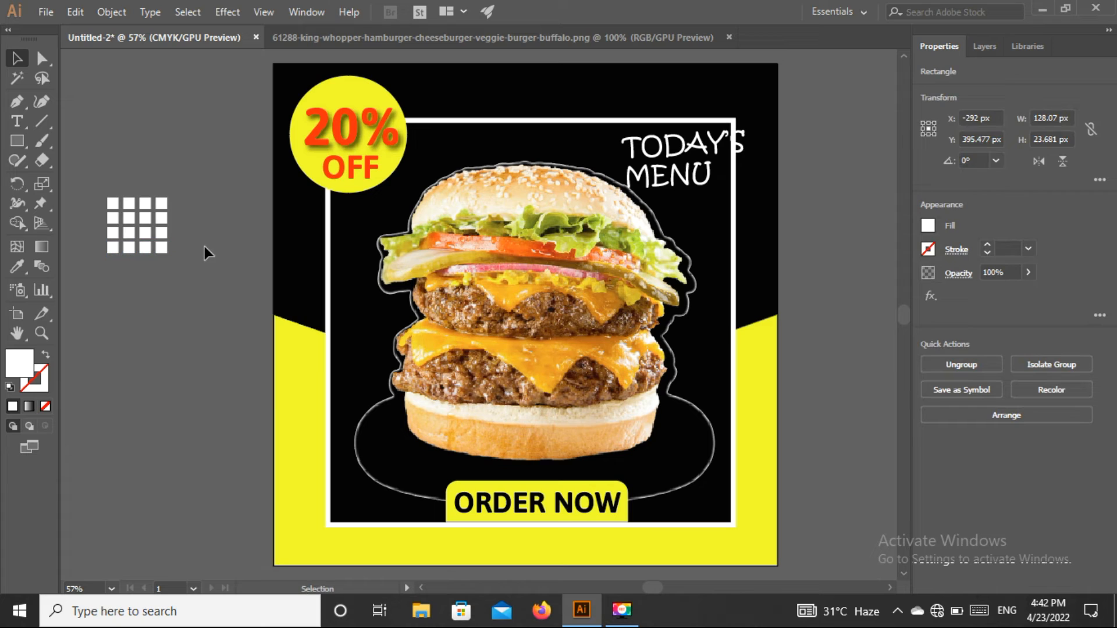
# Shrink the 4 x 4 grid of white squares to about 115 x 107 px and lower its opacity to 38%.
pyautogui.moveTo(96, 183); pyautogui.dragTo(229, 281)
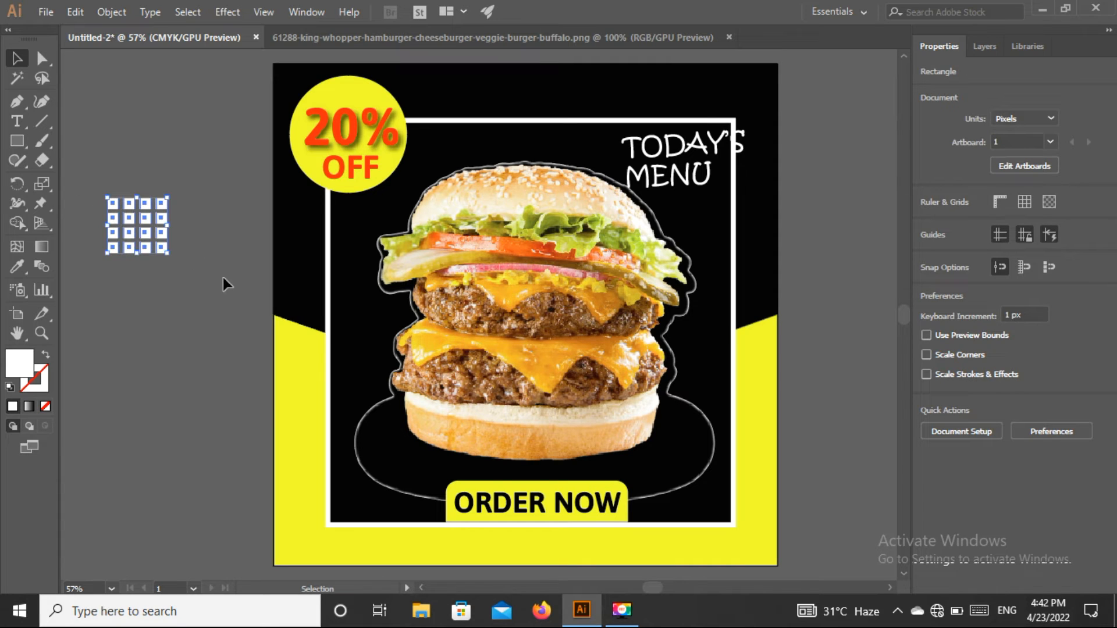
pyautogui.moveTo(167, 252); pyautogui.dragTo(168, 250)
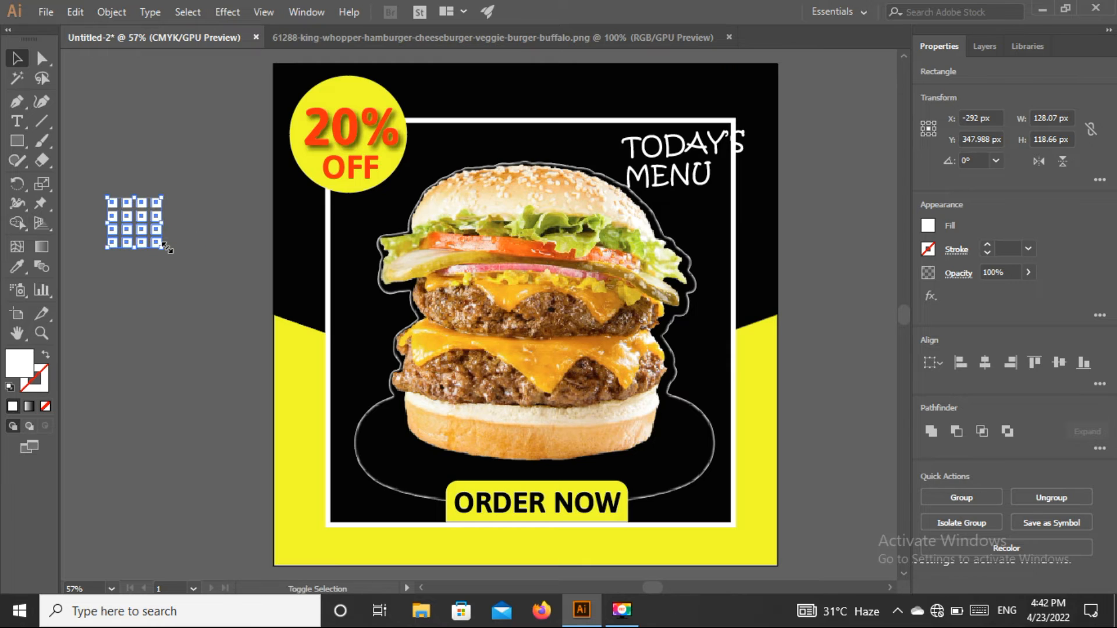
pyautogui.click(1029, 273)
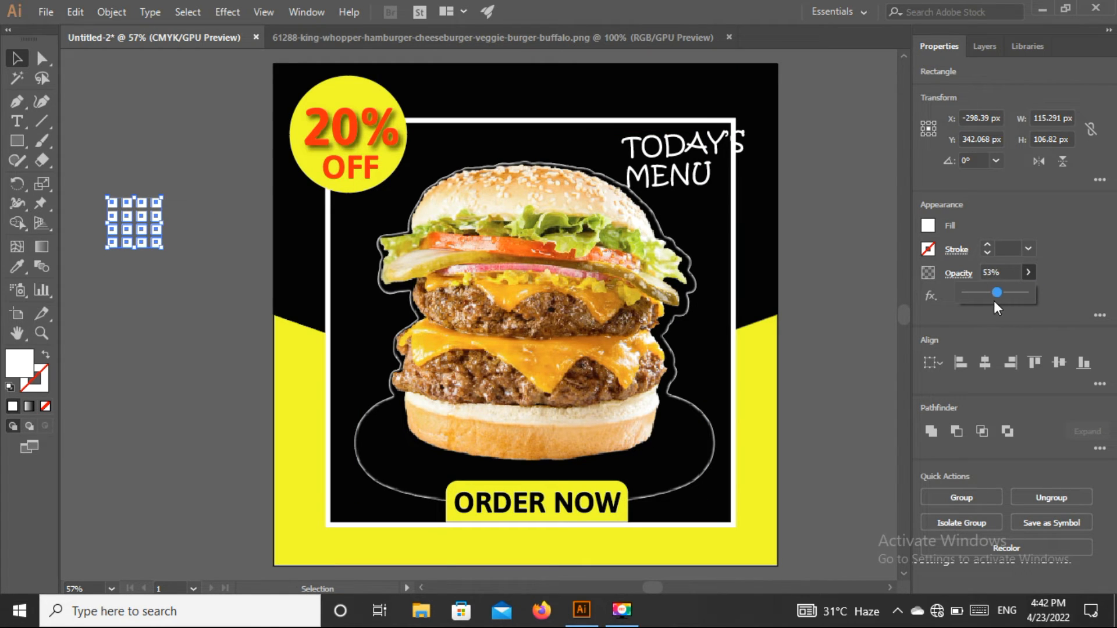
pyautogui.moveTo(987, 300); pyautogui.dragTo(988, 293)
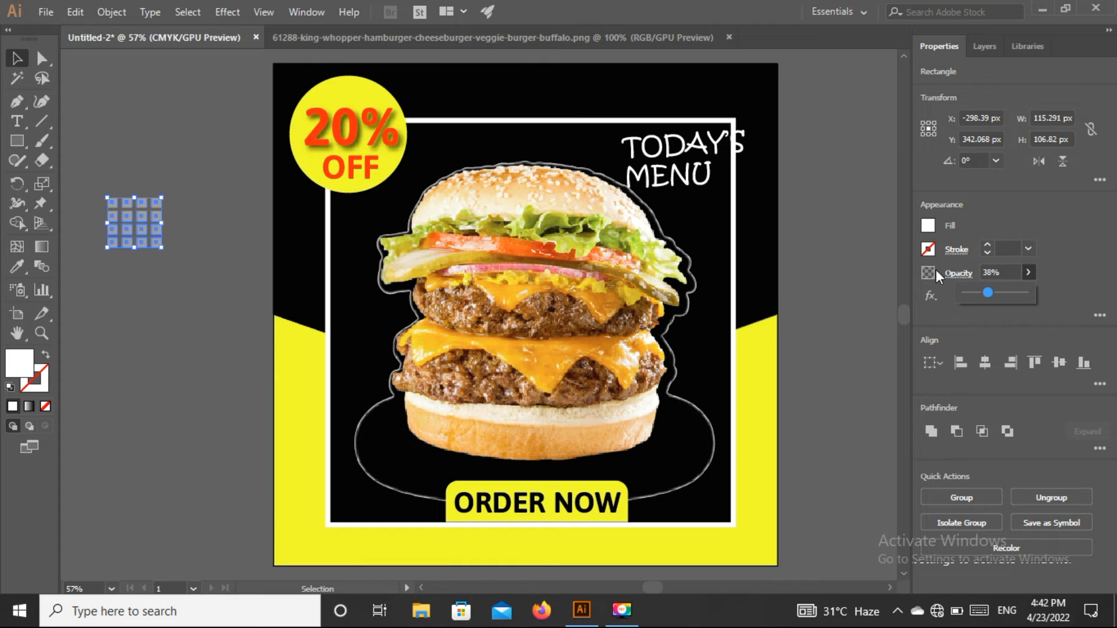
# Fill the whole square grid with yellow and deselect it.
pyautogui.click(929, 226)
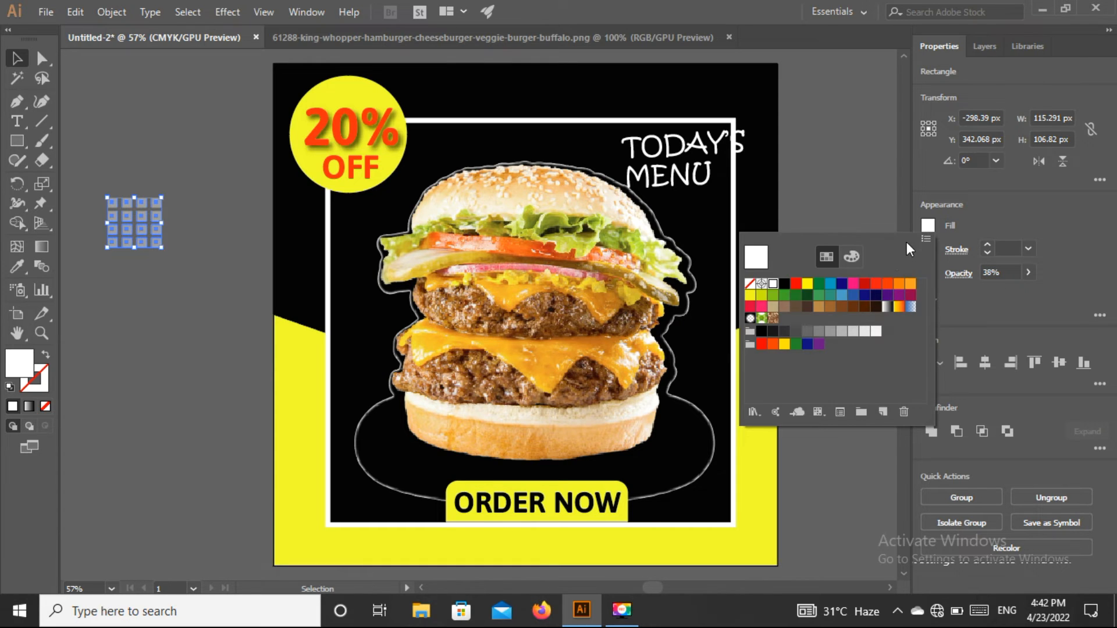
pyautogui.click(806, 285)
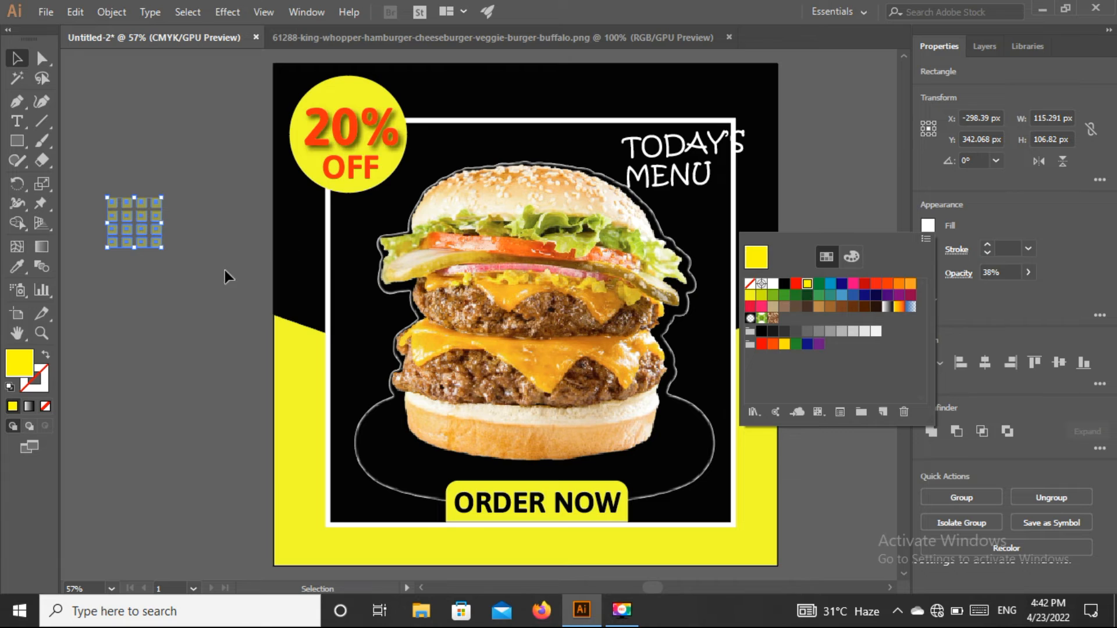
pyautogui.click(176, 292)
# Move the yellow grid into the artboard's top-right corner, enlarge it to about 268 x 249 px and deselect it.
pyautogui.click(126, 206)
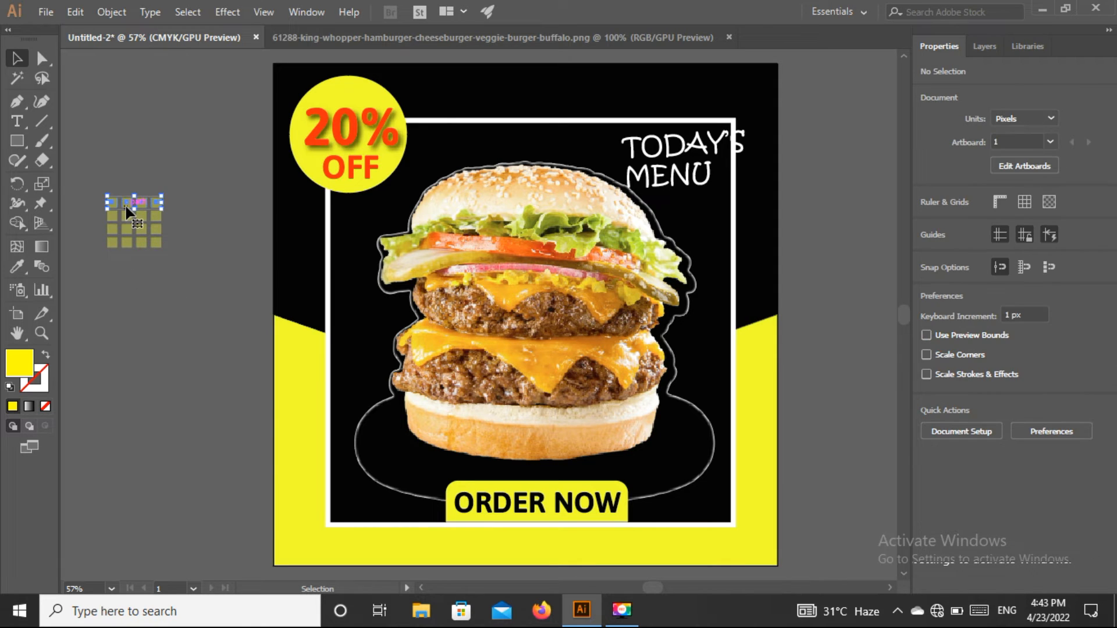
pyautogui.moveTo(90, 174); pyautogui.dragTo(225, 302)
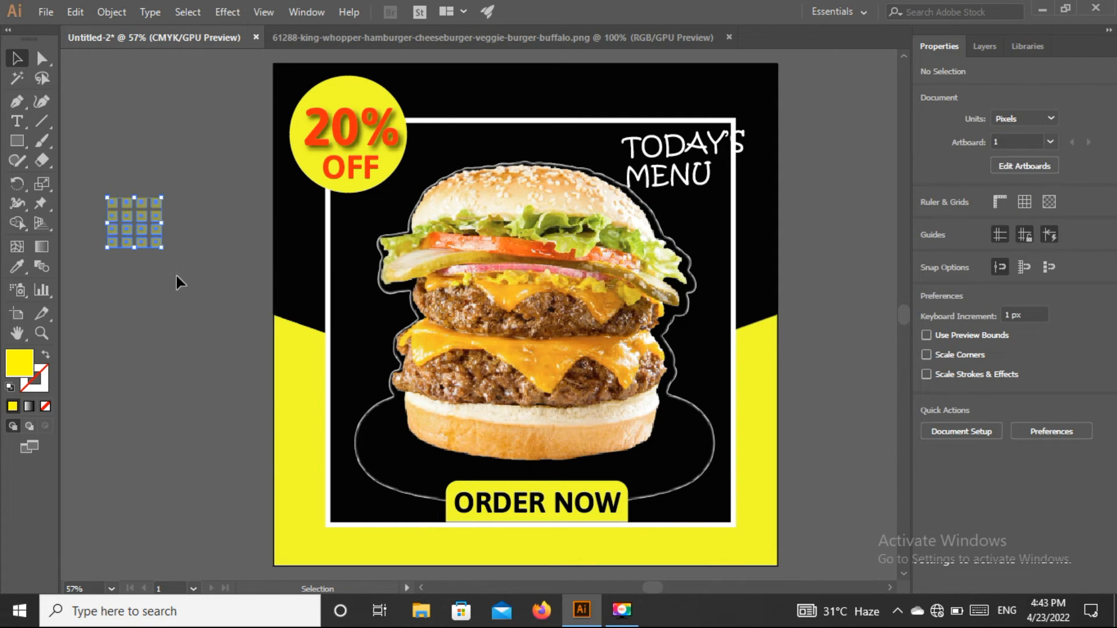
pyautogui.moveTo(161, 224); pyautogui.dragTo(630, 177)
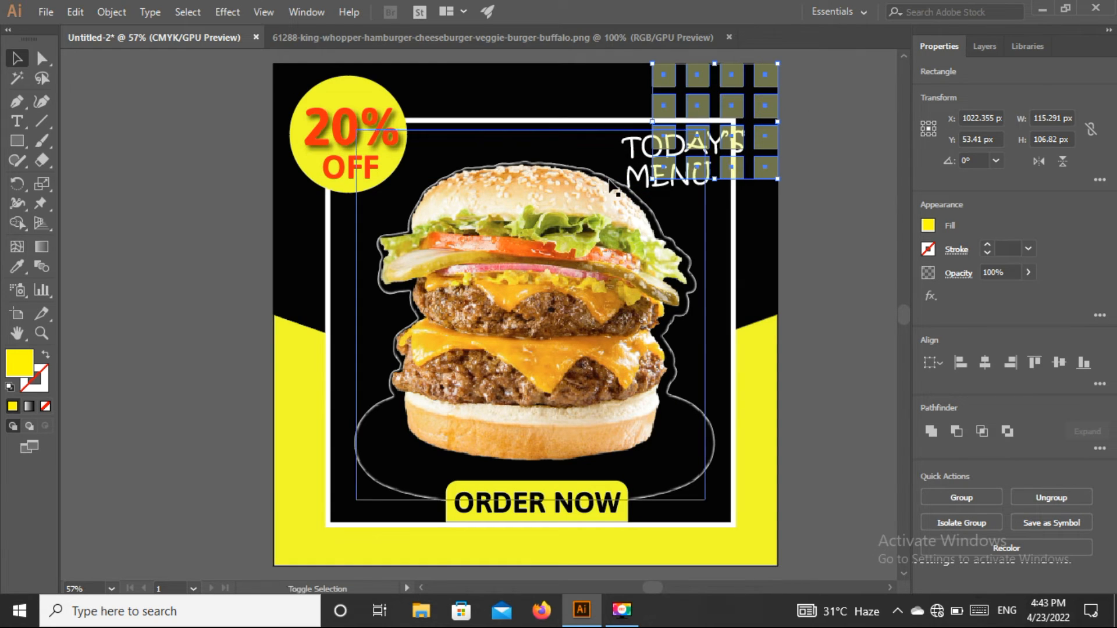
pyautogui.click(807, 168)
# Bring the "TODAY'S MENU" text to the front, above the square grid.
pyautogui.click(650, 148)
pyautogui.rightClick(651, 150)
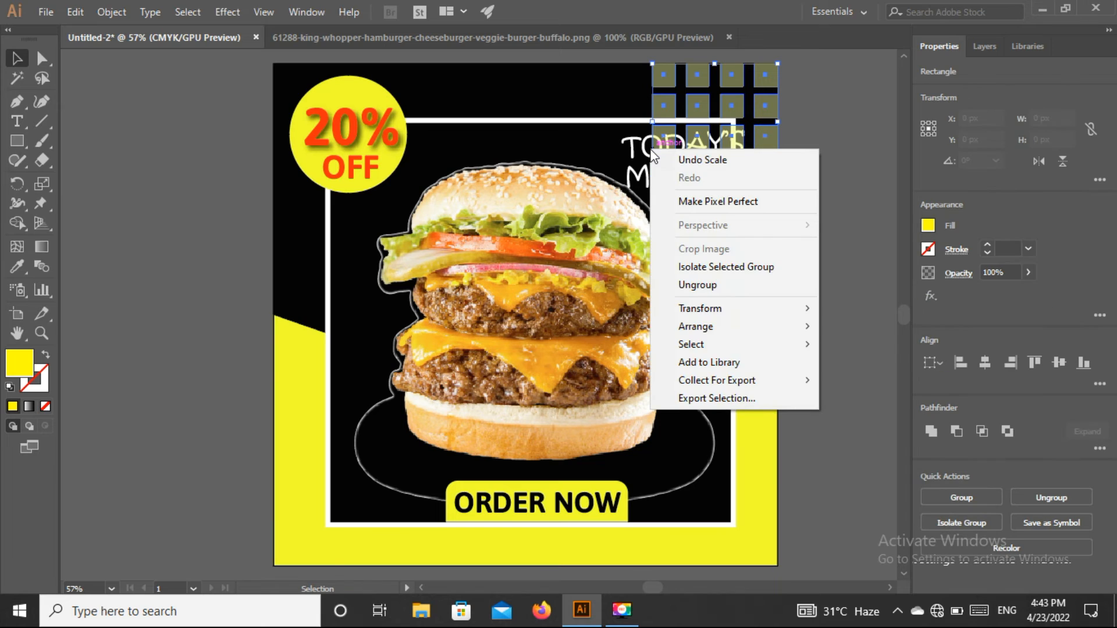
pyautogui.click(628, 146)
pyautogui.rightClick(627, 149)
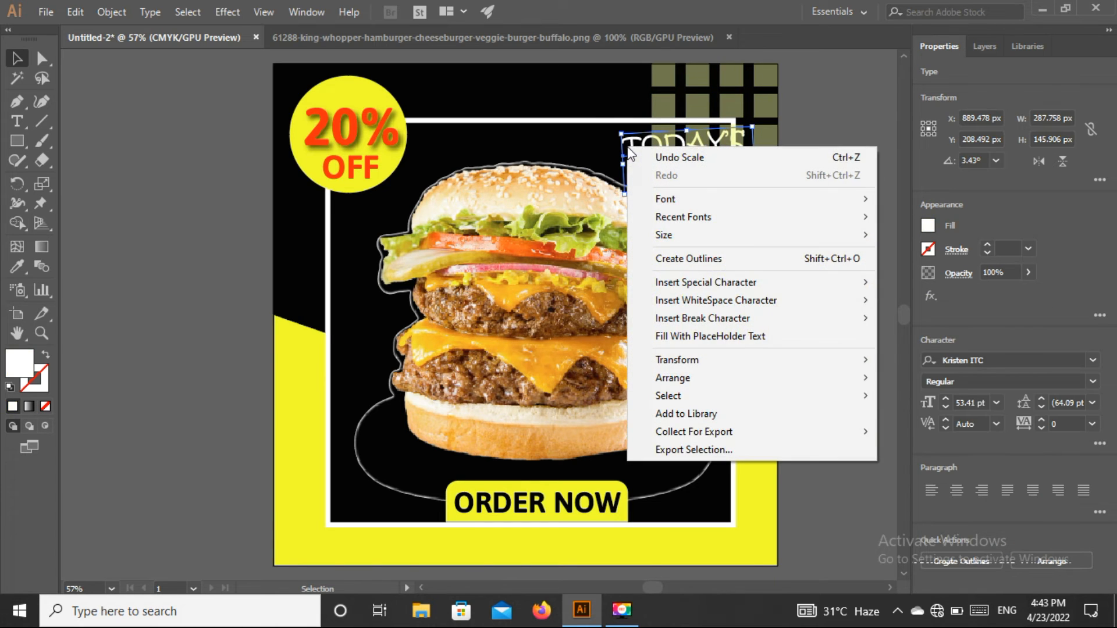
pyautogui.moveTo(799, 384)
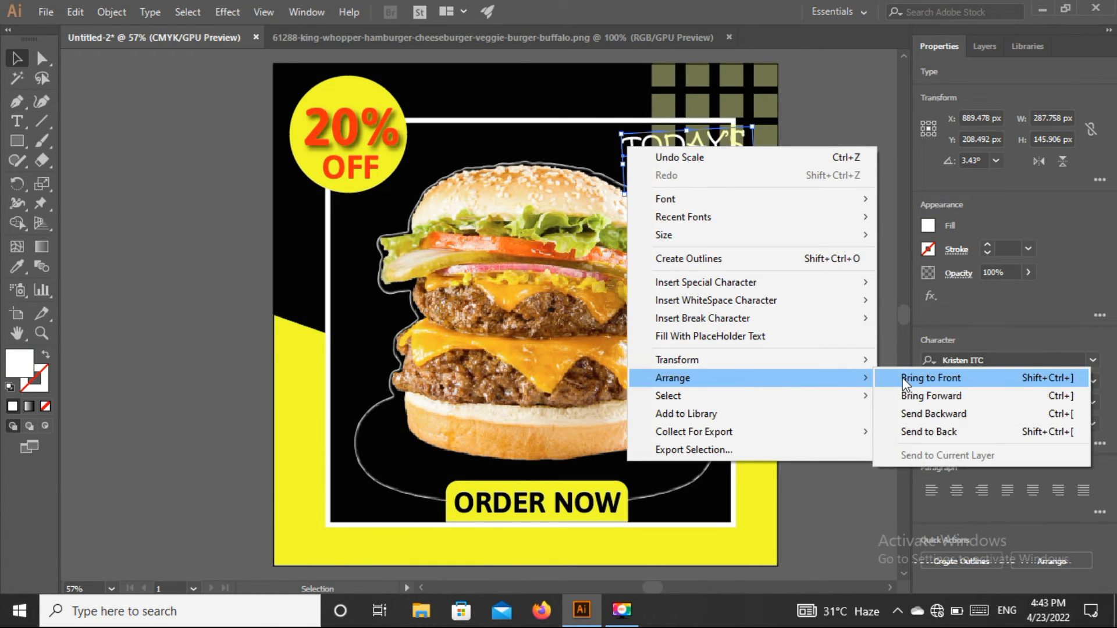
pyautogui.click(908, 379)
# Set the square grid's opacity to 75% and deselect it.
pyautogui.click(727, 81)
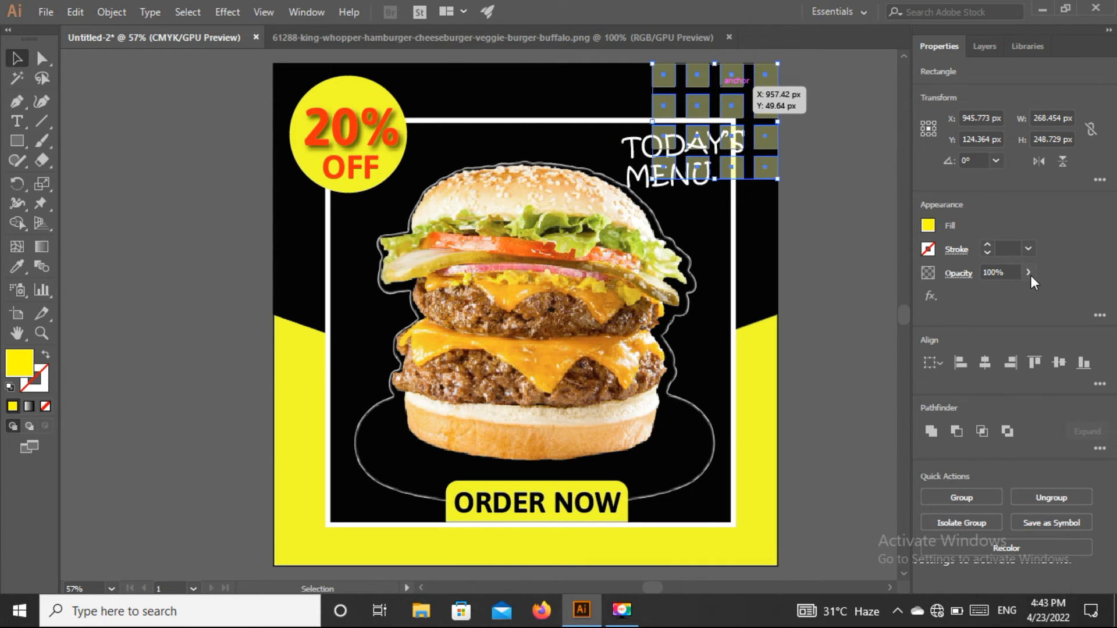
pyautogui.click(1029, 272)
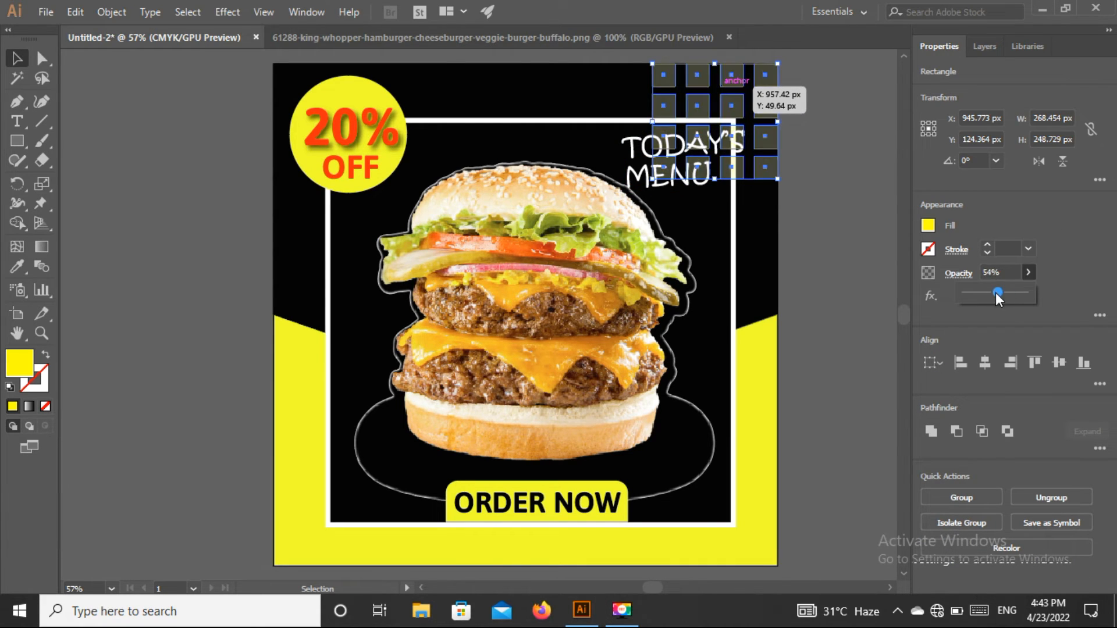
pyautogui.moveTo(1006, 292); pyautogui.dragTo(1008, 293)
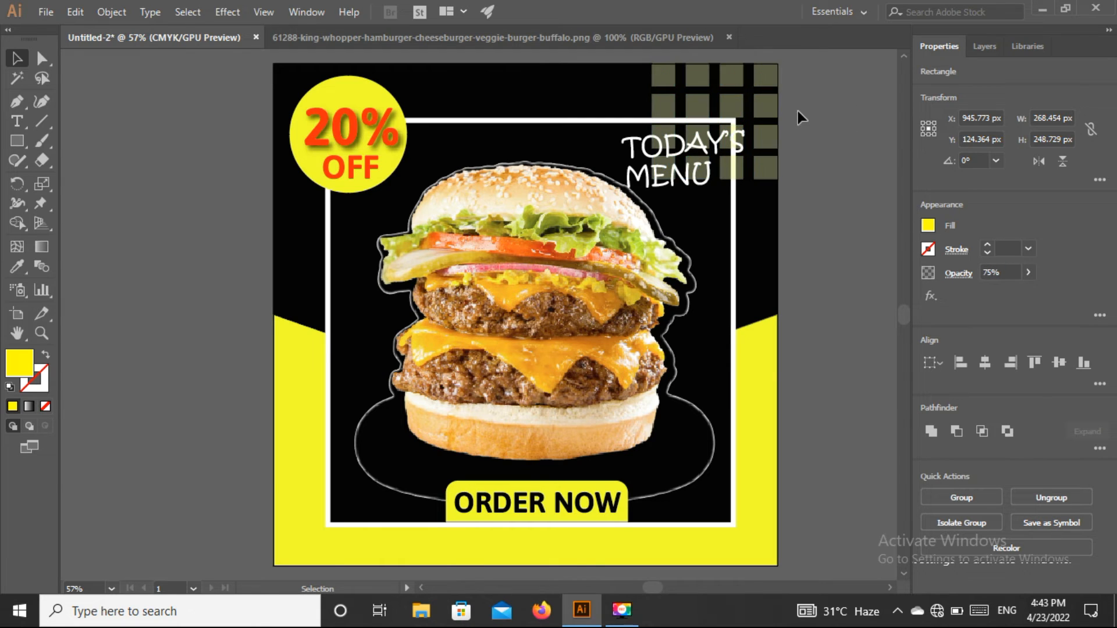
pyautogui.click(796, 110)
# Shrink the square grid to about 171 x 158 px and place it just inside the artboard's top-right corner.
pyautogui.click(669, 82)
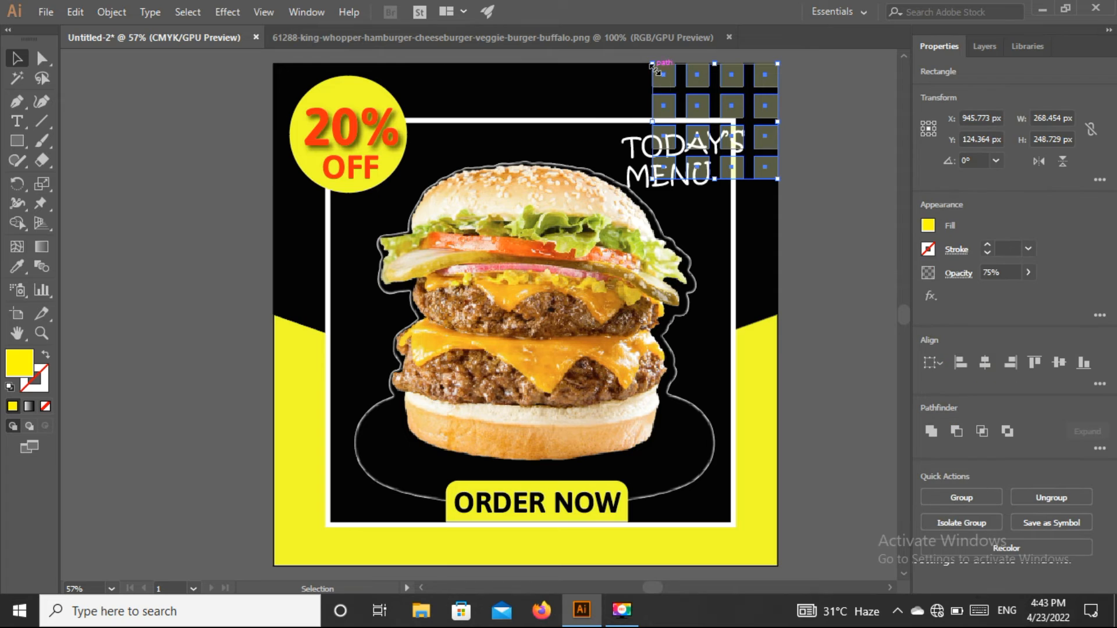
pyautogui.moveTo(654, 68); pyautogui.dragTo(698, 104)
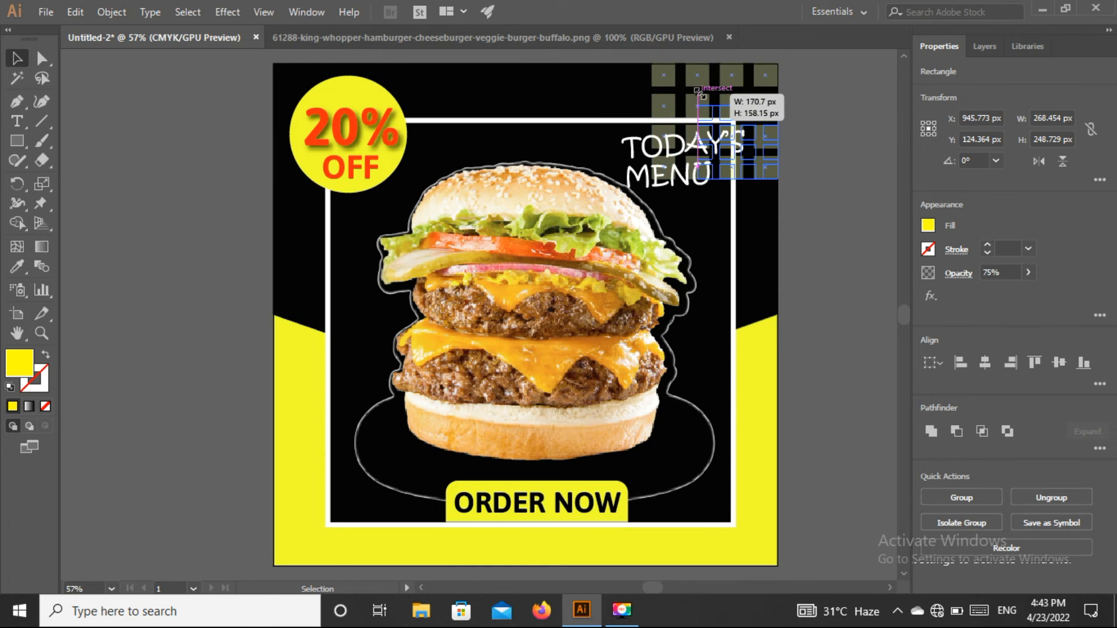
pyautogui.moveTo(775, 138); pyautogui.dragTo(767, 97)
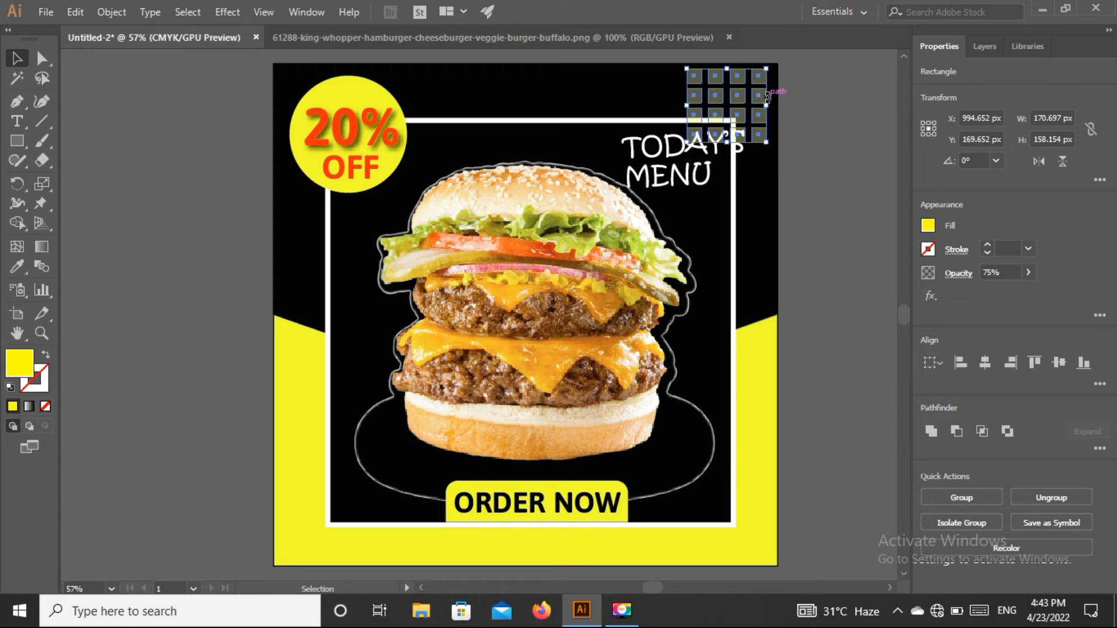
# Lower the square grid's opacity to 35% and deselect it.
pyautogui.click(1028, 272)
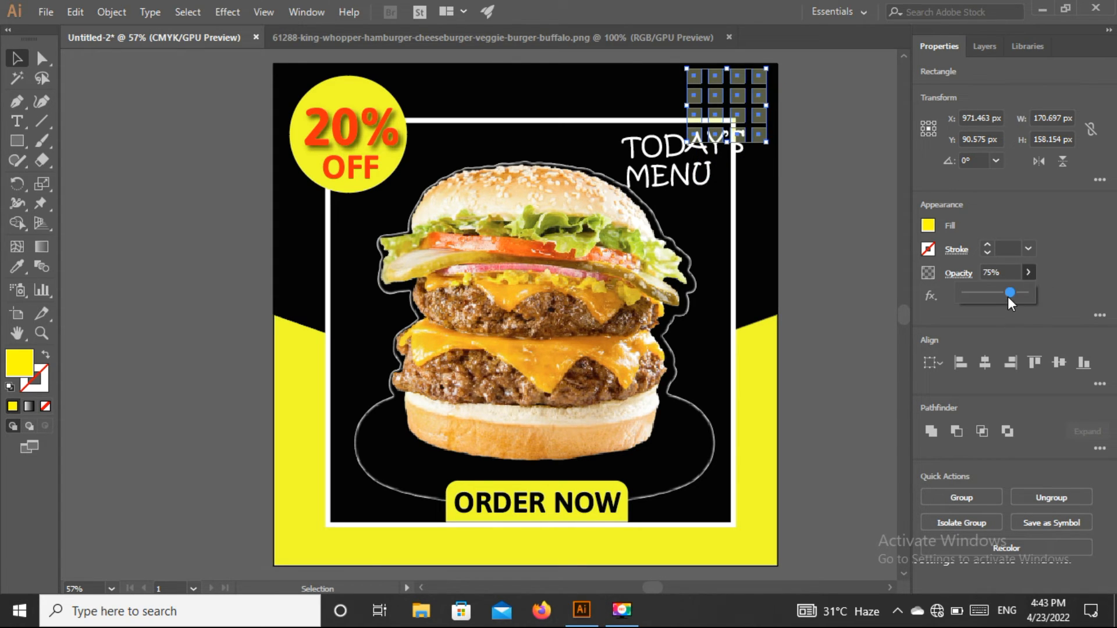
pyautogui.moveTo(983, 295); pyautogui.dragTo(983, 295)
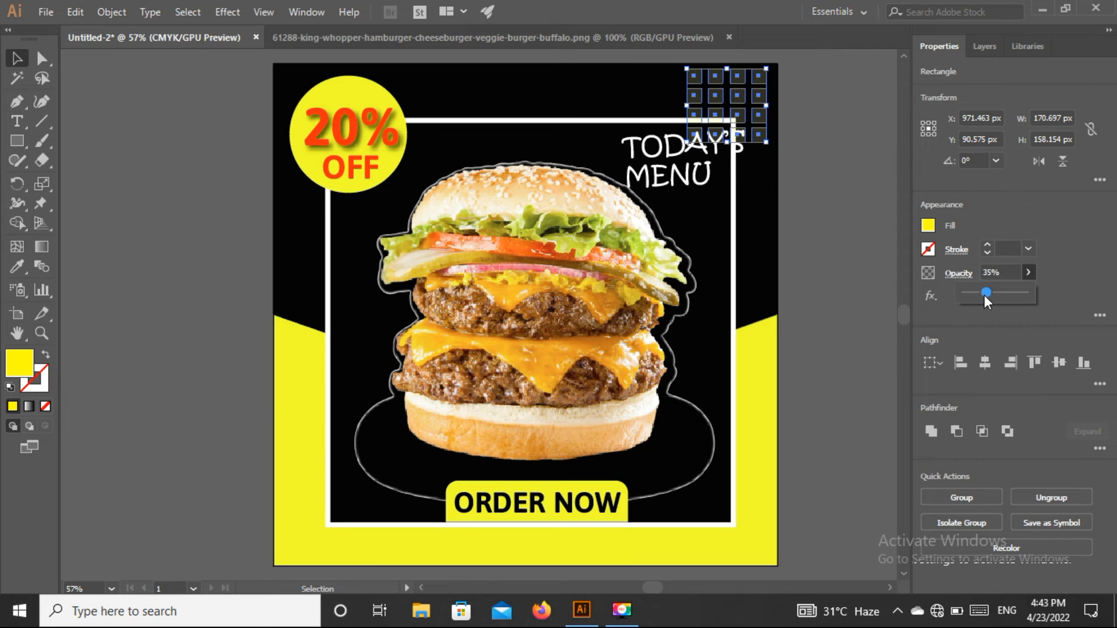
pyautogui.click(868, 260)
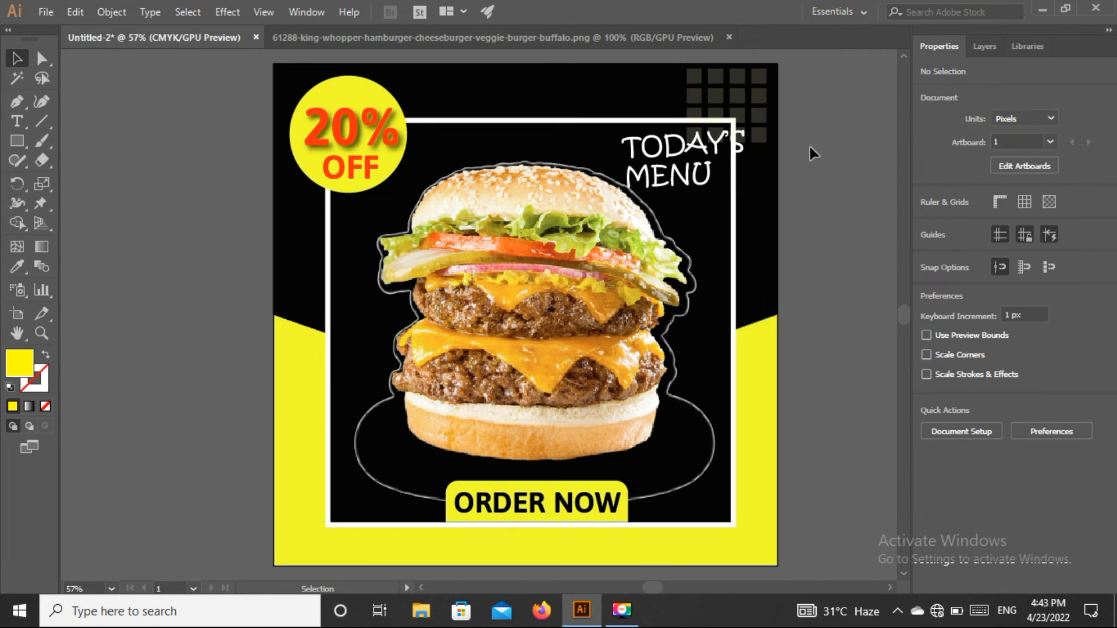
# Duplicate the faded square grid onto the black area below the "20% OFF" badge and deselect the copy.
pyautogui.click(762, 119)
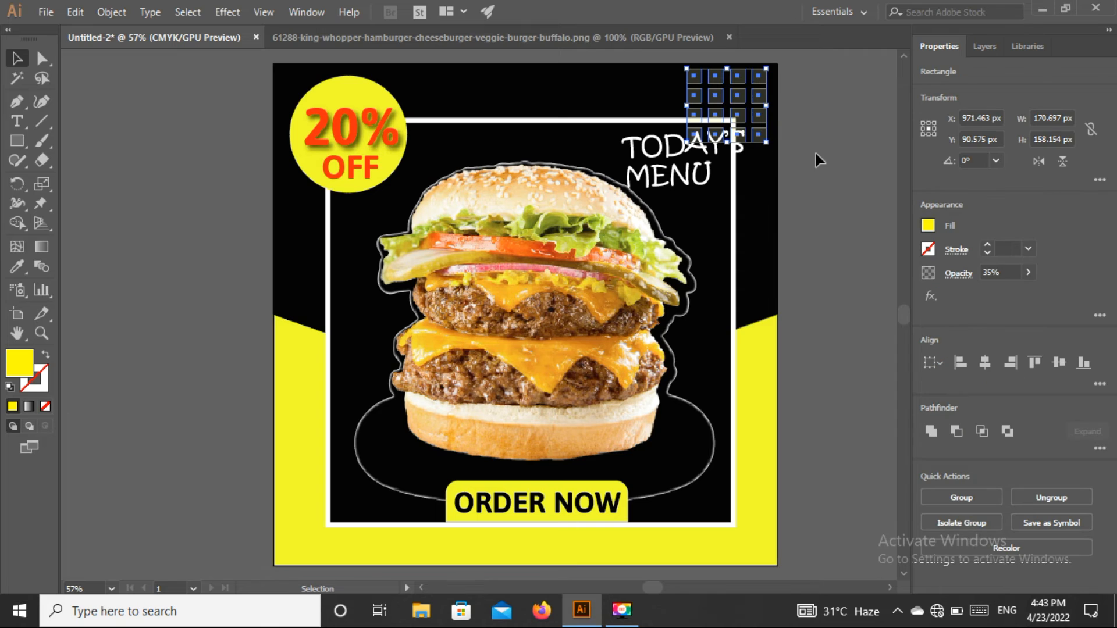
pyautogui.click(864, 209)
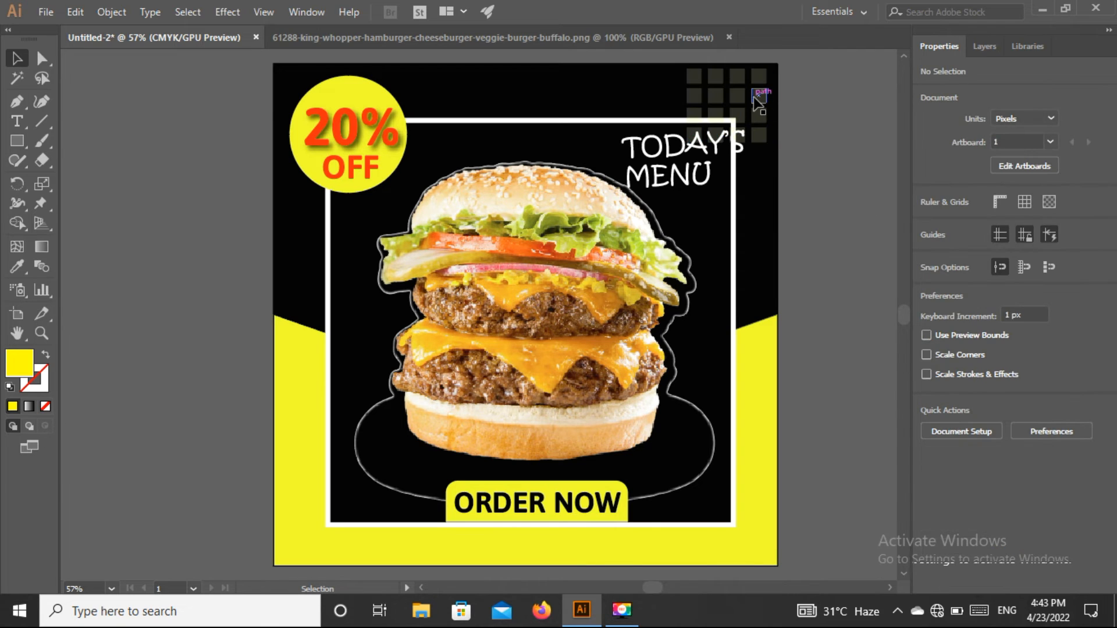
pyautogui.moveTo(759, 103); pyautogui.dragTo(358, 266)
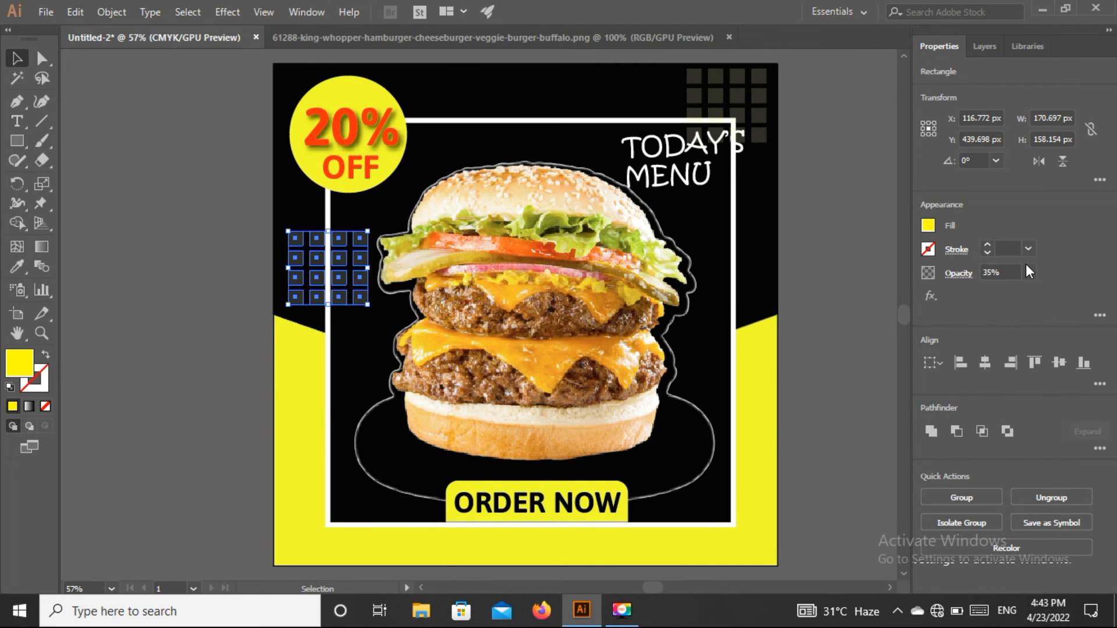
pyautogui.click(832, 253)
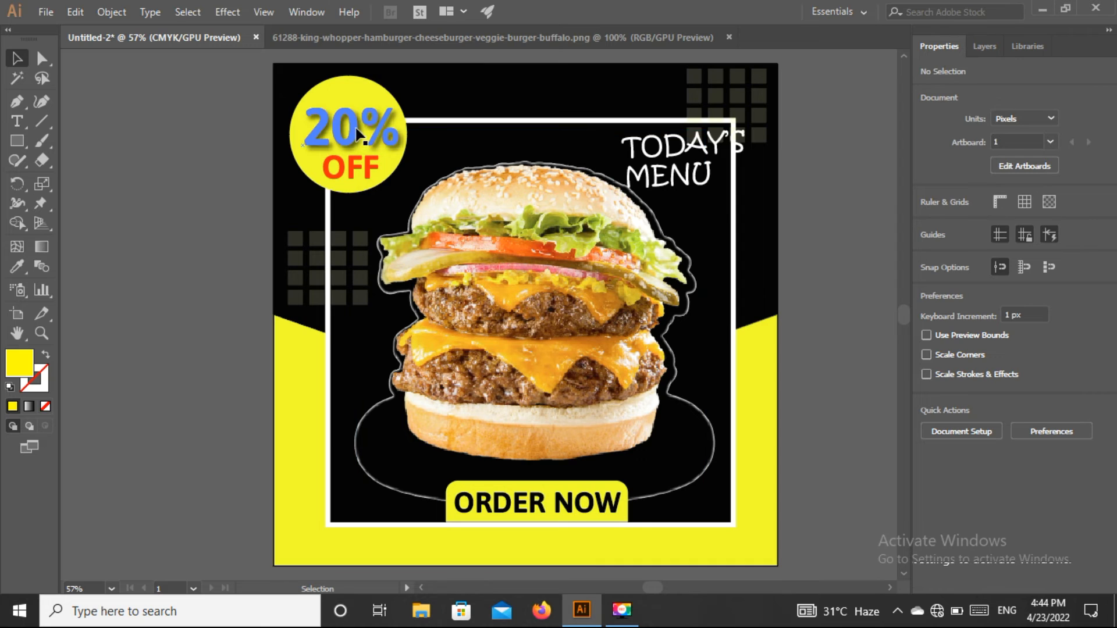
# Scale the burger image down to about 695 x 738 px and center it horizontally on the artboard.
pyautogui.click(442, 197)
pyautogui.moveTo(356, 129); pyautogui.dragTo(381, 156)
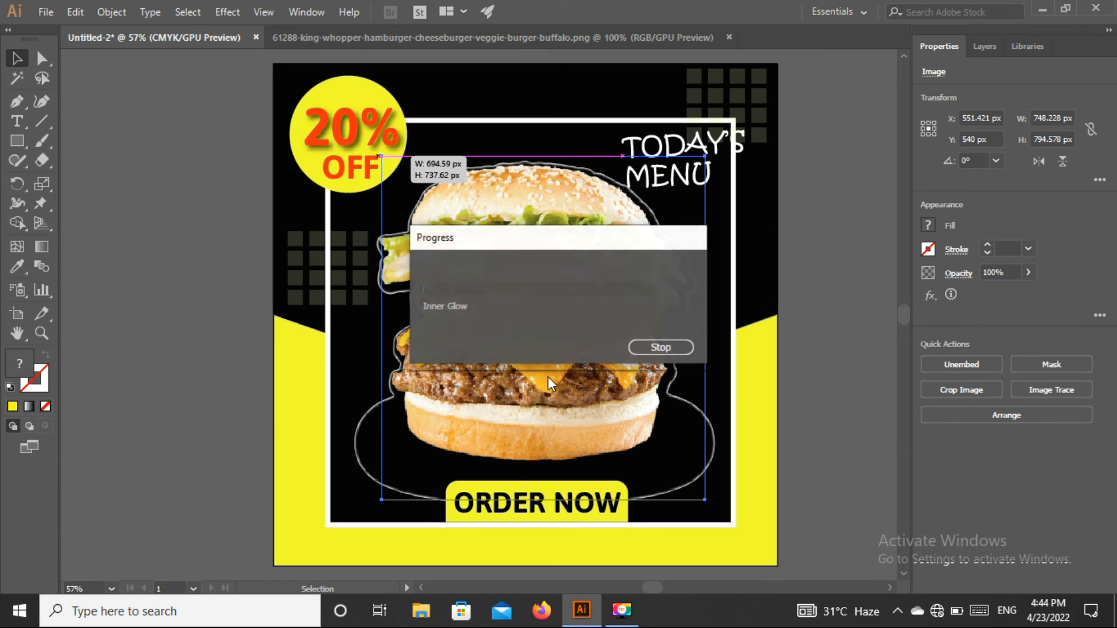
pyautogui.moveTo(551, 319); pyautogui.dragTo(534, 318)
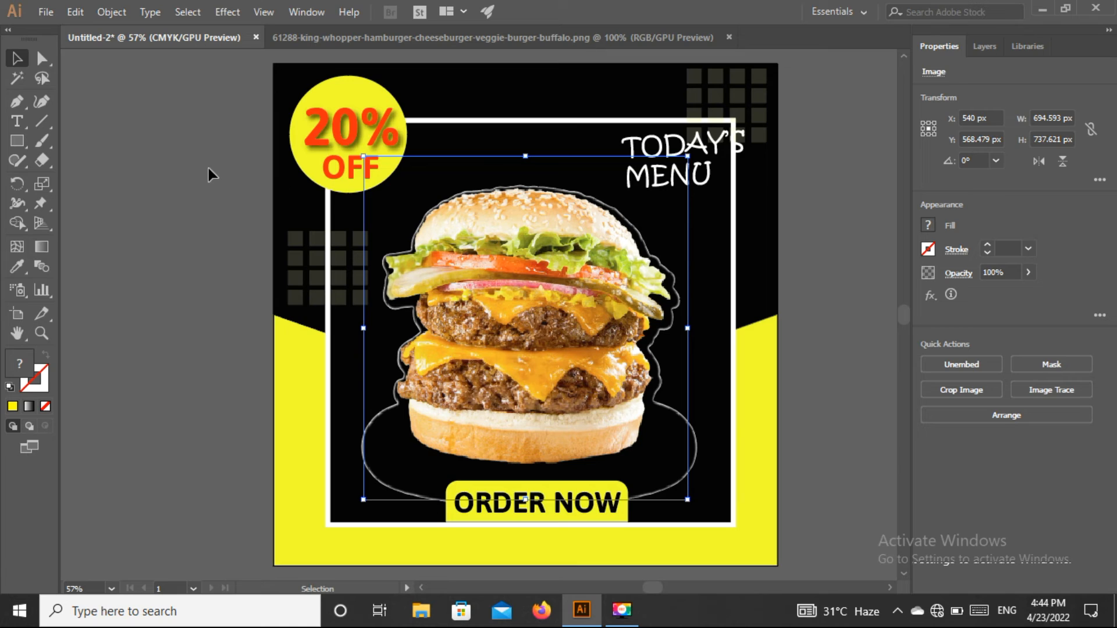
pyautogui.click(208, 169)
# Add the two-line text "Delicious Burger" beside the artboard with the Type tool and select it as an object.
pyautogui.click(17, 121)
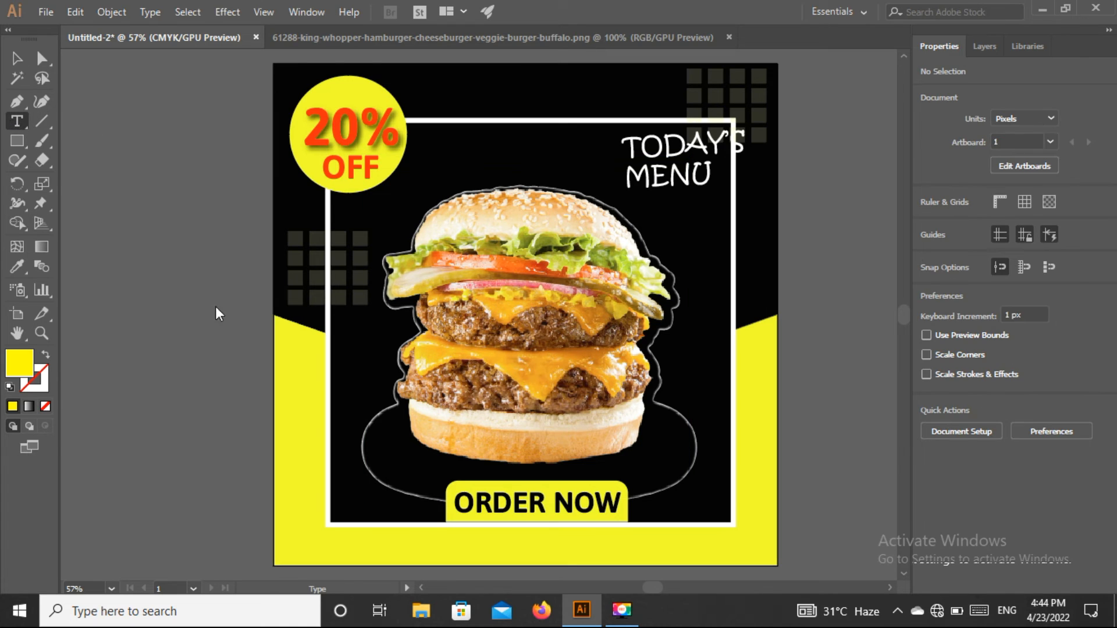
pyautogui.click(101, 331)
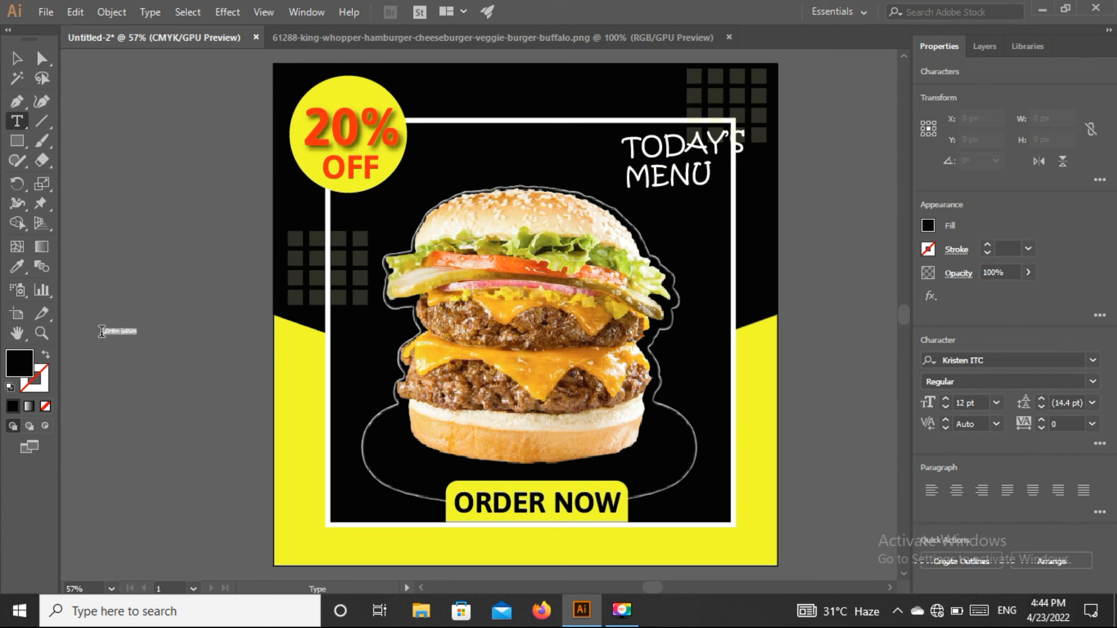
pyautogui.write('W')
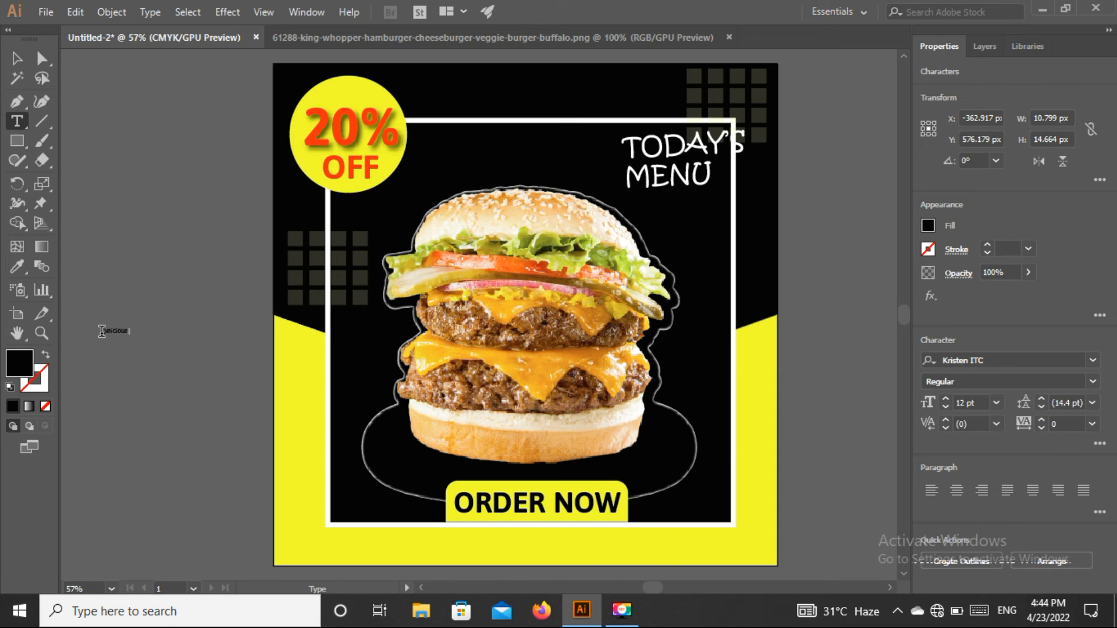
pyautogui.press('Escape')
pyautogui.click(17, 58)
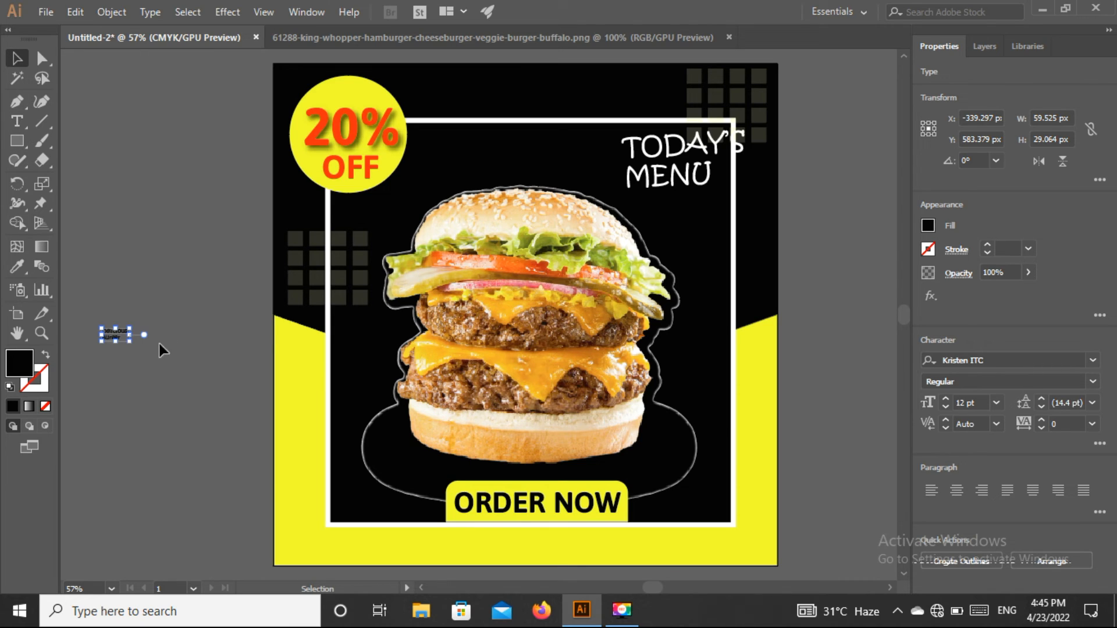
# Enlarge the "Delicious Burger" text to about 459 x 224 px, place it above the burger and fill it with white.
pyautogui.moveTo(132, 345); pyautogui.dragTo(429, 464)
pyautogui.moveTo(260, 366); pyautogui.dragTo(562, 106)
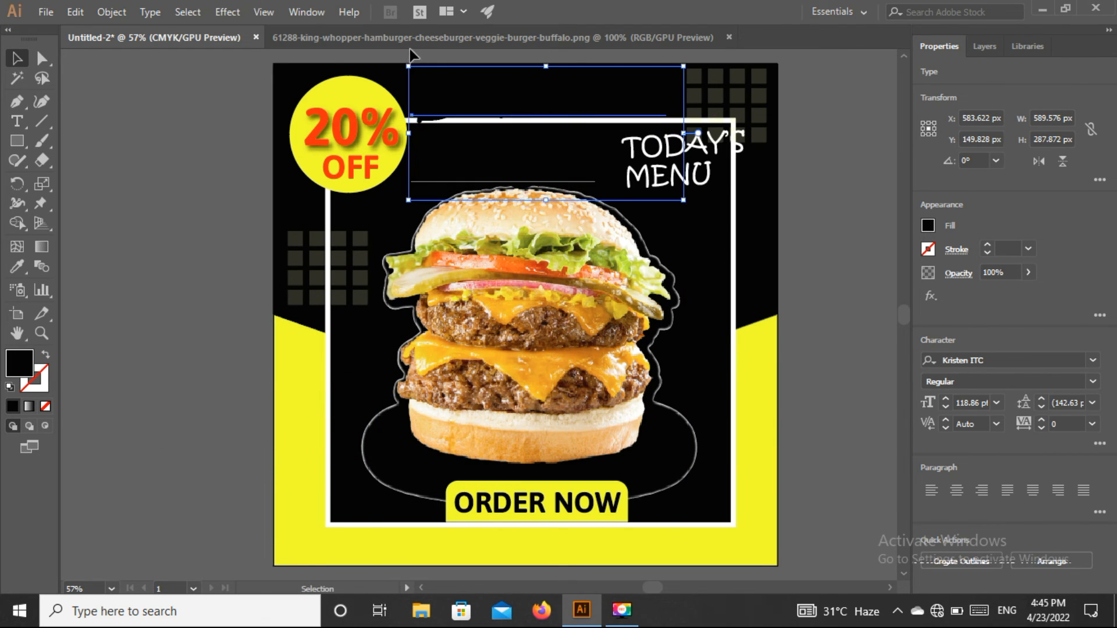
pyautogui.moveTo(407, 62); pyautogui.dragTo(469, 95)
pyautogui.moveTo(562, 121); pyautogui.dragTo(523, 100)
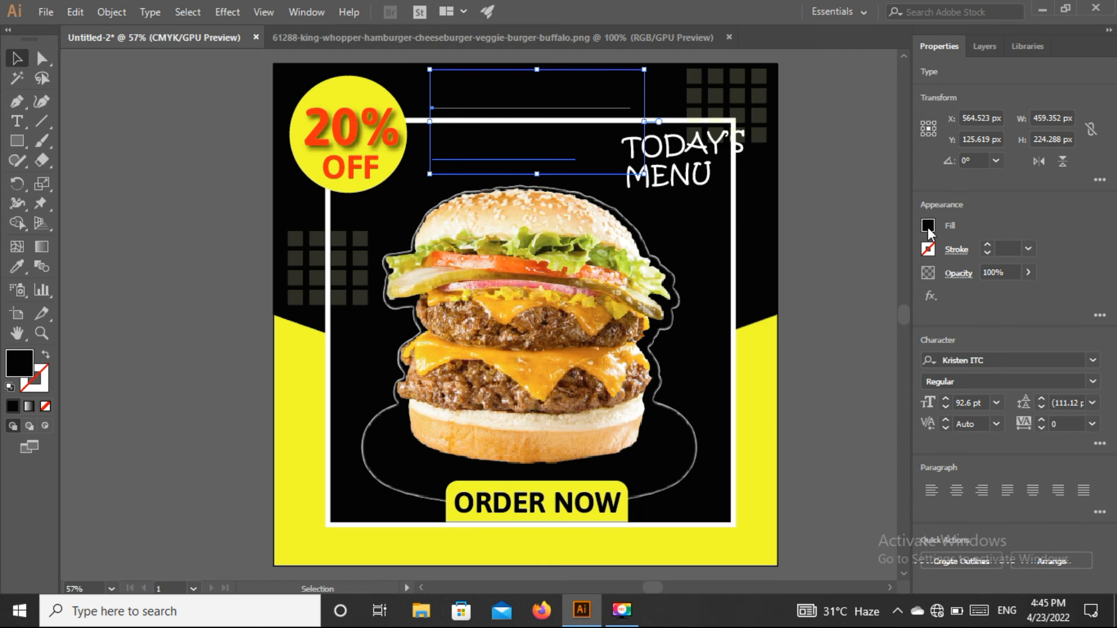
pyautogui.click(927, 225)
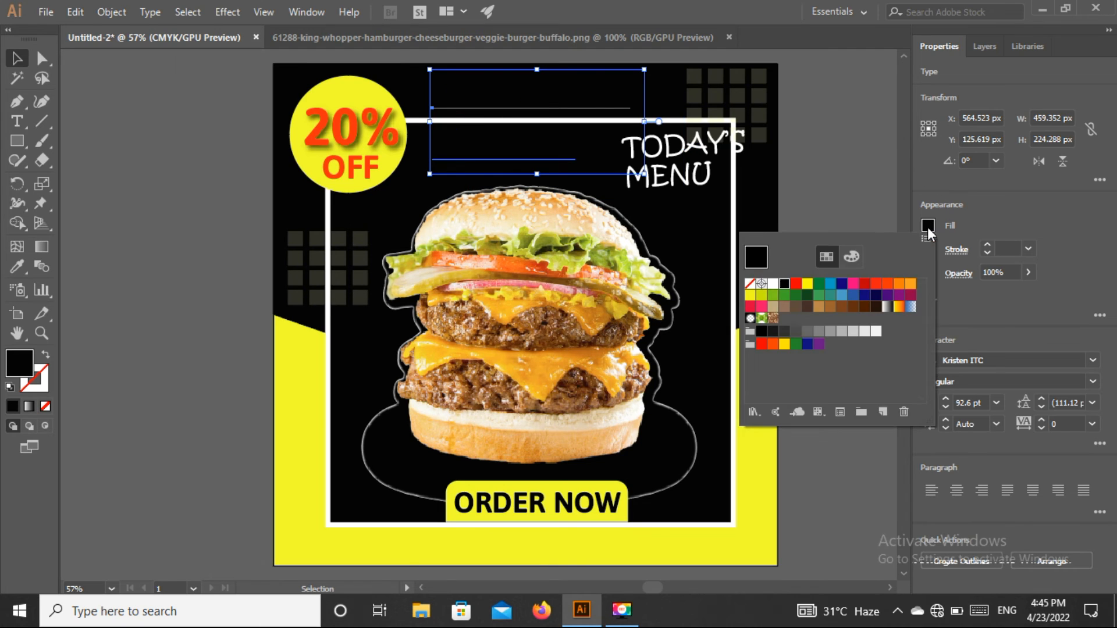
pyautogui.click(773, 284)
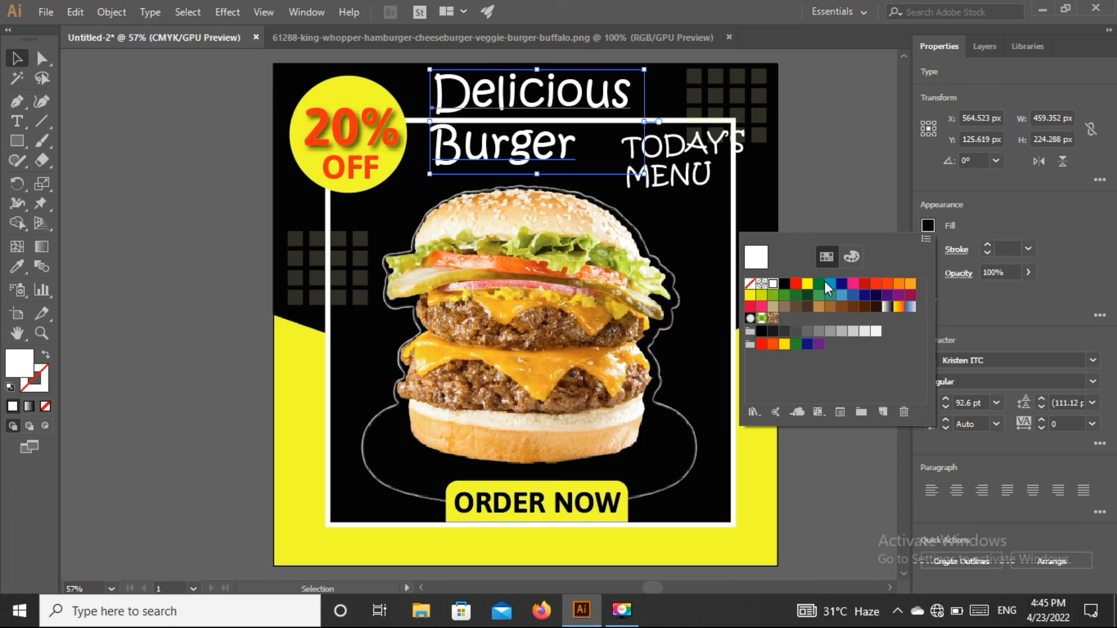
# Fill the "Delicious Burger" text with CMYK Yellow, scale it down to about 399 x 195 px and reposition it above the burger.
pyautogui.click(807, 284)
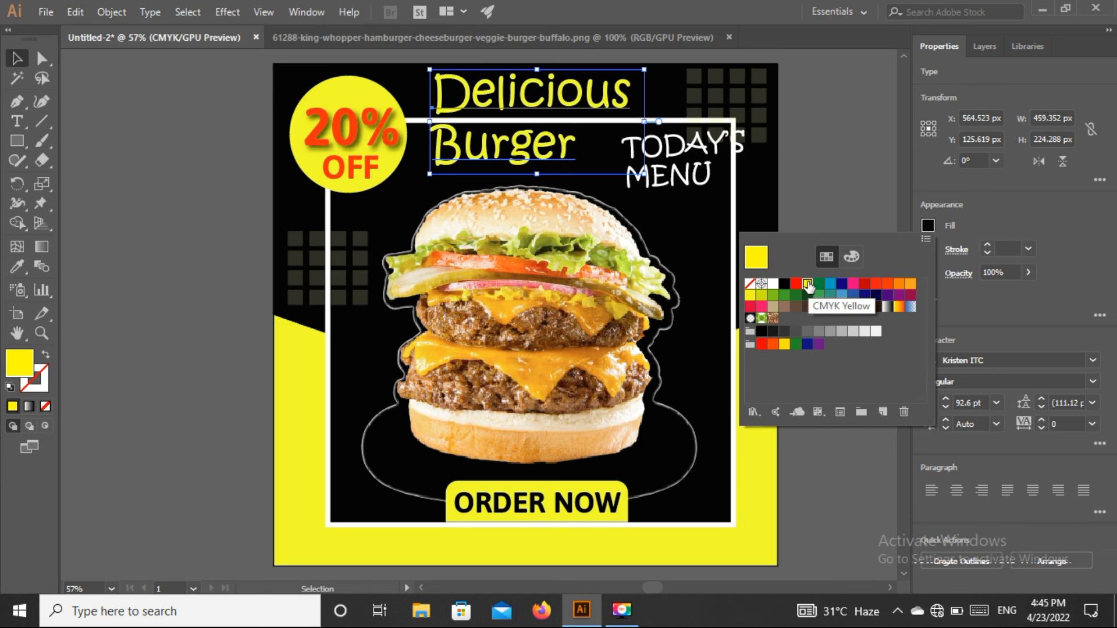
pyautogui.click(885, 175)
pyautogui.click(460, 90)
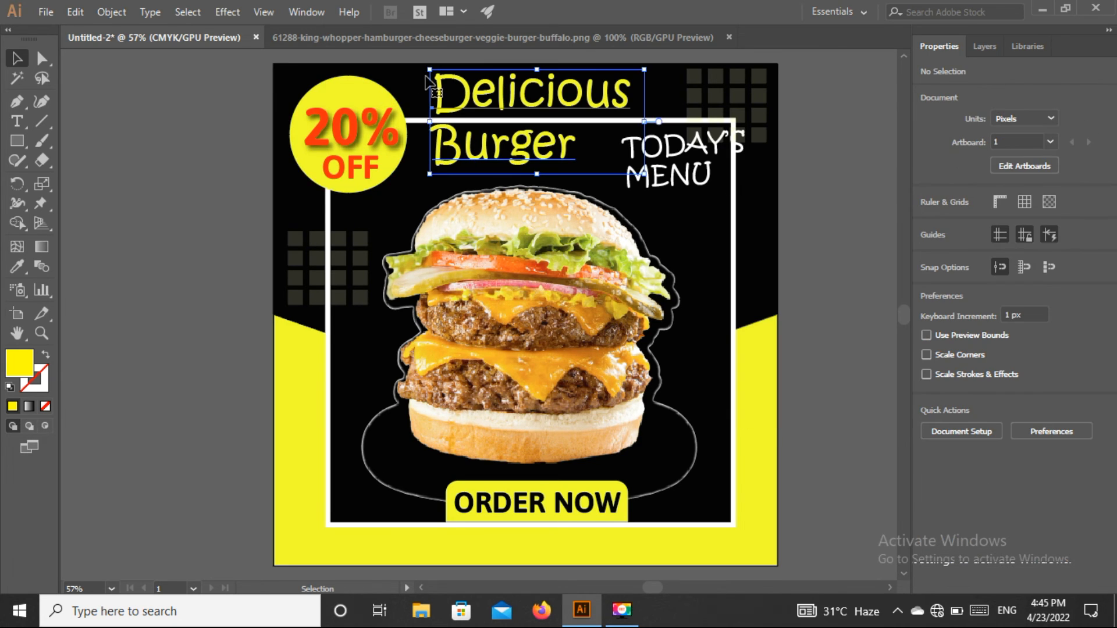
pyautogui.moveTo(431, 68); pyautogui.dragTo(458, 83)
pyautogui.moveTo(541, 105); pyautogui.dragTo(519, 99)
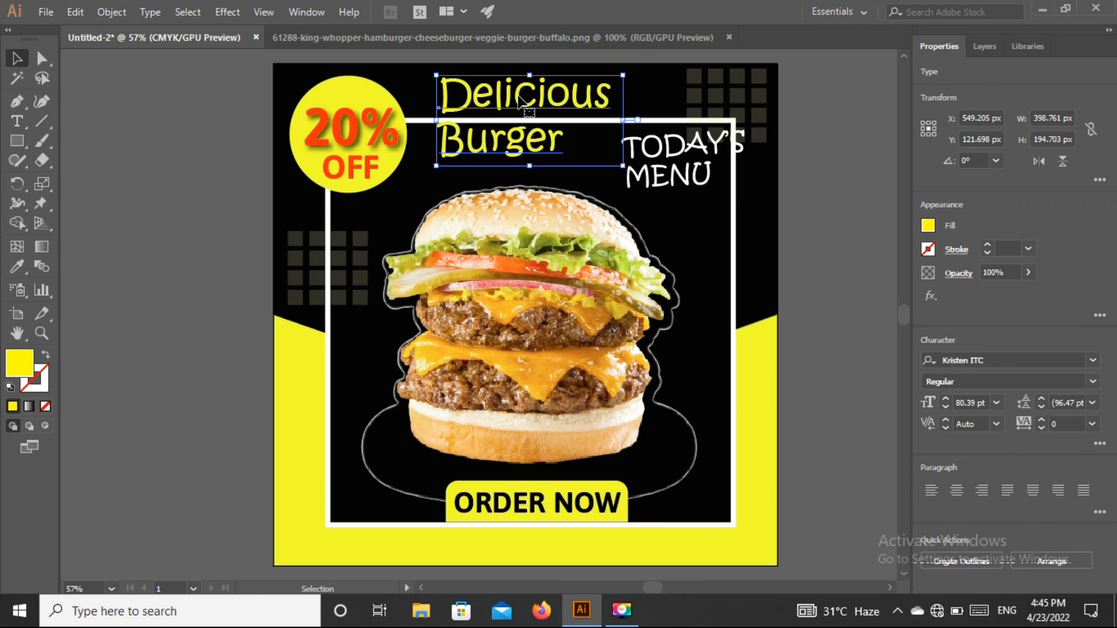
pyautogui.click(849, 120)
# Move the "Delicious Burger" text over the gap in the white frame above the burger and bring it to the front.
pyautogui.click(534, 113)
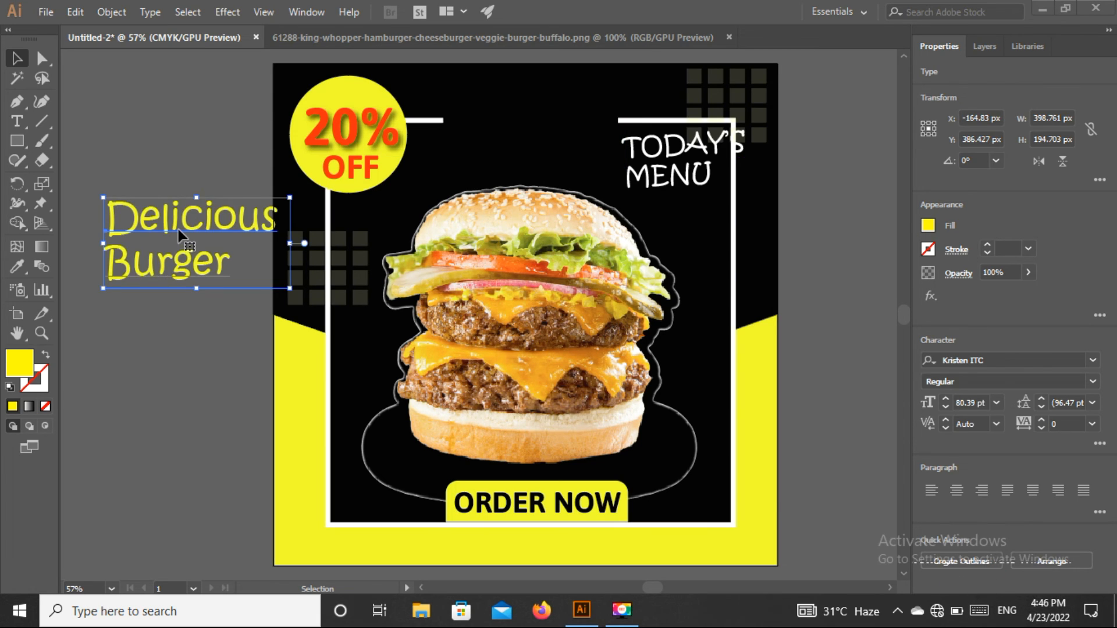
pyautogui.moveTo(178, 229); pyautogui.dragTo(570, 91)
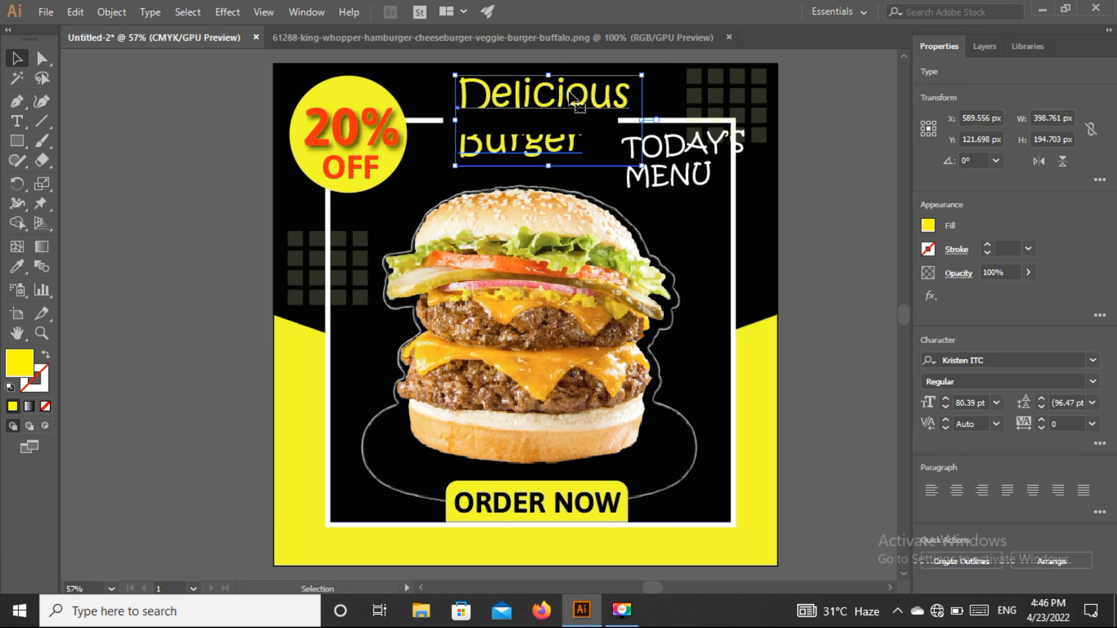
pyautogui.rightClick(534, 86)
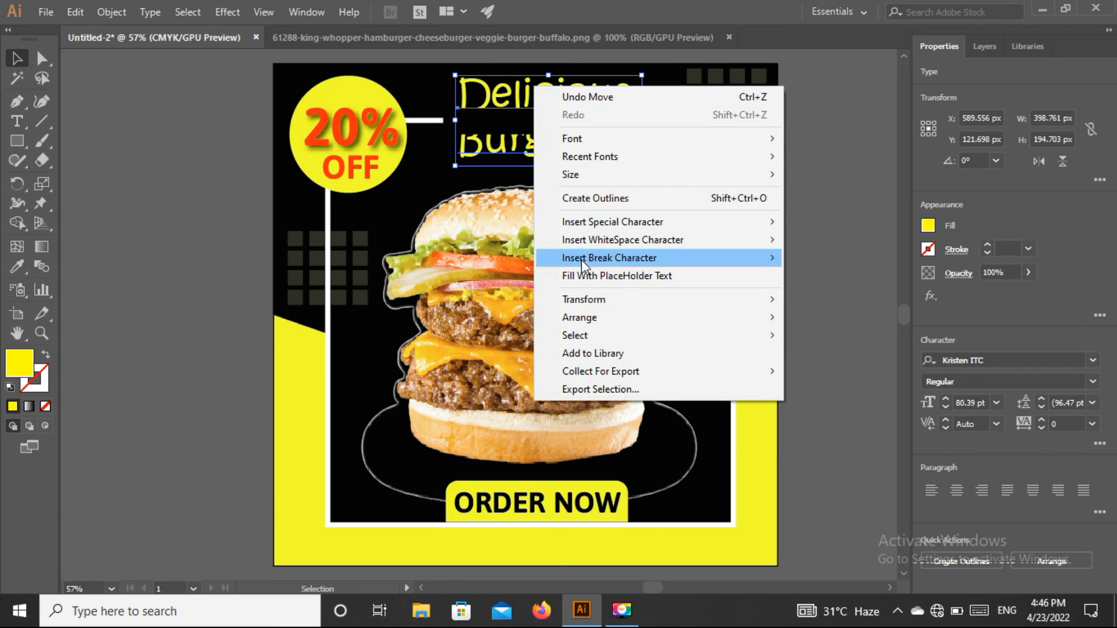
pyautogui.moveTo(675, 316)
pyautogui.click(836, 317)
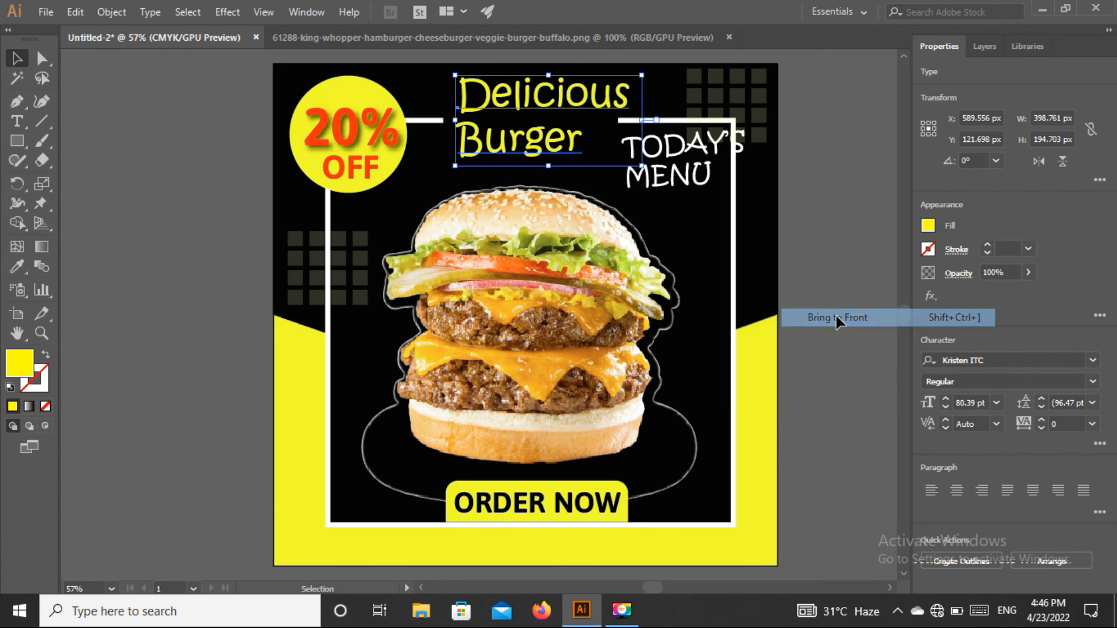
pyautogui.click(806, 198)
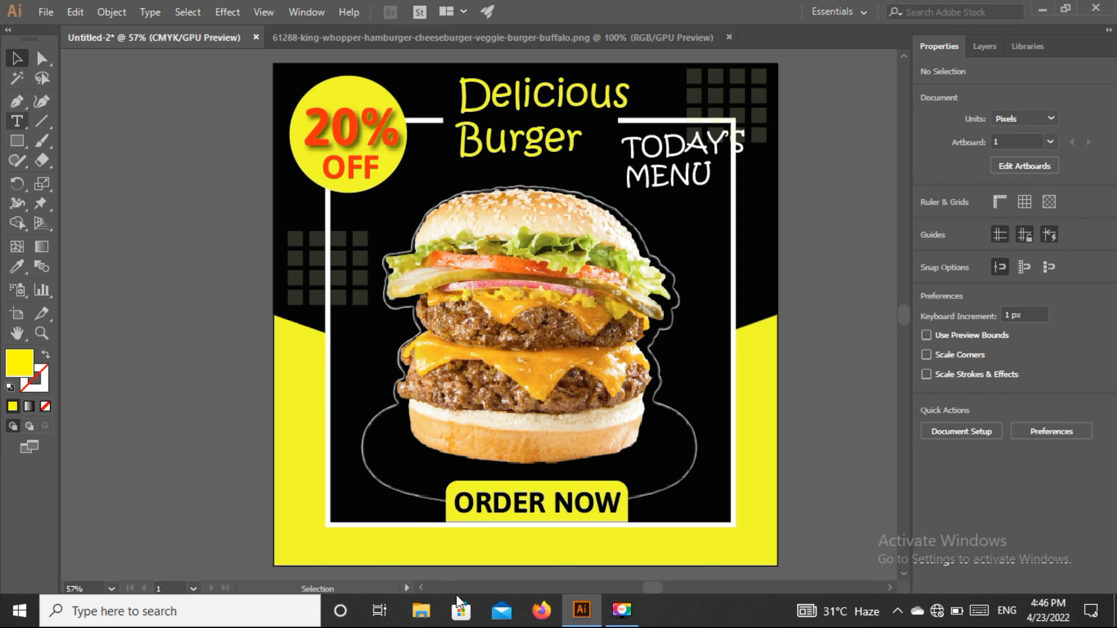
pyautogui.click(379, 542)
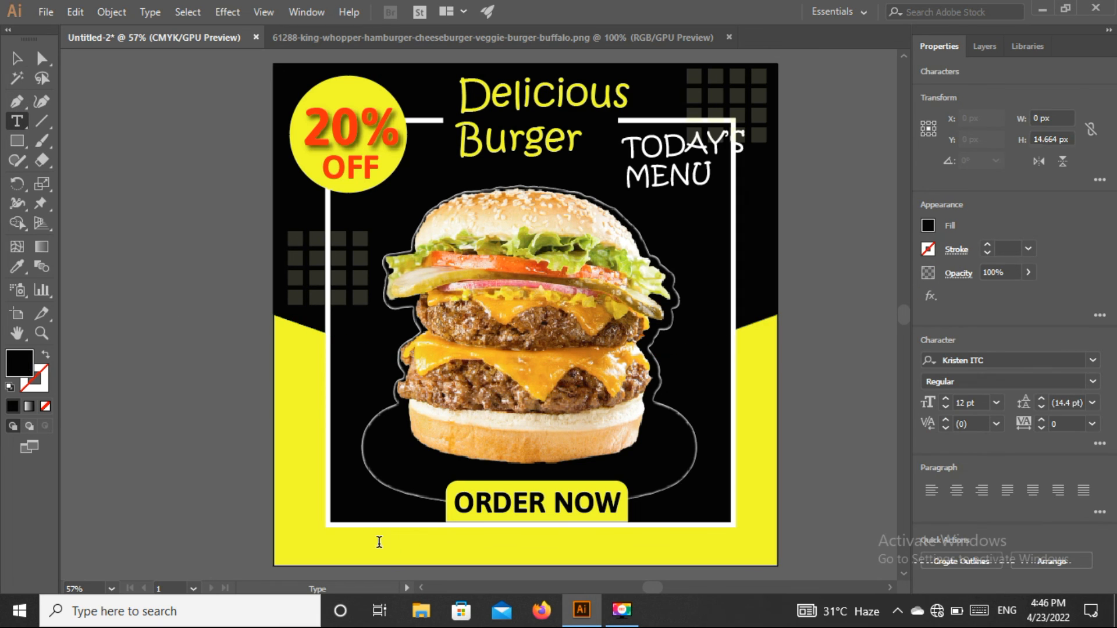
pyautogui.write('www')
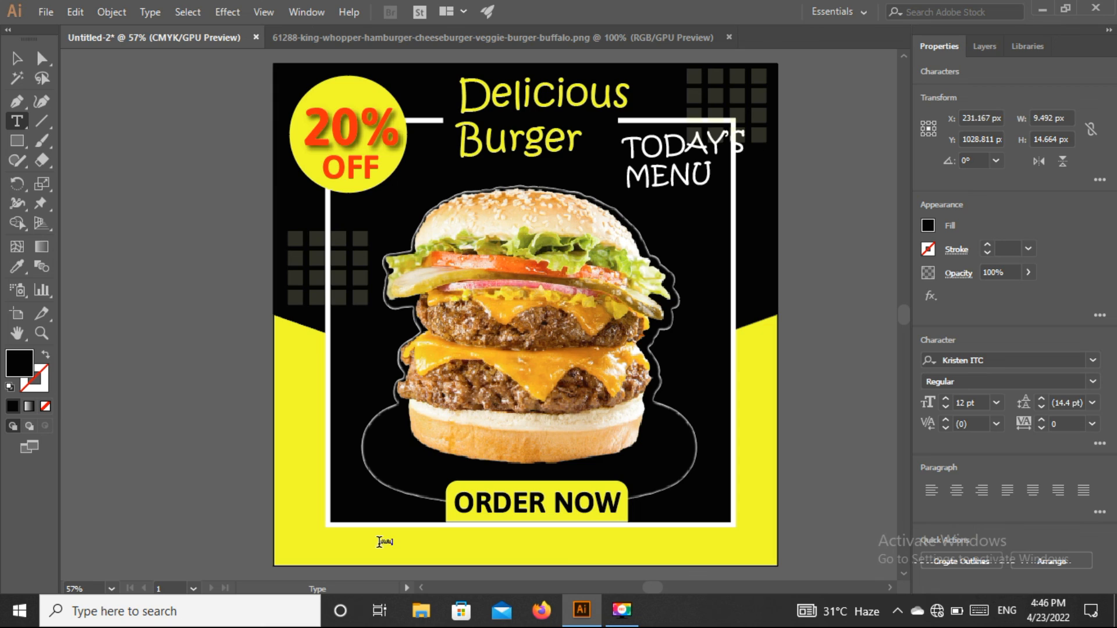
pyautogui.write('www')
pyautogui.write('www')
pyautogui.click(17, 58)
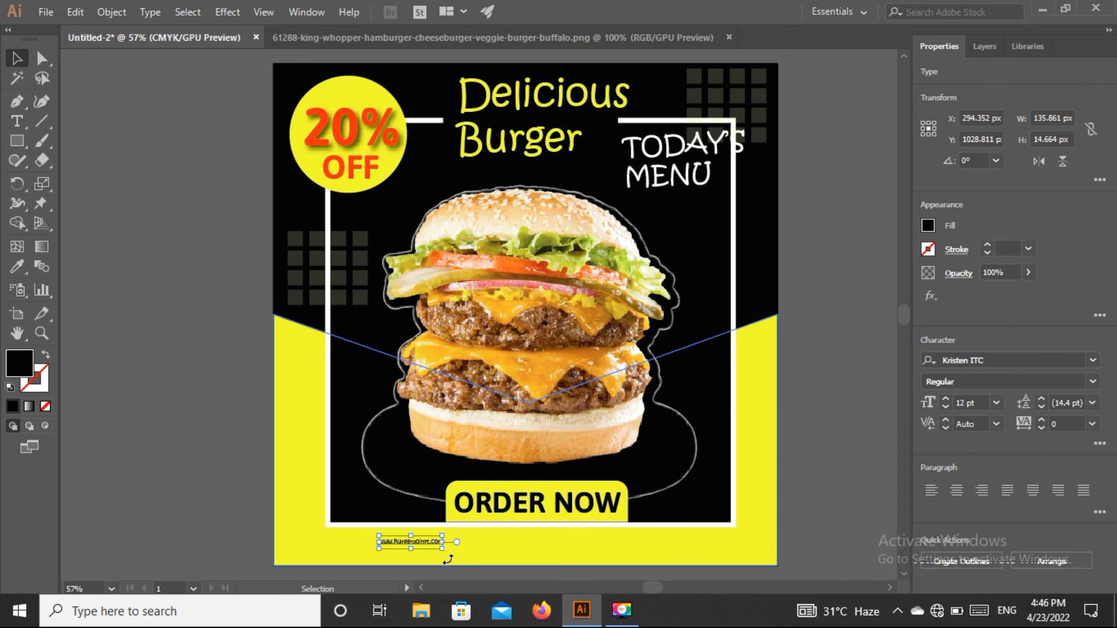
# Enlarge the website text to about 558 x 60 px and center it below the "ORDER NOW" button.
pyautogui.moveTo(444, 549); pyautogui.dragTo(587, 429)
pyautogui.moveTo(498, 368); pyautogui.dragTo(544, 368)
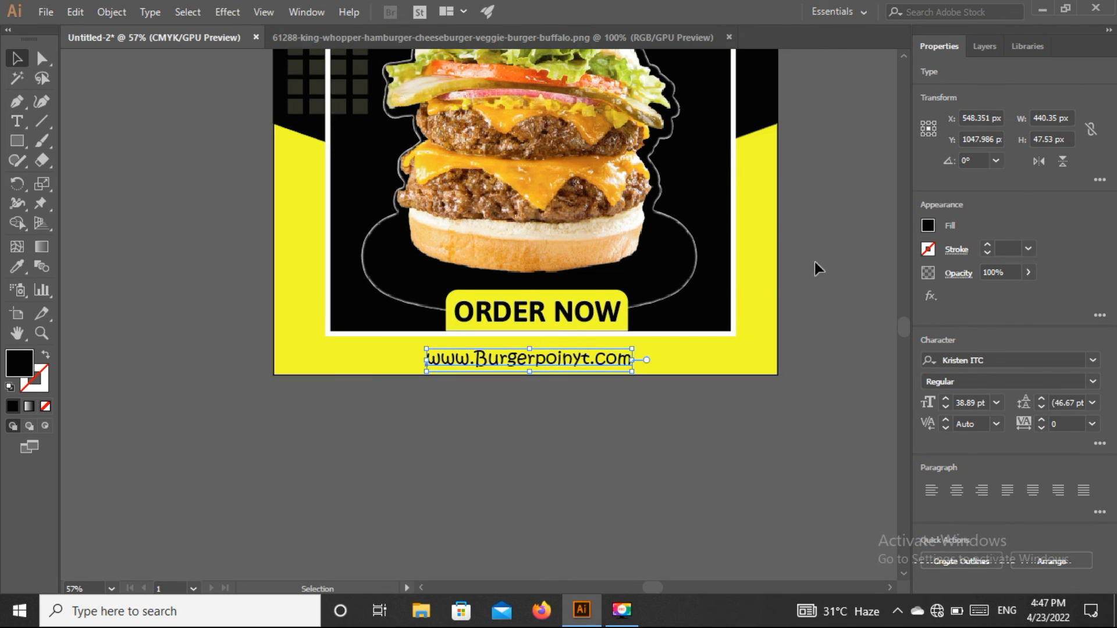
pyautogui.moveTo(426, 348); pyautogui.dragTo(373, 326)
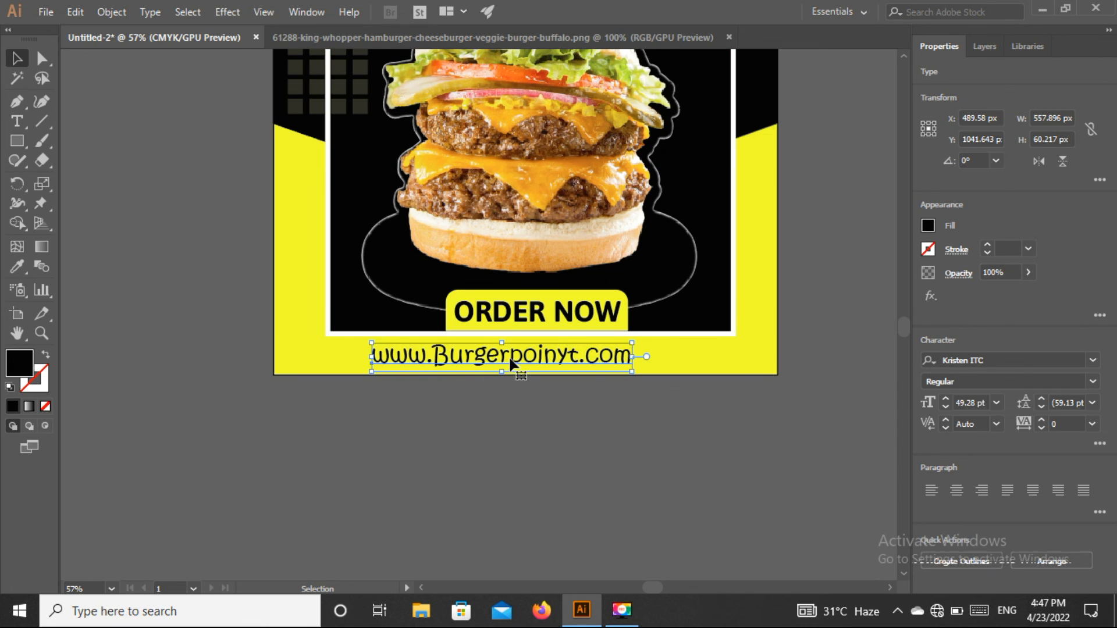
pyautogui.moveTo(512, 363); pyautogui.dragTo(536, 362)
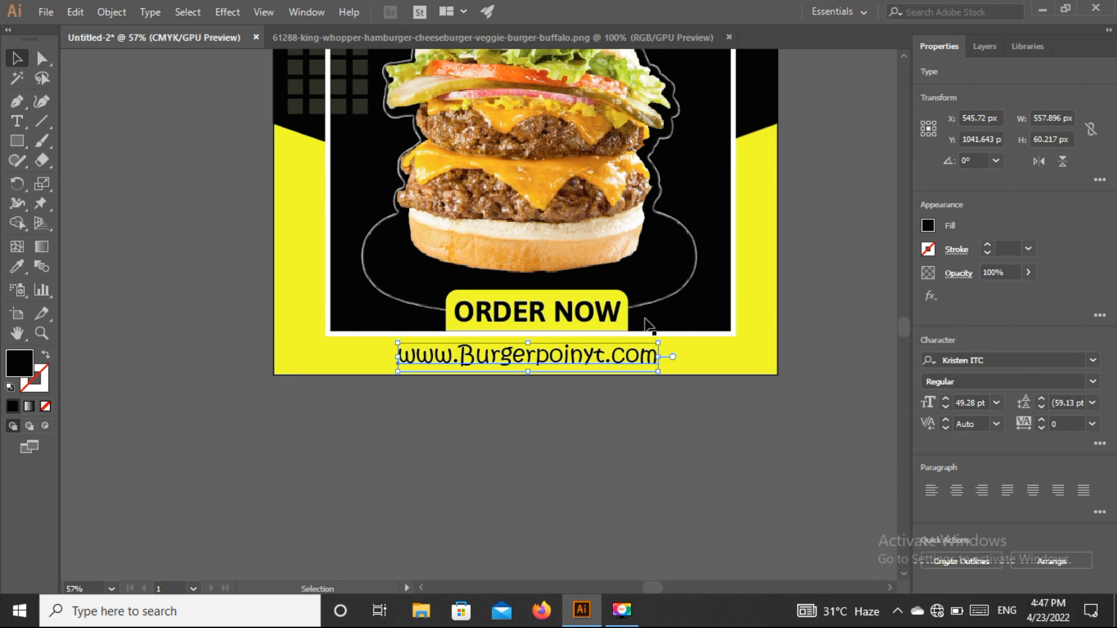
# Try white and yellow fills on the website text, restore its black fill and deselect it.
pyautogui.click(926, 227)
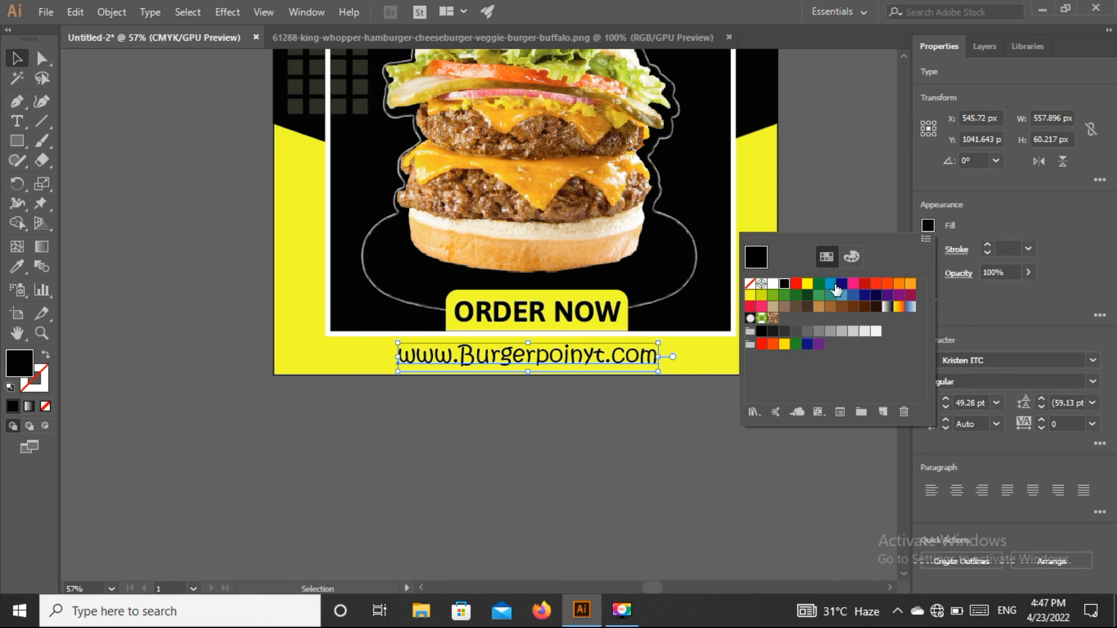
pyautogui.click(774, 284)
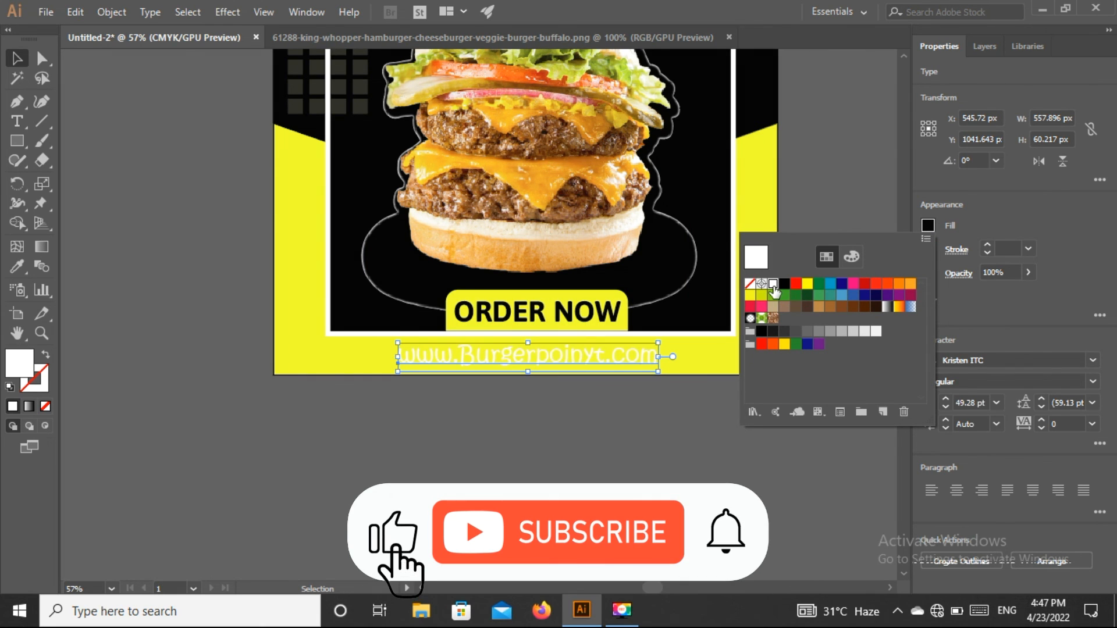
pyautogui.click(806, 285)
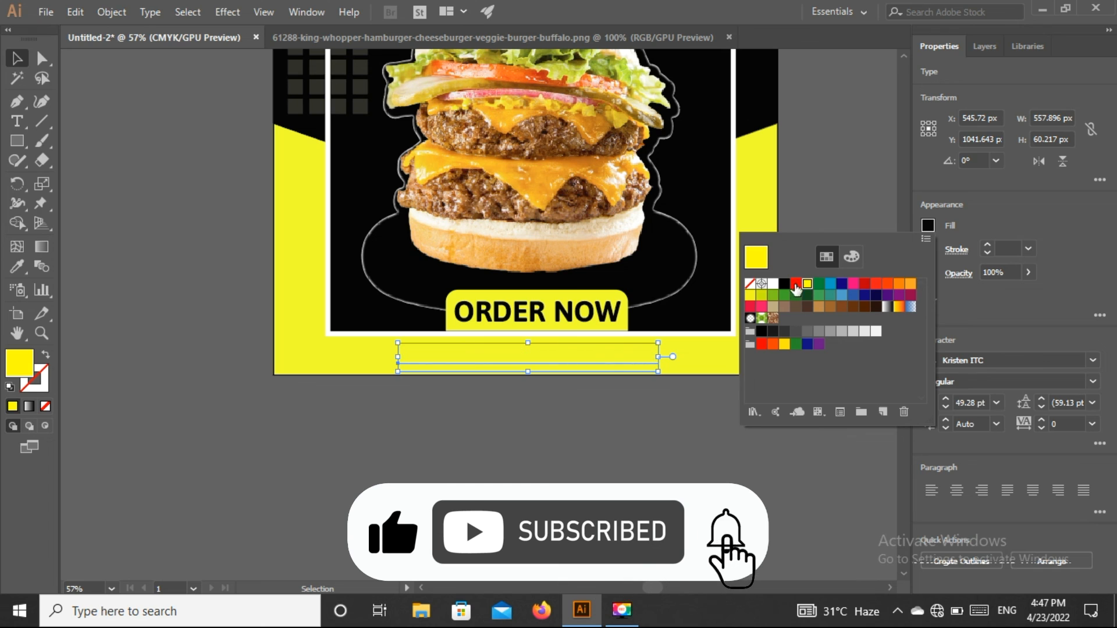
pyautogui.click(785, 284)
pyautogui.click(815, 215)
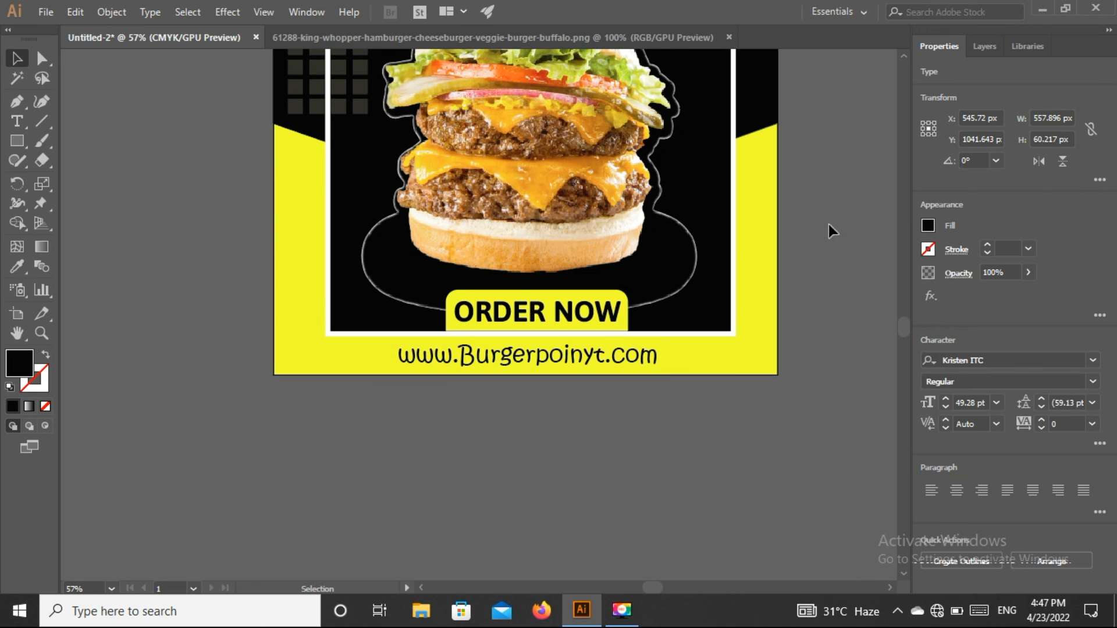
pyautogui.click(830, 235)
# Fit the artboard in the window and preview the finished ad in Full Screen Mode.
pyautogui.hotkey('ctrl', '0')
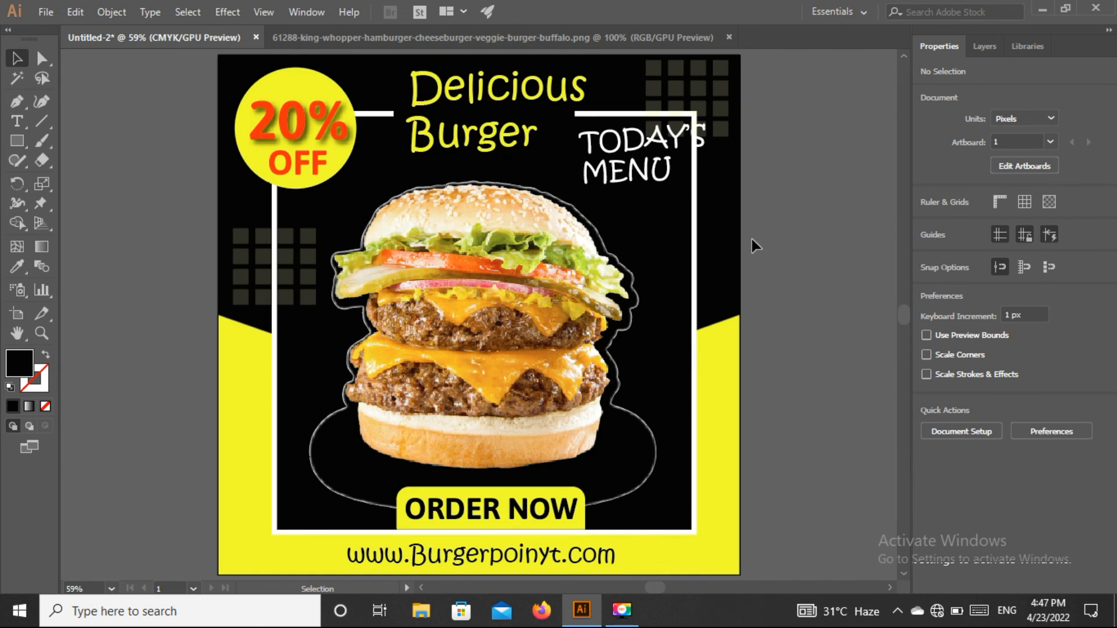
pyautogui.click(38, 445)
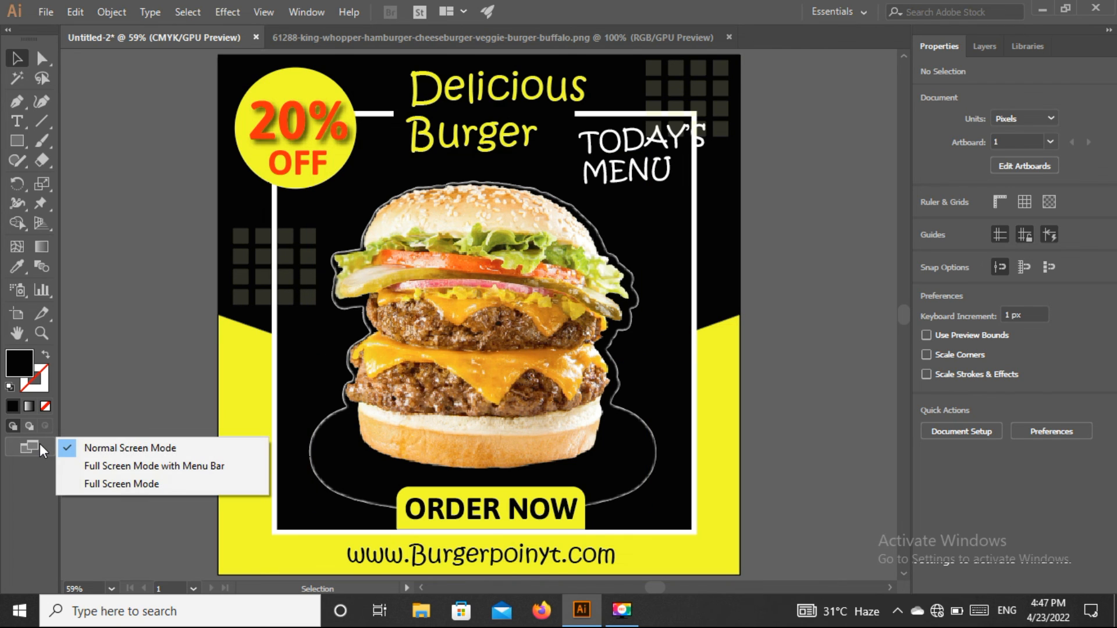
pyautogui.click(108, 483)
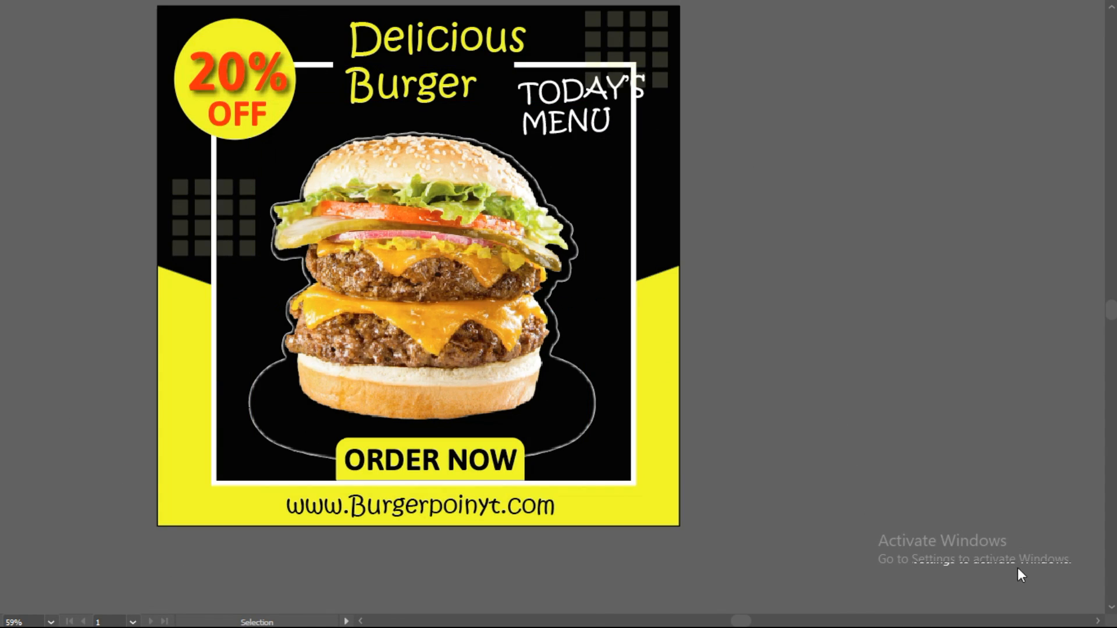